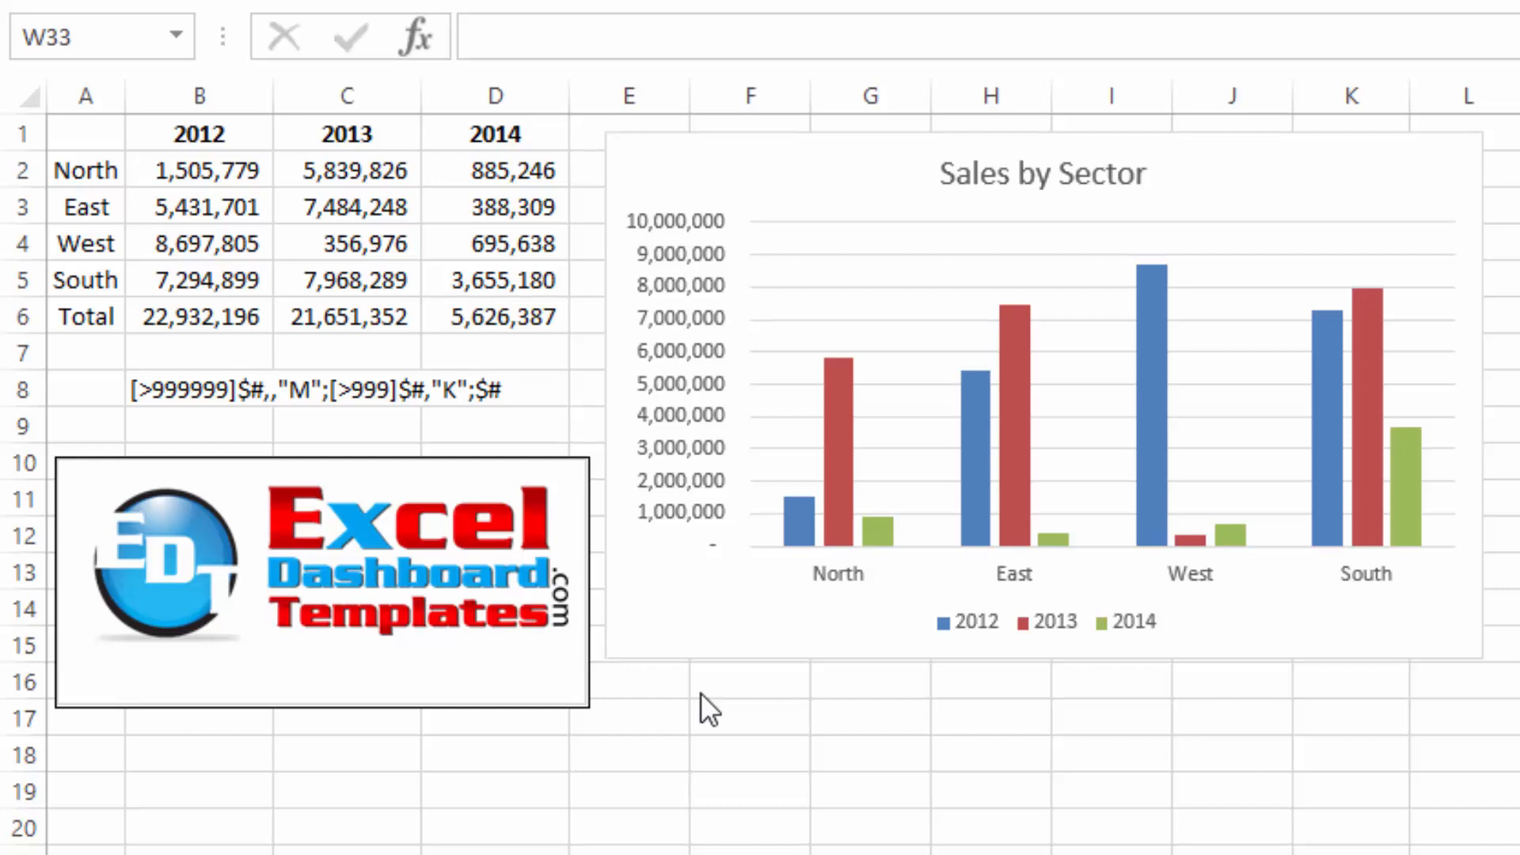
# Examine the number format code in cell B8 and the vertical axis labels of the Sales by Sector chart.
pyautogui.click(299, 417)
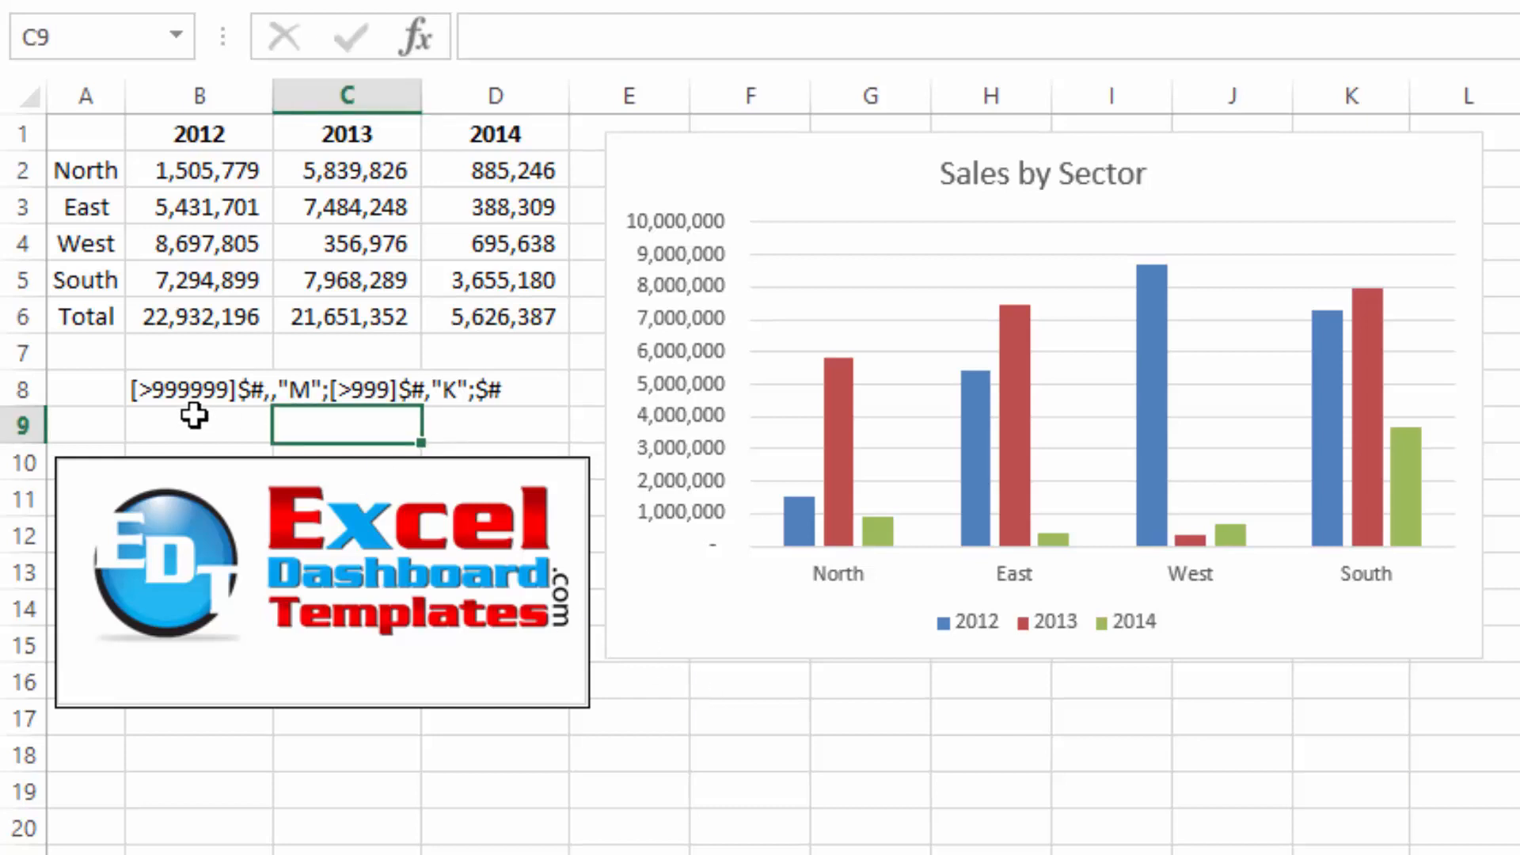
pyautogui.click(164, 390)
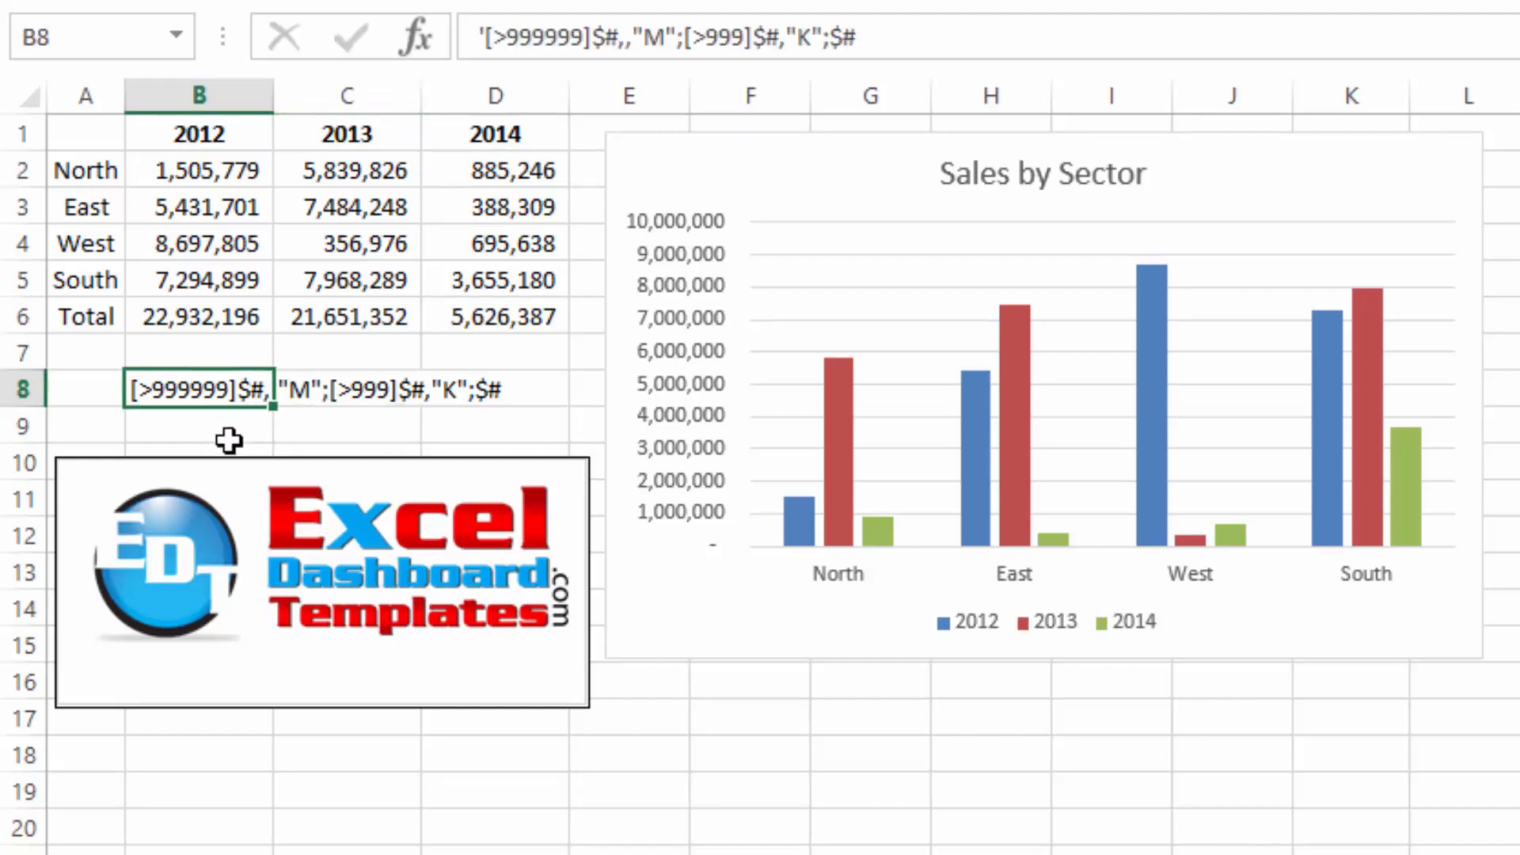
pyautogui.click(305, 431)
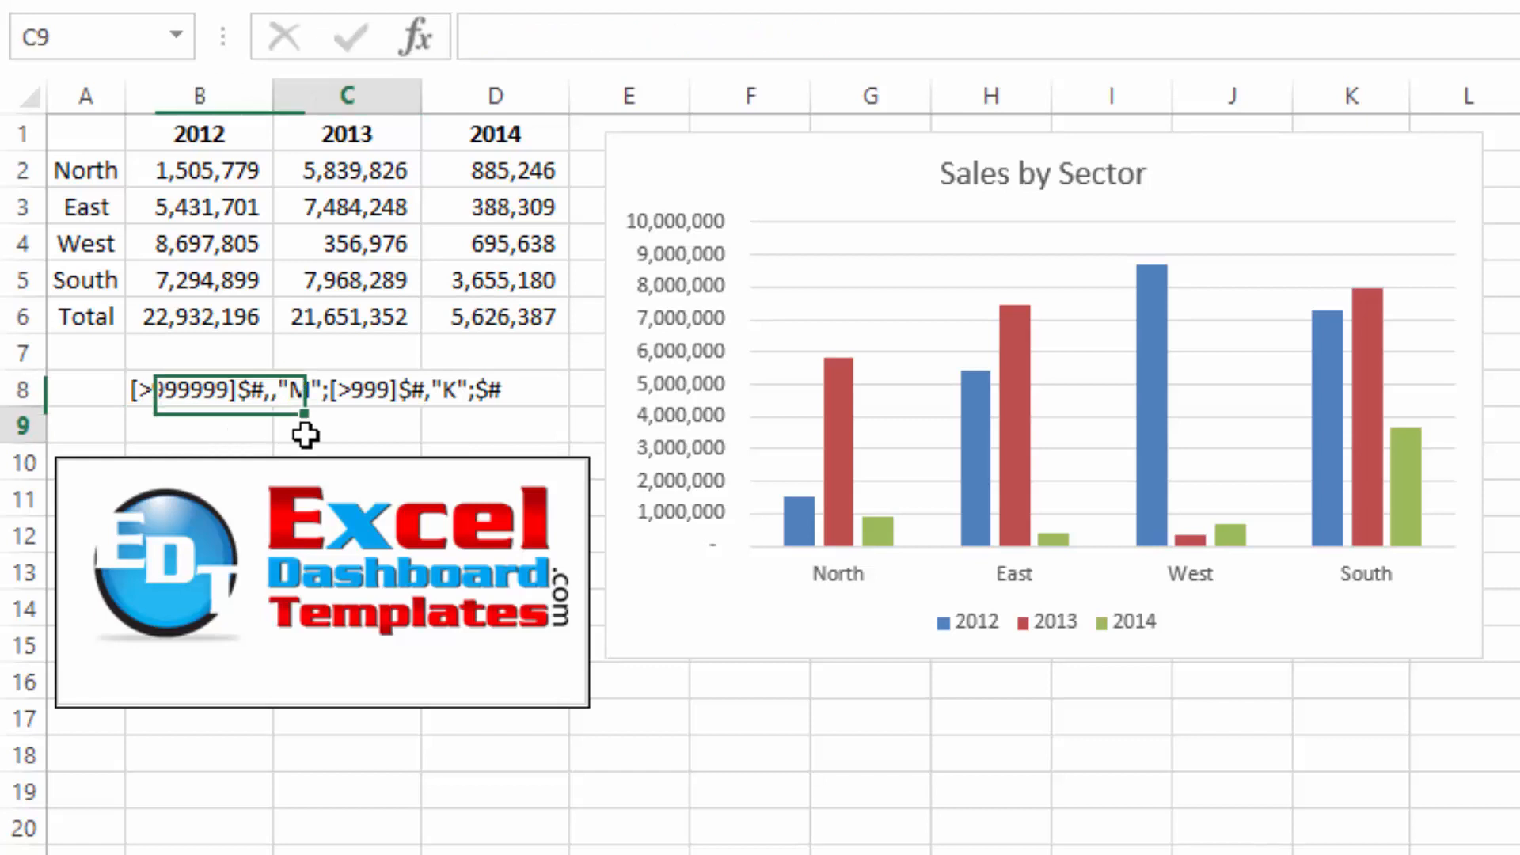
pyautogui.click(667, 292)
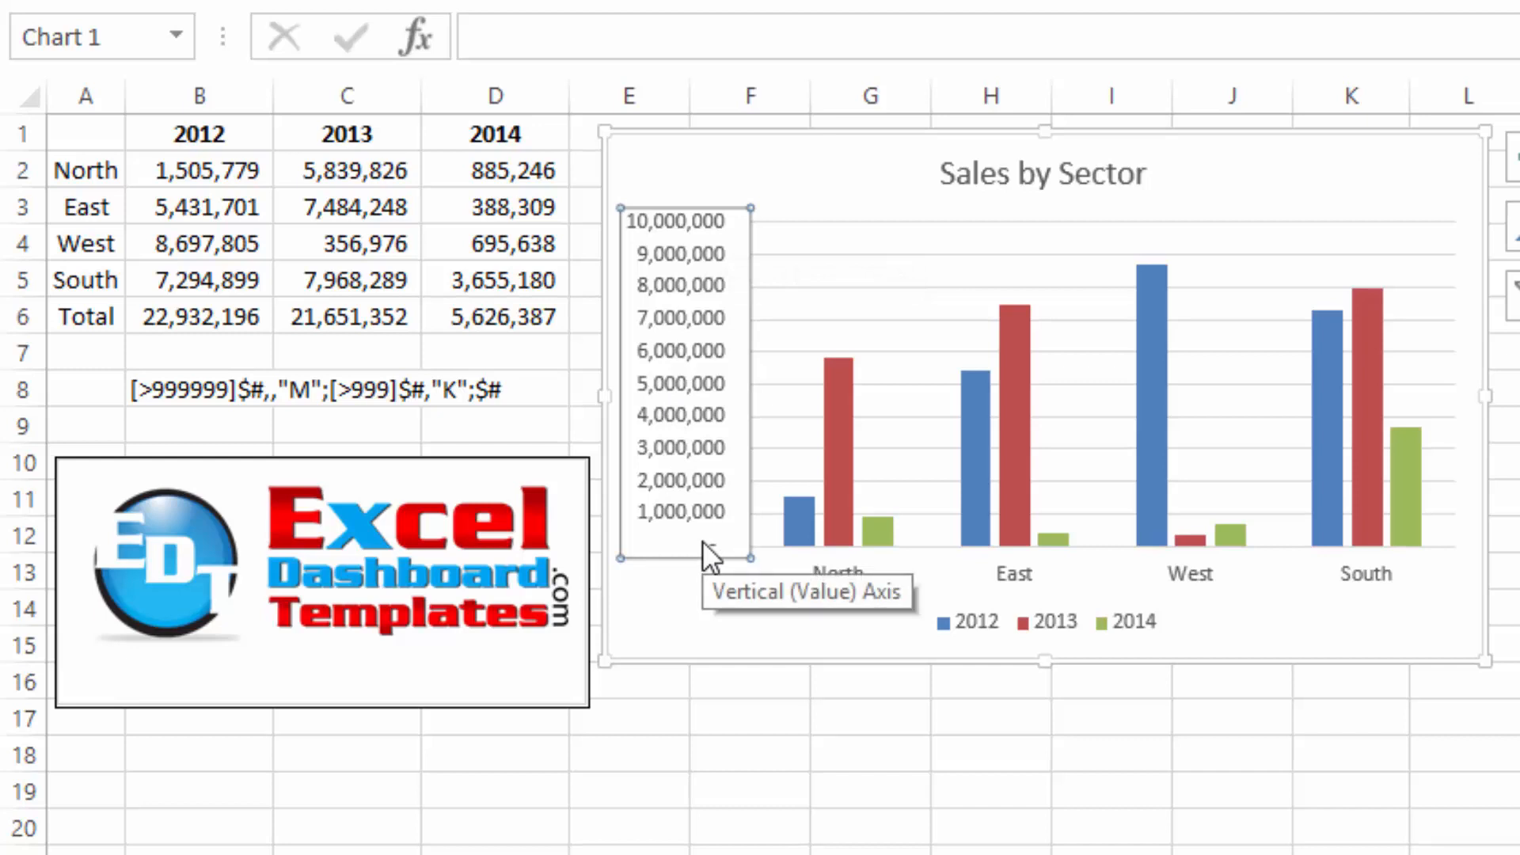
pyautogui.click(184, 388)
pyautogui.click(657, 269)
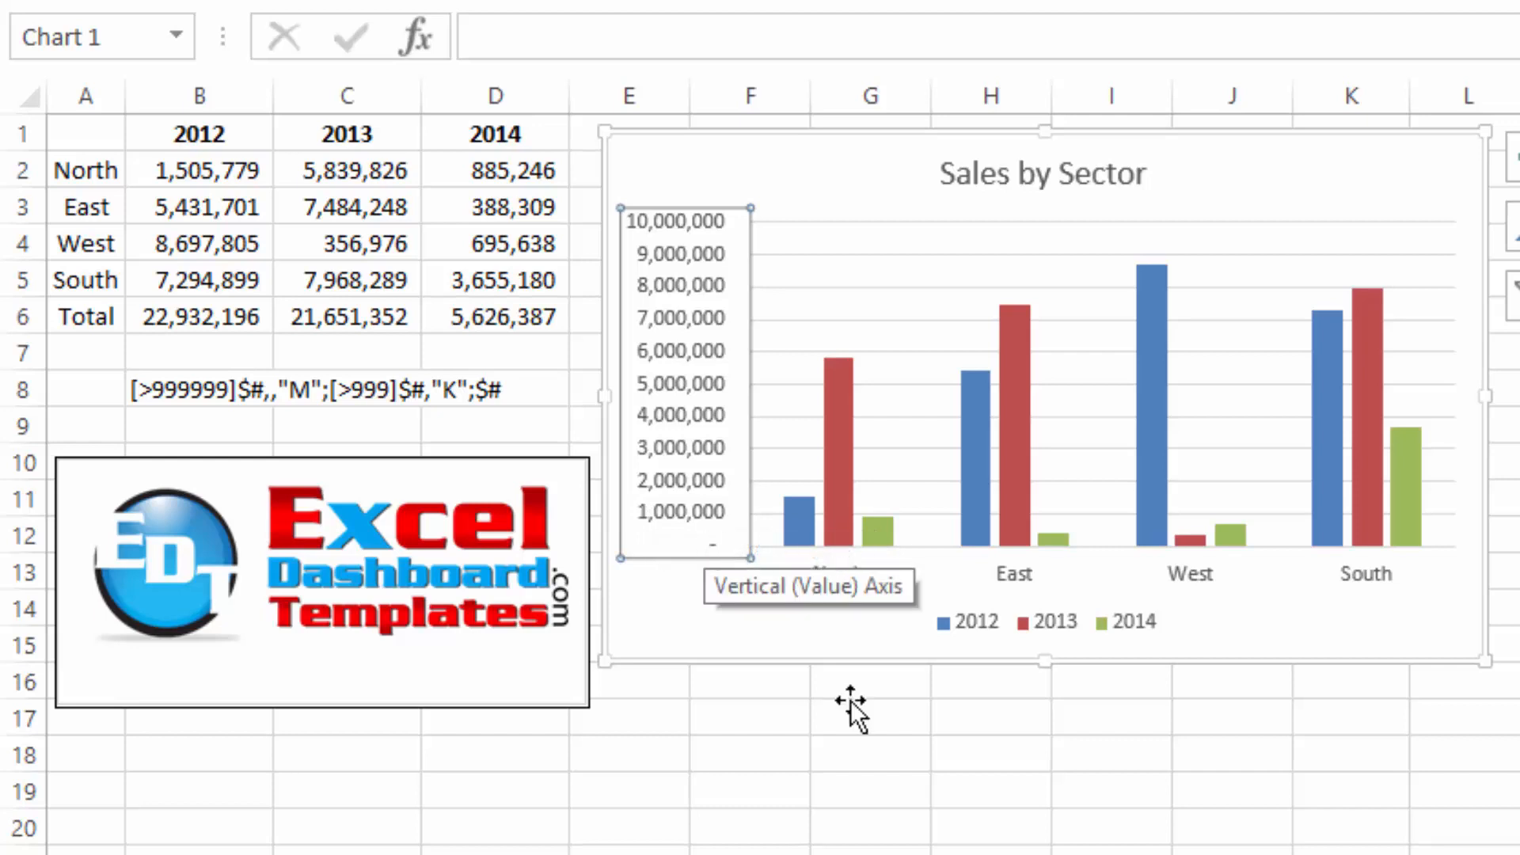
pyautogui.click(1231, 852)
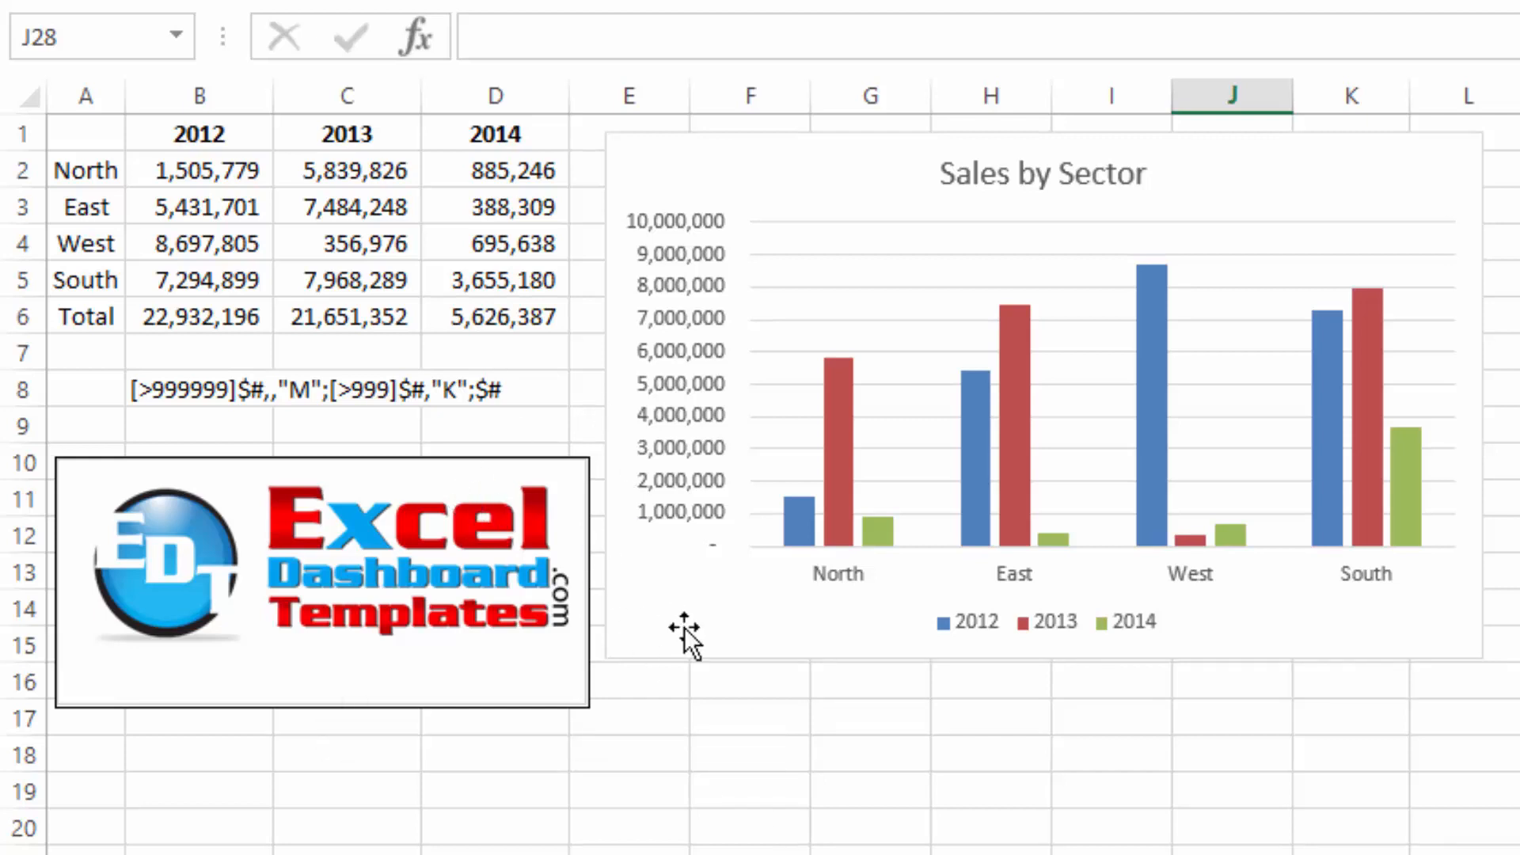
pyautogui.click(250, 390)
pyautogui.click(312, 427)
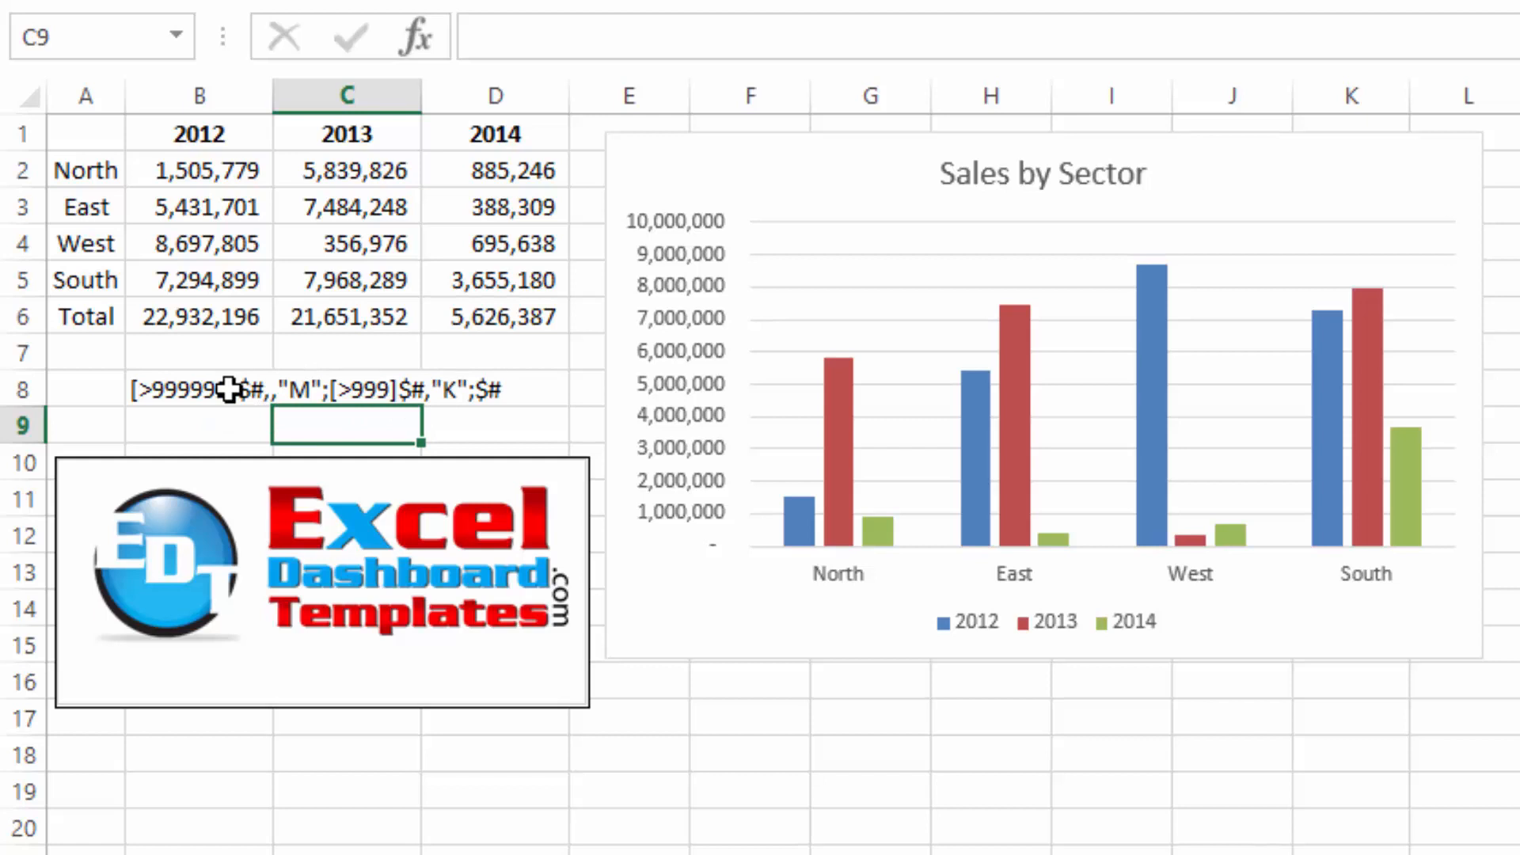
pyautogui.click(211, 418)
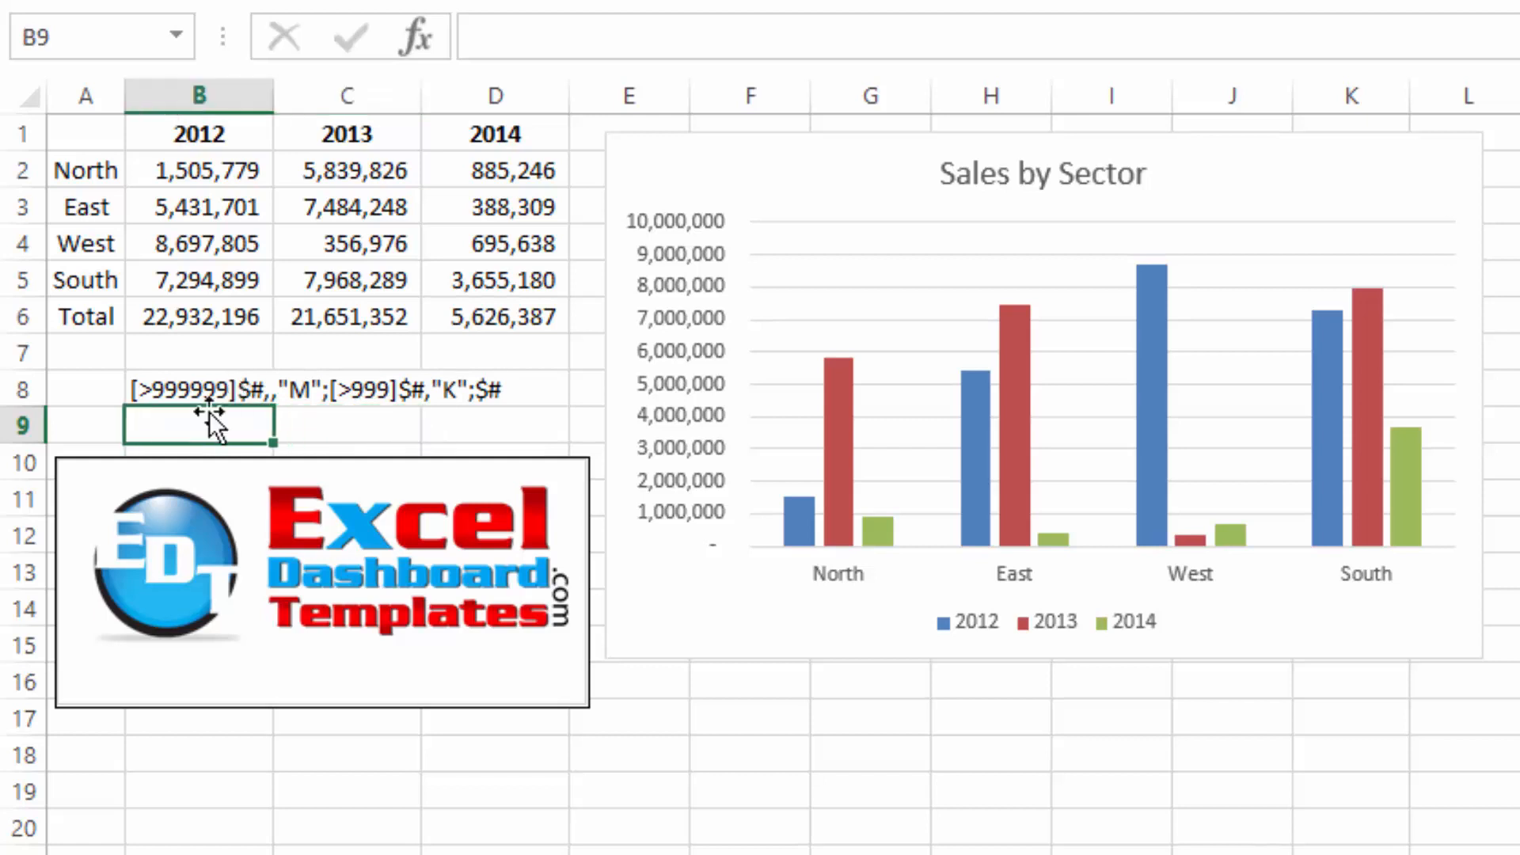
pyautogui.click(242, 356)
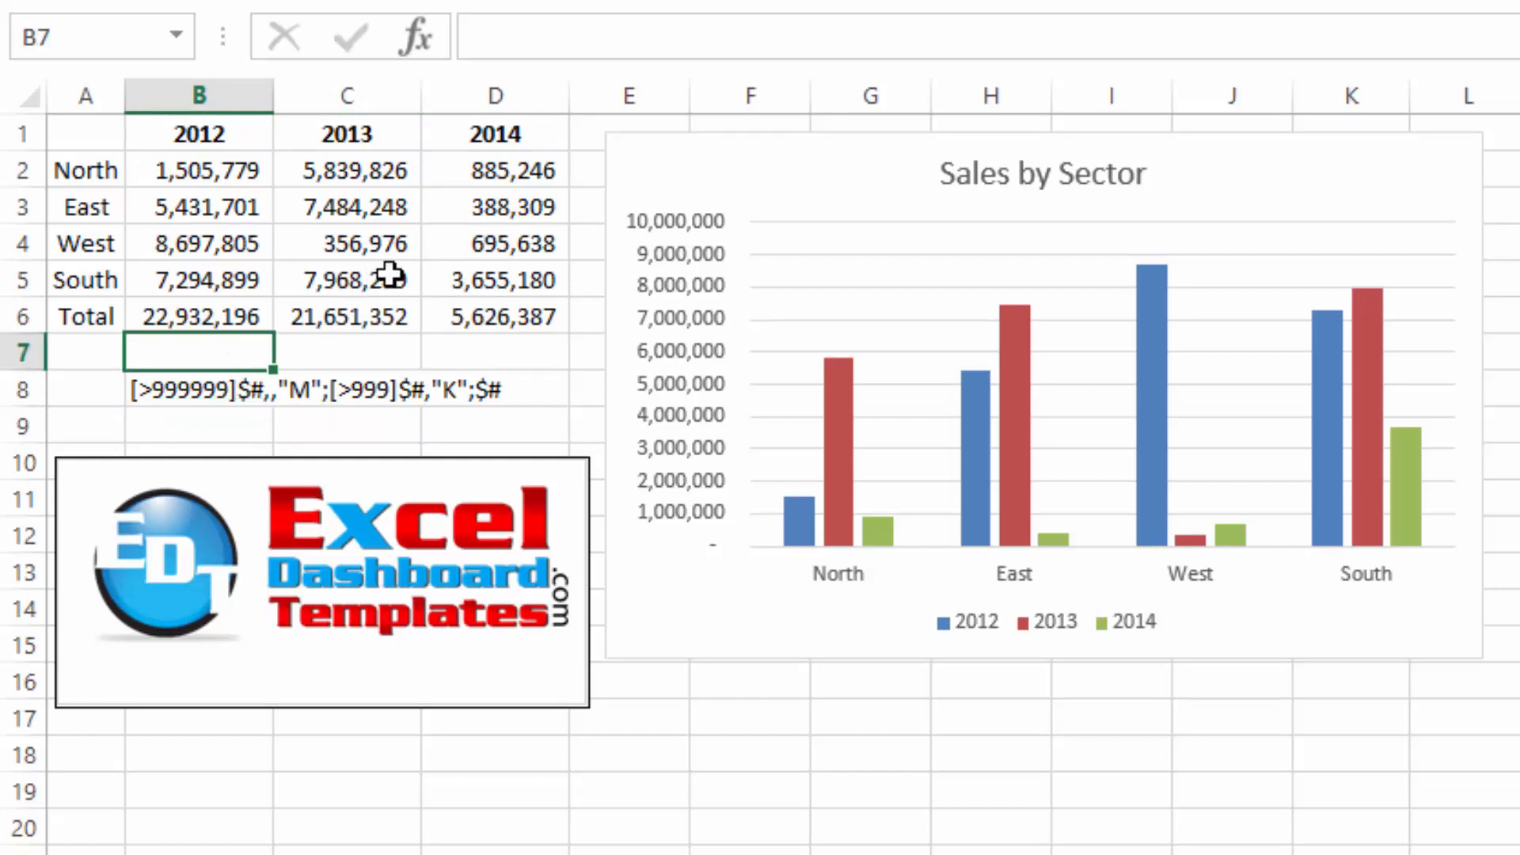
pyautogui.click(341, 347)
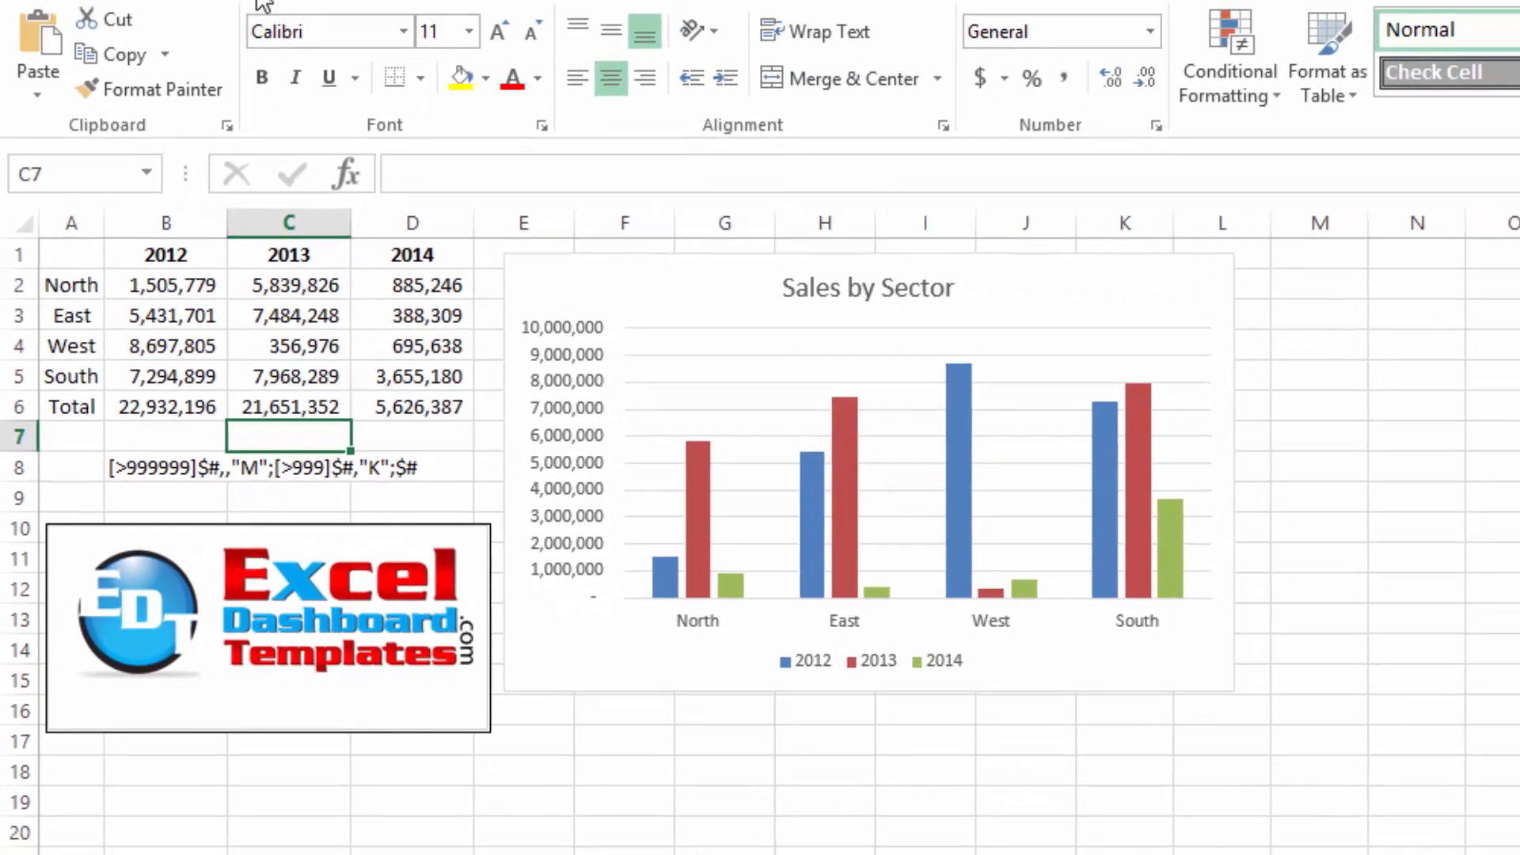
# Open the Symbol dialog and show the Currency Symbols subset of the normal text font.
pyautogui.click(246, 2)
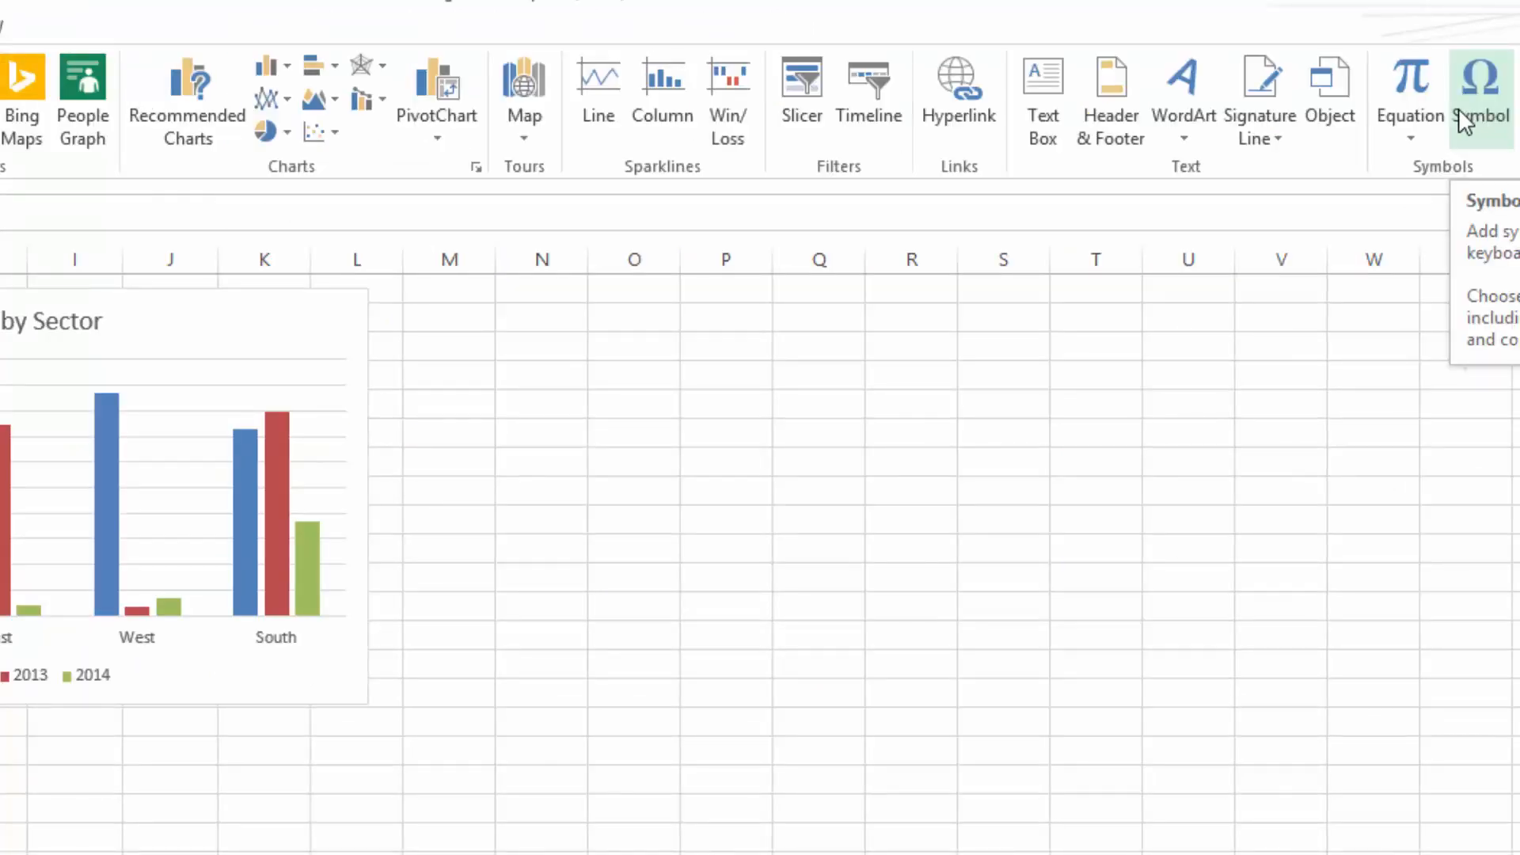
pyautogui.click(1458, 110)
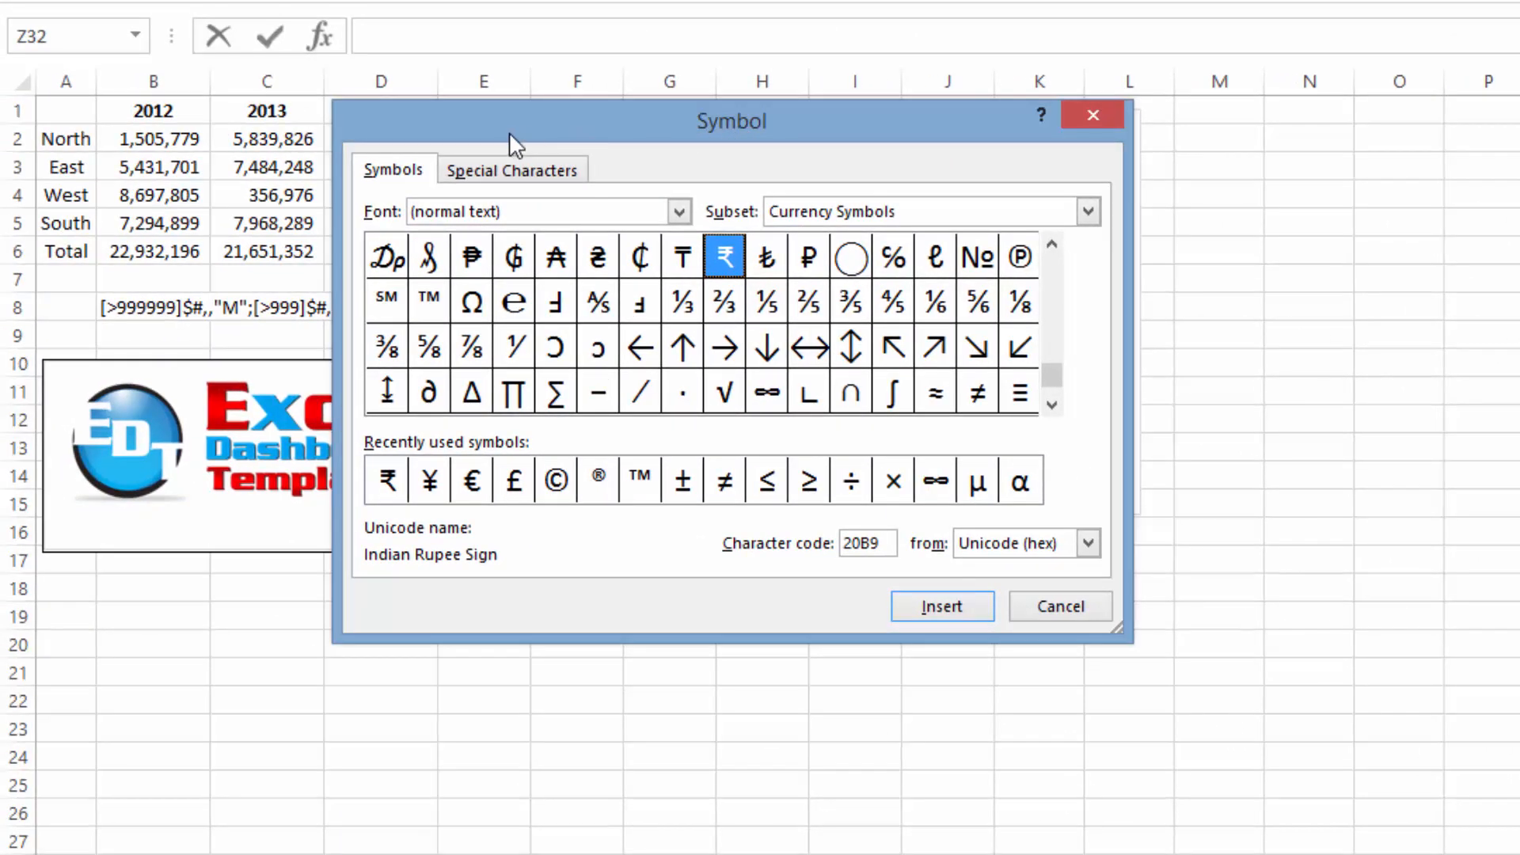
pyautogui.click(679, 211)
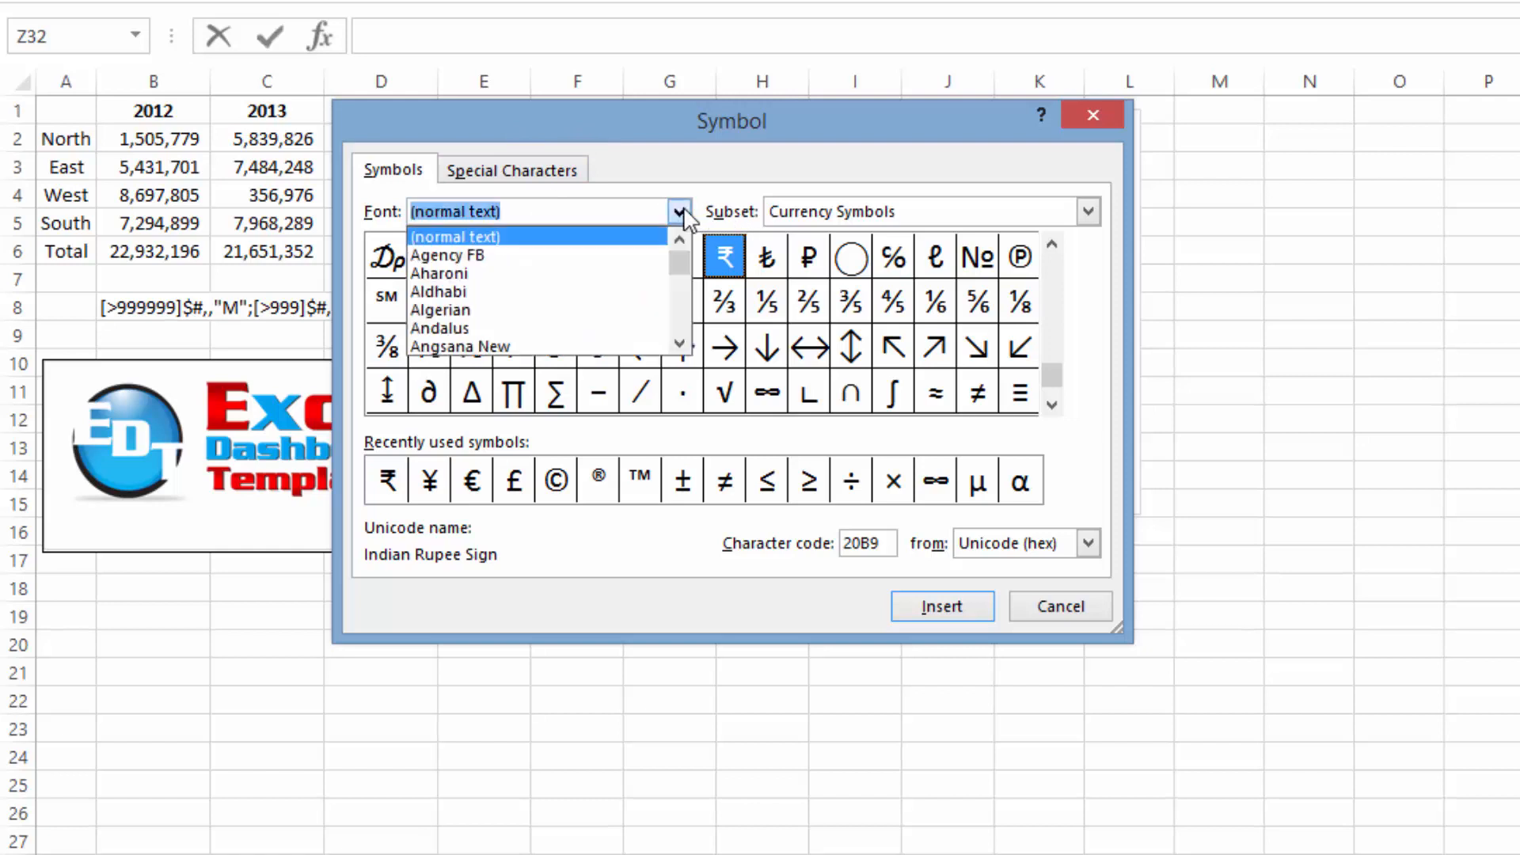
pyautogui.click(682, 214)
pyautogui.click(1090, 212)
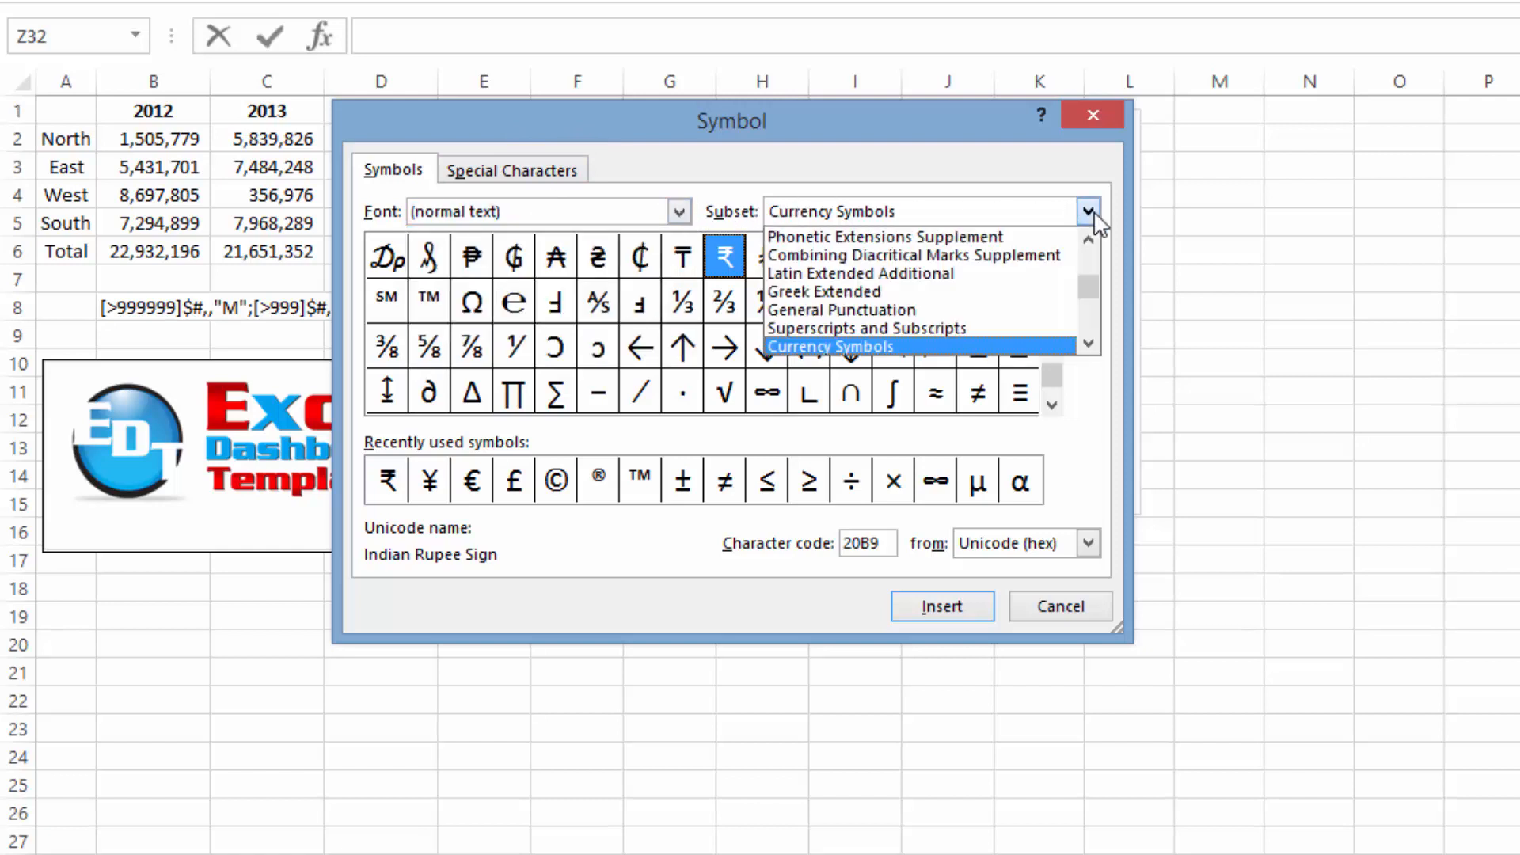
pyautogui.click(1002, 352)
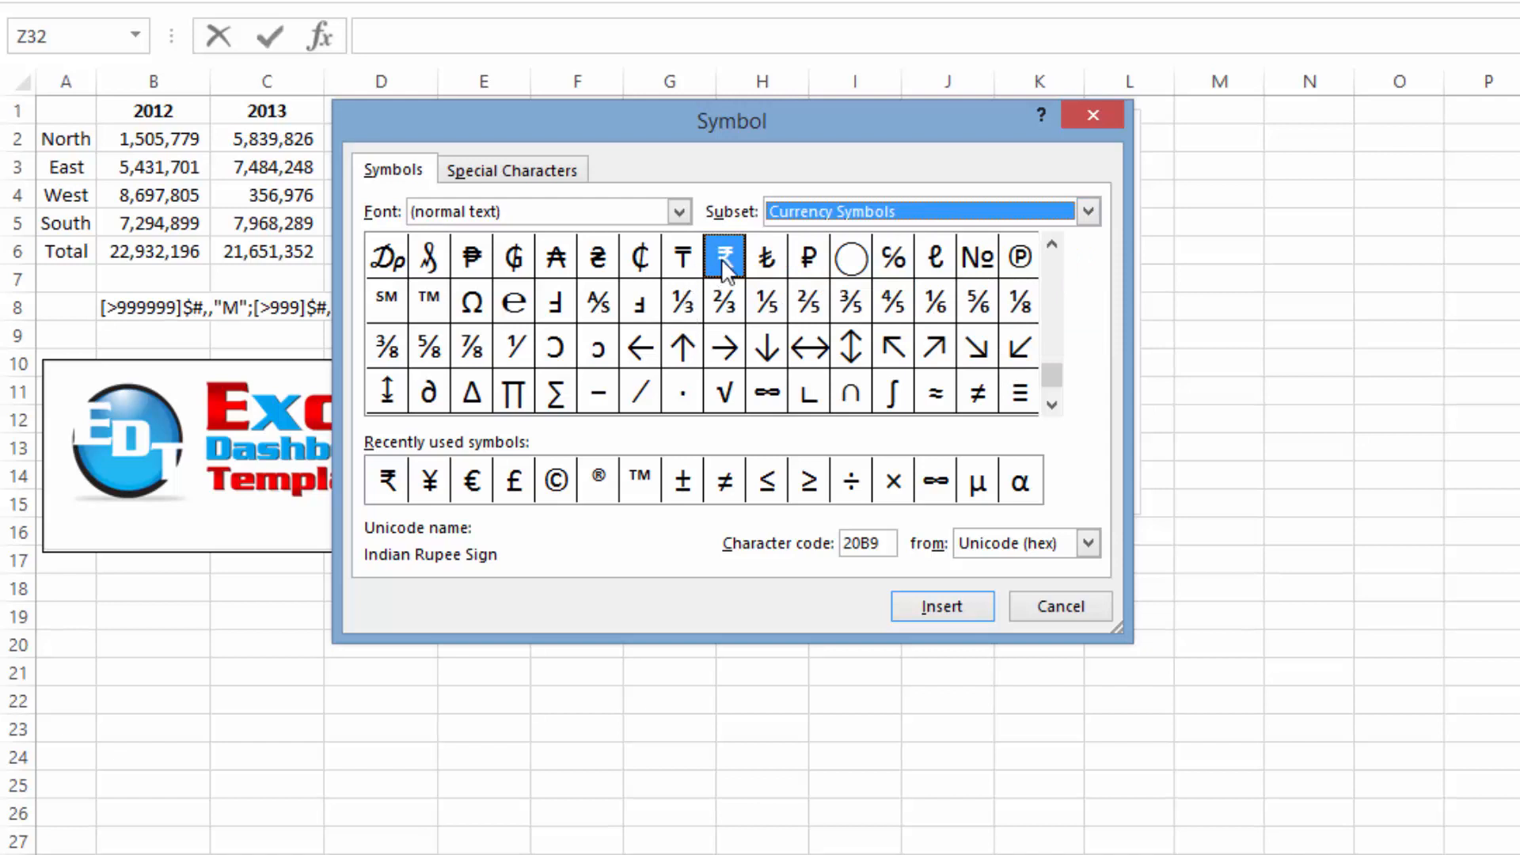
# Insert the Indian Rupee Sign (20B9) into cell Z32 and close the symbol dialog.
pyautogui.click(1051, 245)
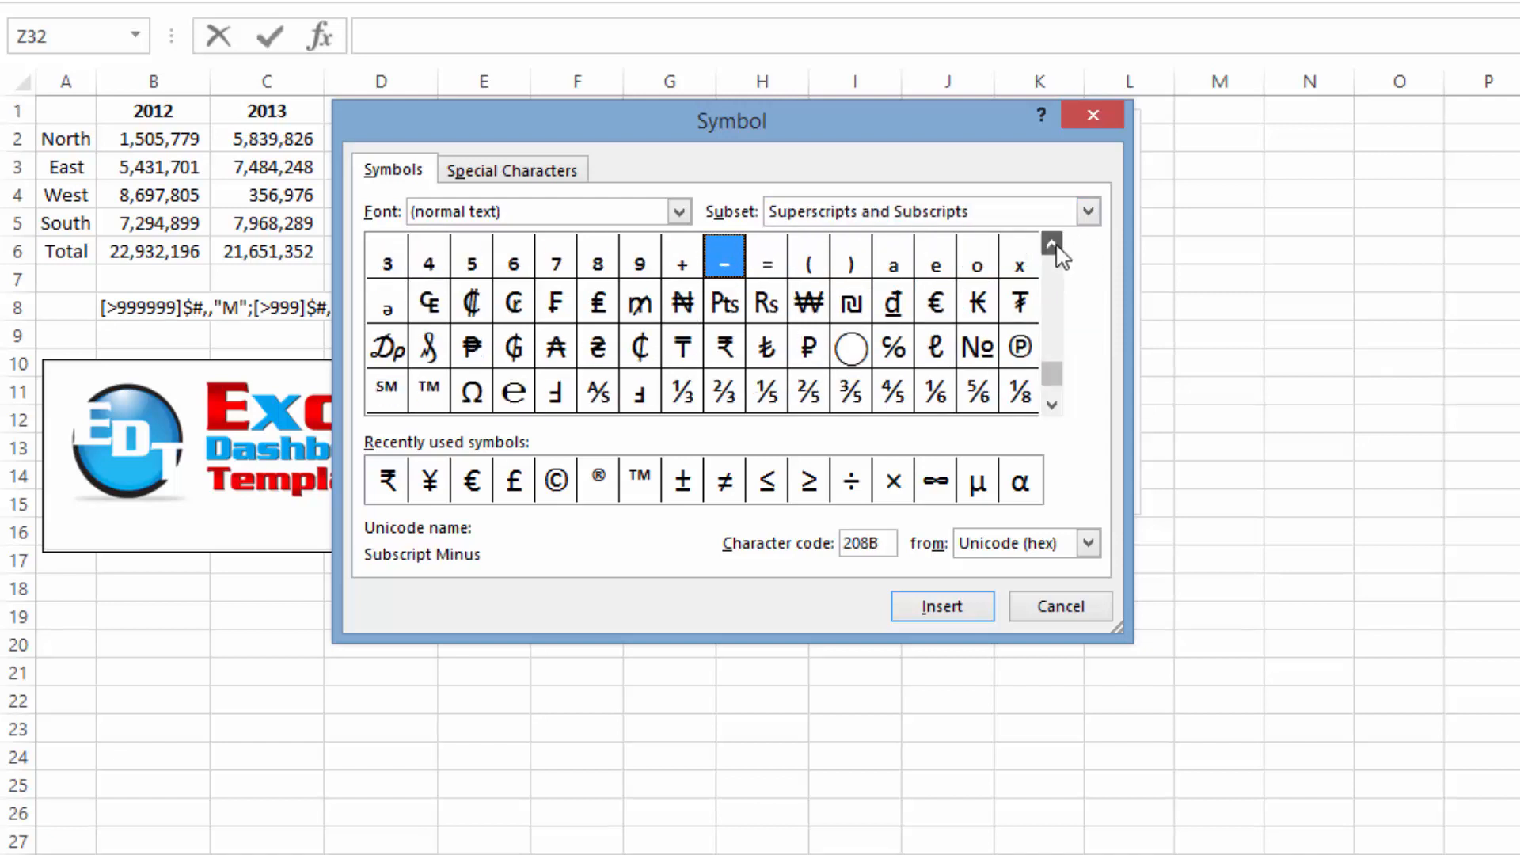
pyautogui.click(726, 354)
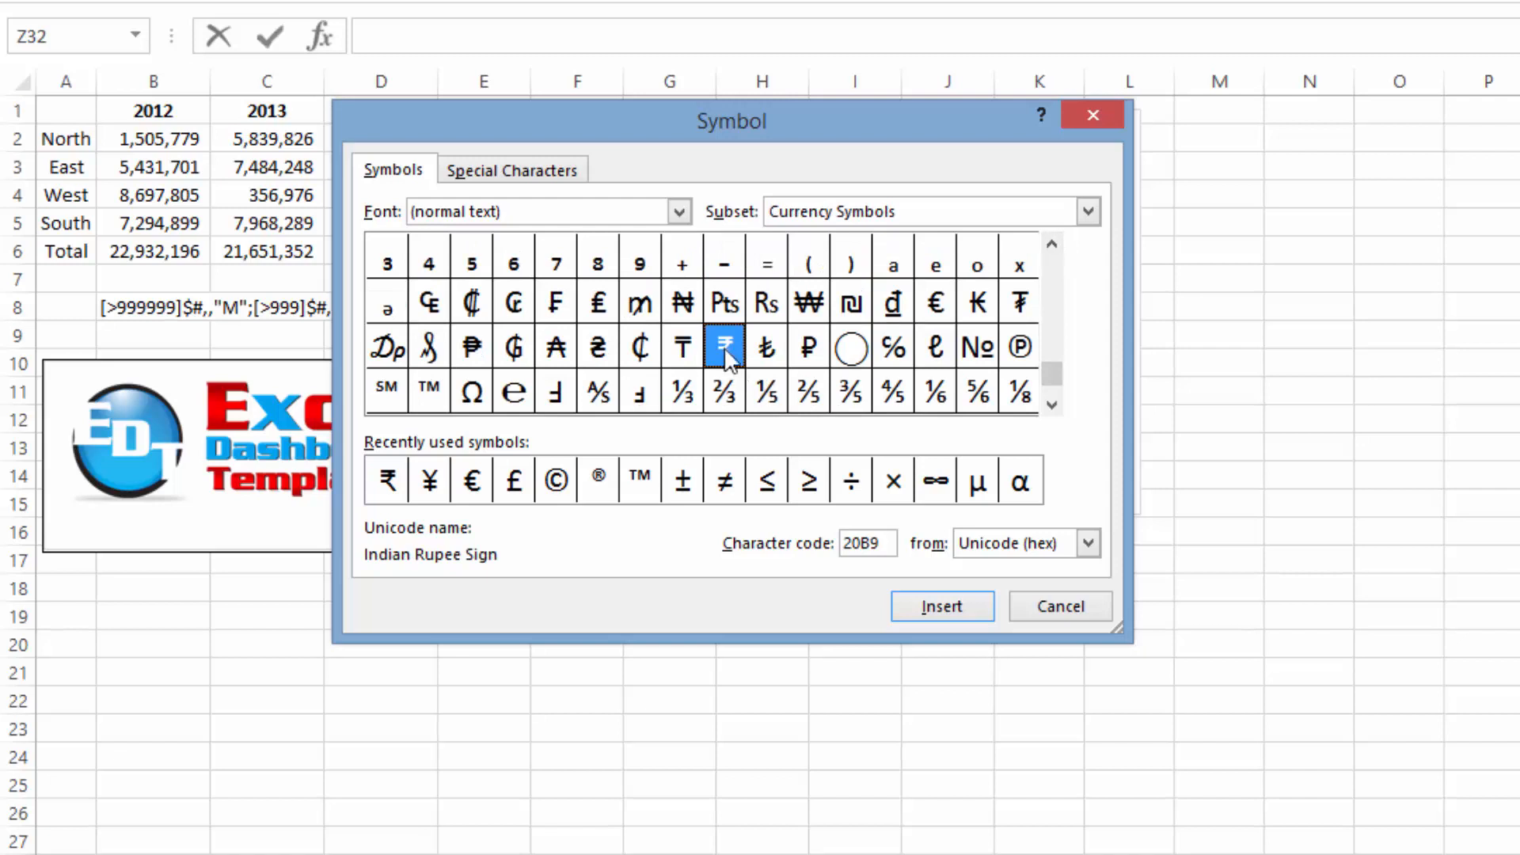
pyautogui.click(936, 605)
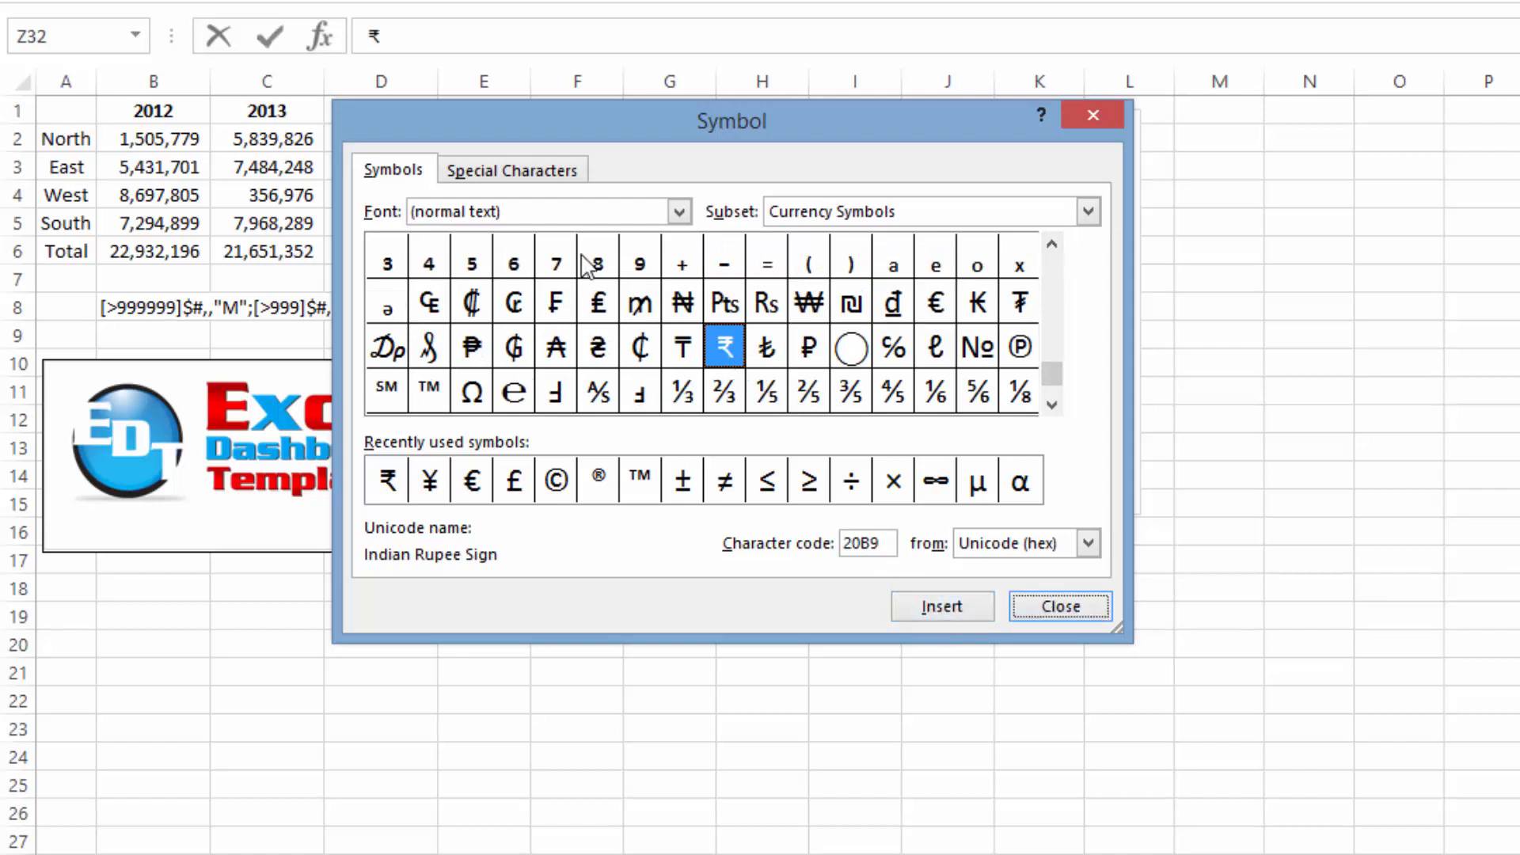
pyautogui.moveTo(668, 129); pyautogui.dragTo(853, 97)
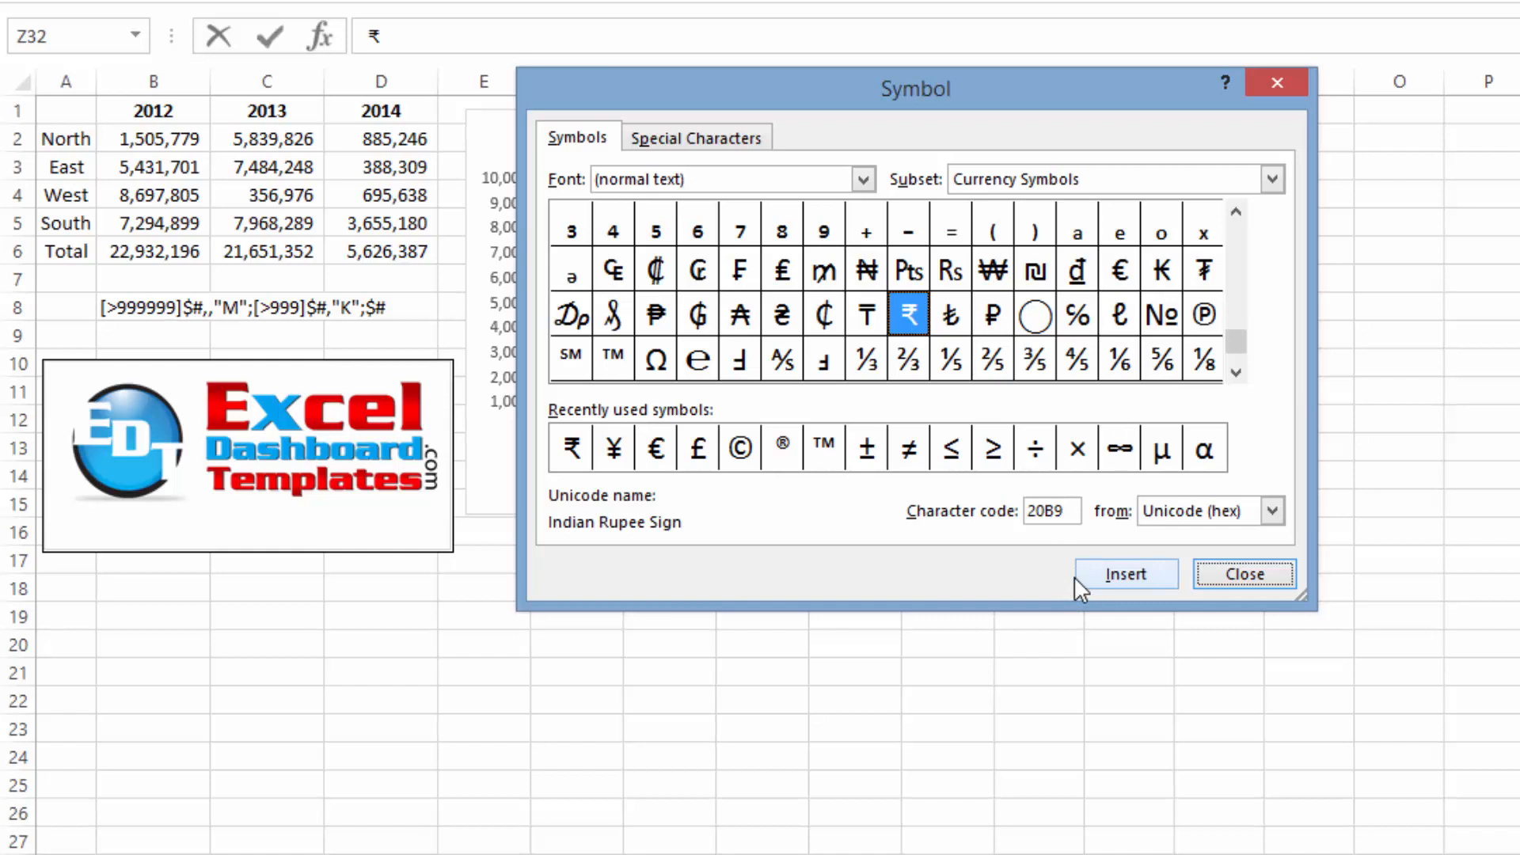
pyautogui.click(1220, 578)
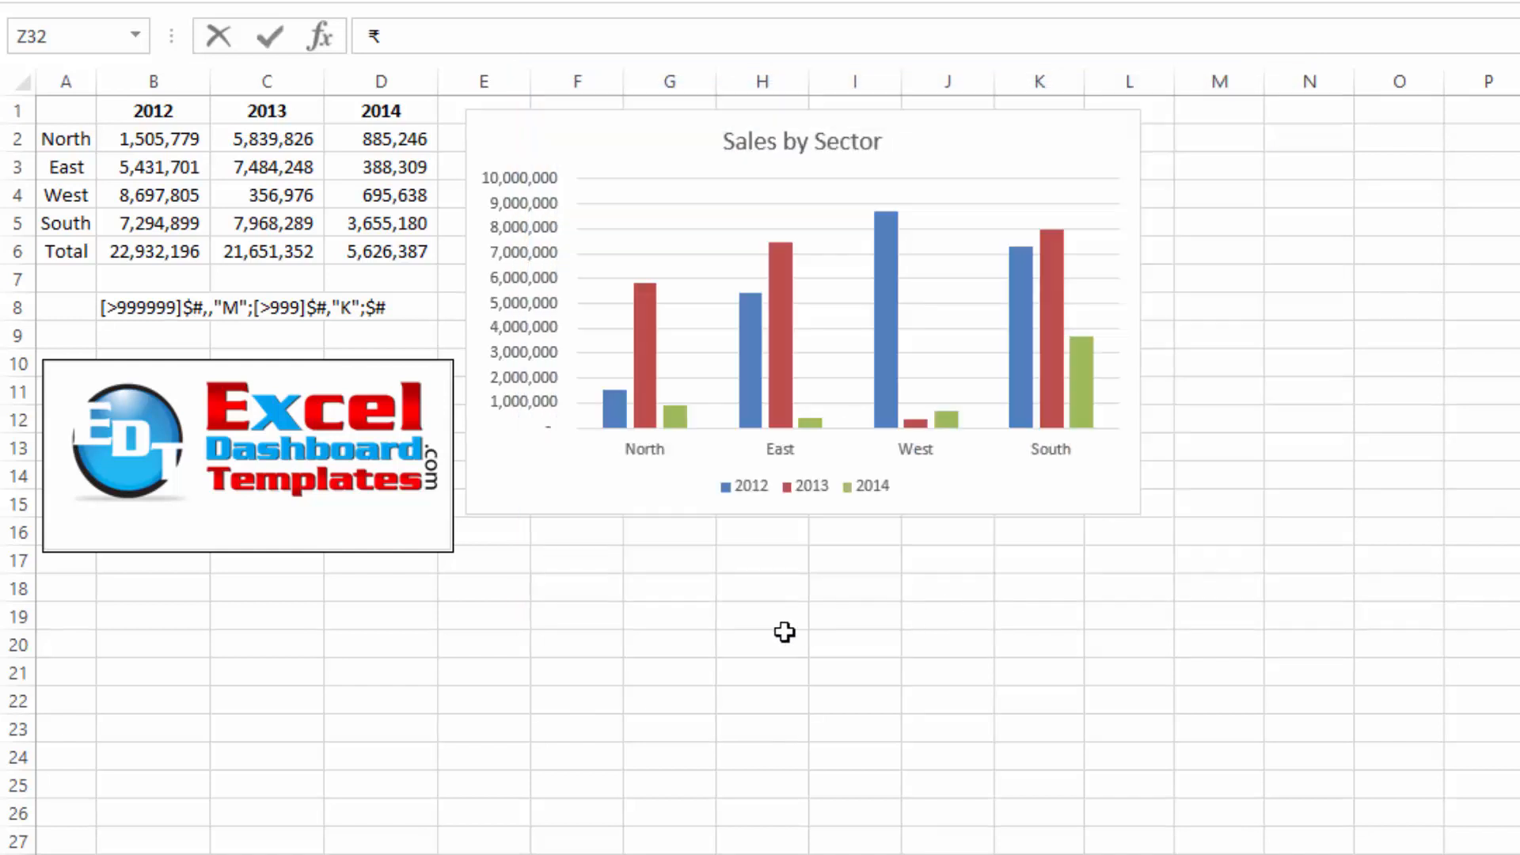
pyautogui.click(783, 629)
# Insert the Indian Rupee Sign into cell B7 below the 2012 total and close the symbol dialog.
pyautogui.click(226, 252)
pyautogui.click(219, 273)
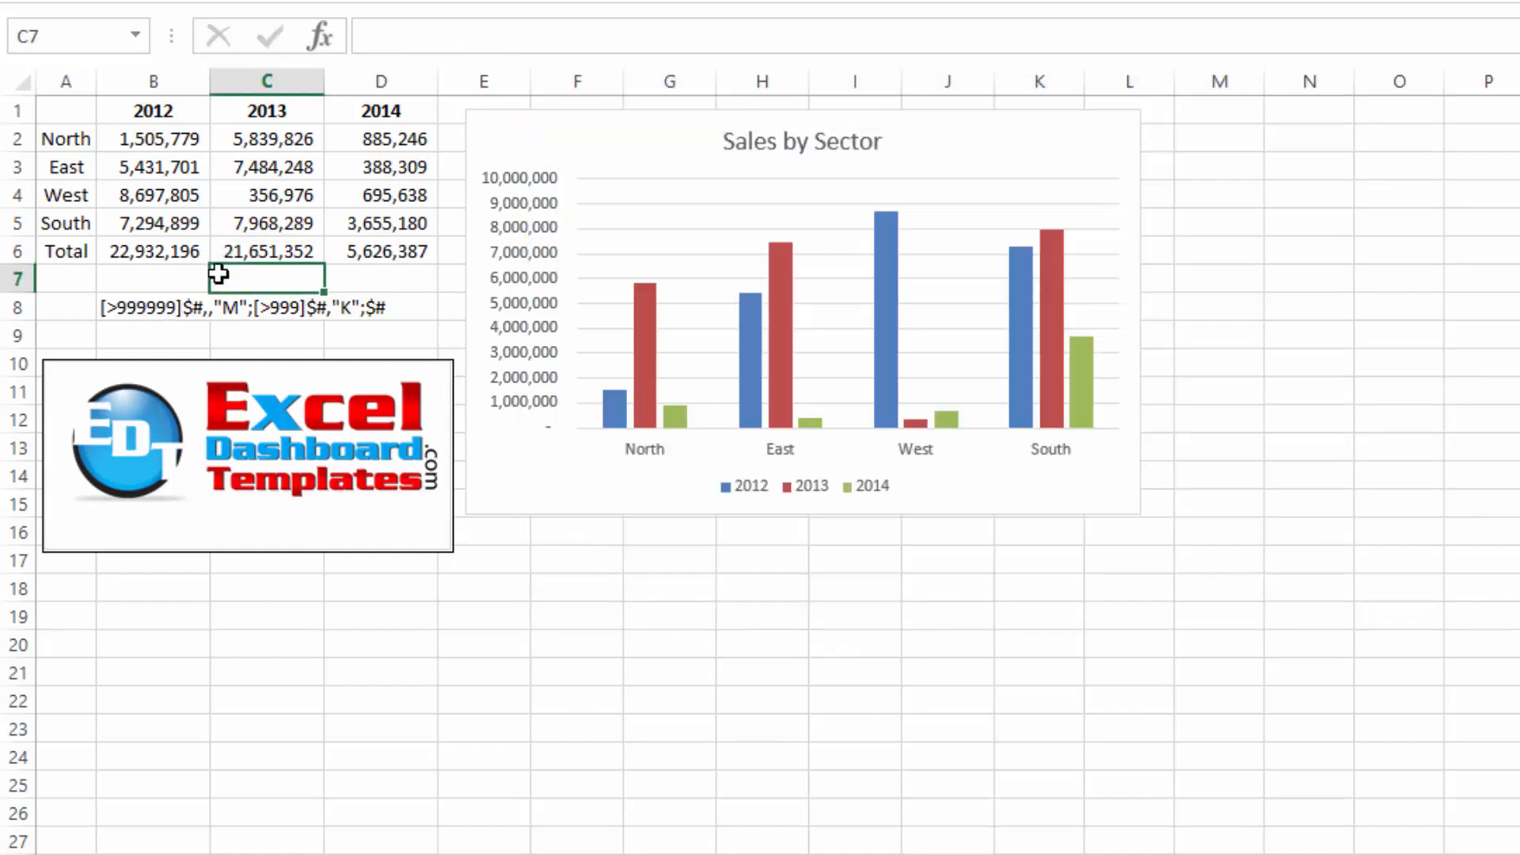
pyautogui.click(190, 277)
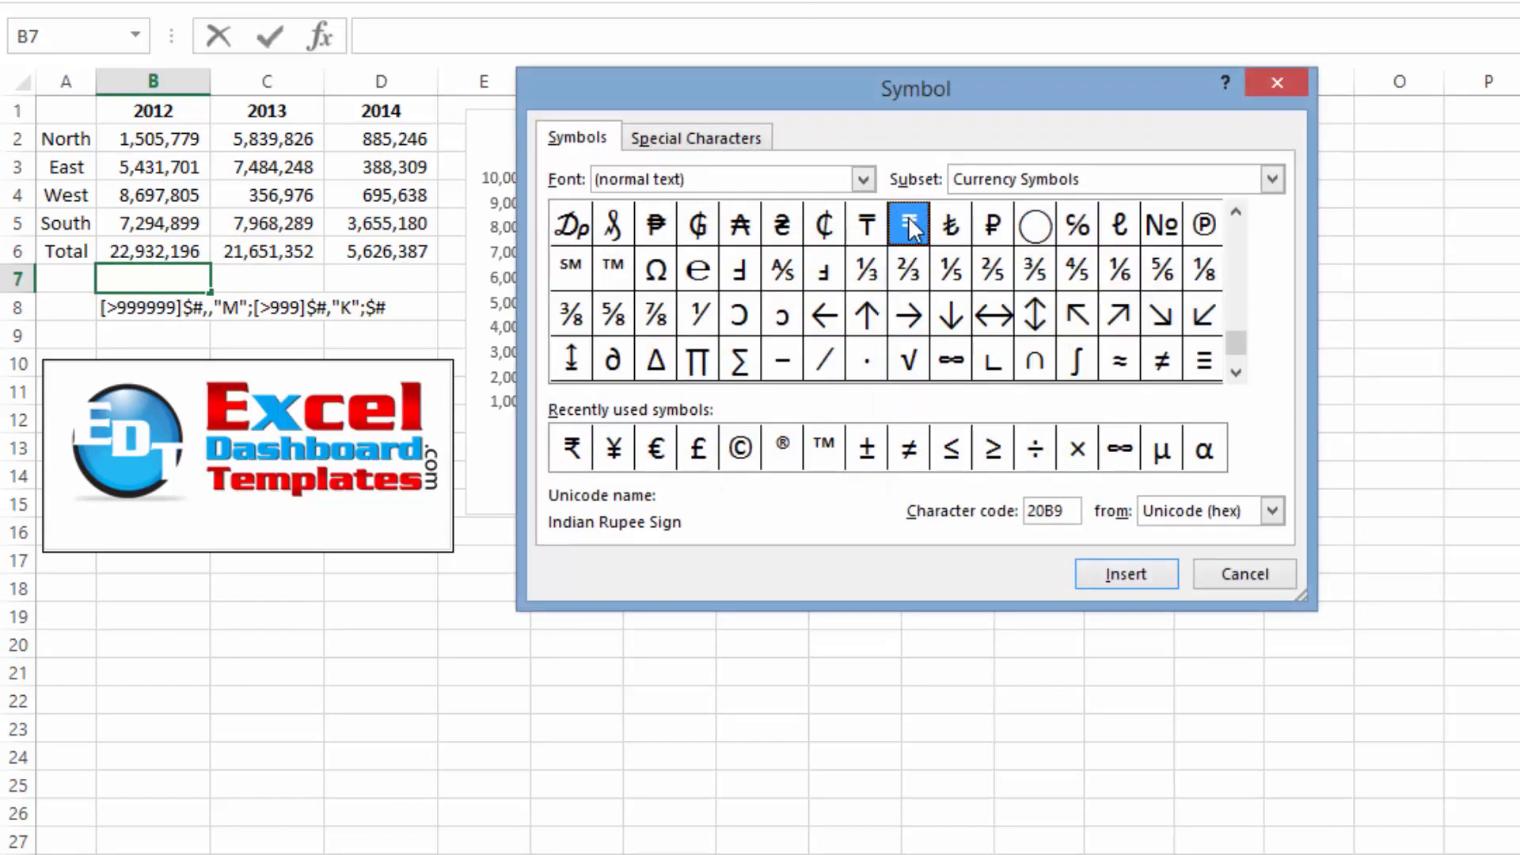
pyautogui.doubleClick(909, 221)
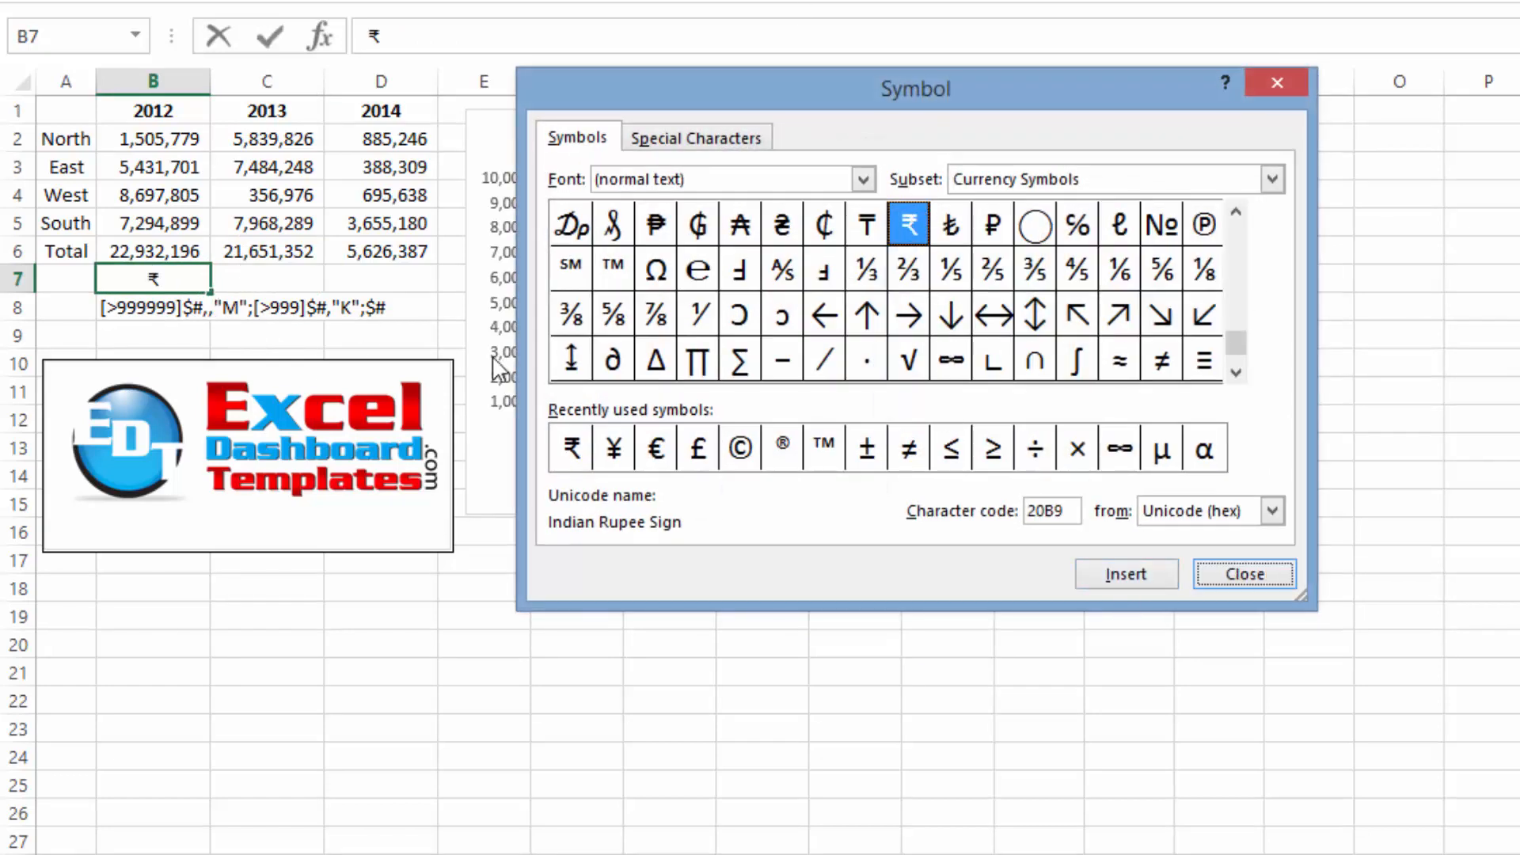
pyautogui.click(1241, 574)
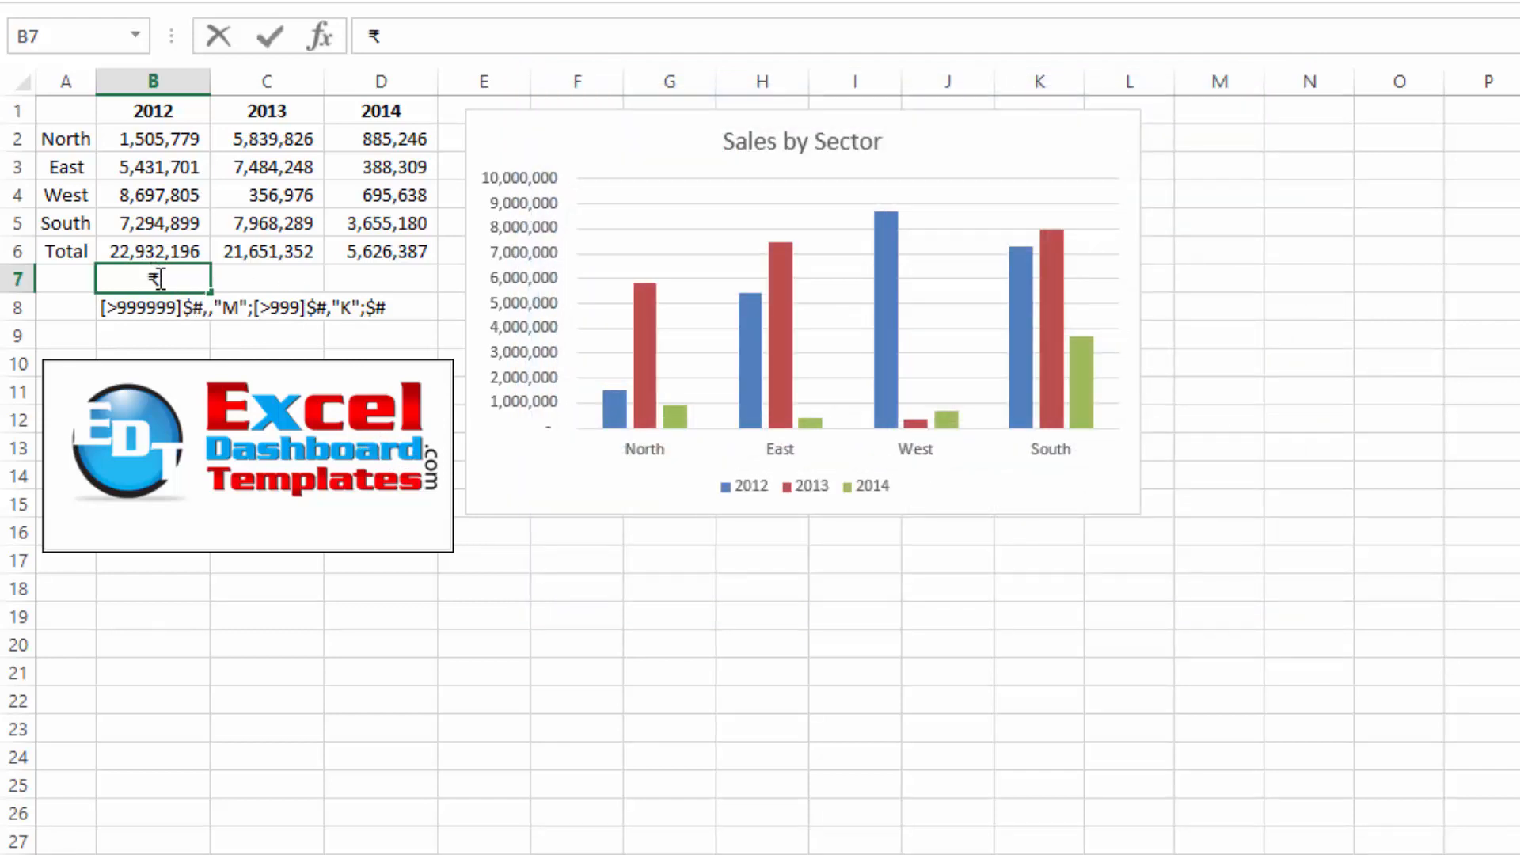
# Copy the ₹ character from the entry in cell B7 and cancel that cell entry.
pyautogui.moveTo(381, 35); pyautogui.dragTo(365, 36)
pyautogui.doubleClick(170, 280)
pyautogui.click(182, 279)
pyautogui.moveTo(174, 279); pyautogui.dragTo(158, 280)
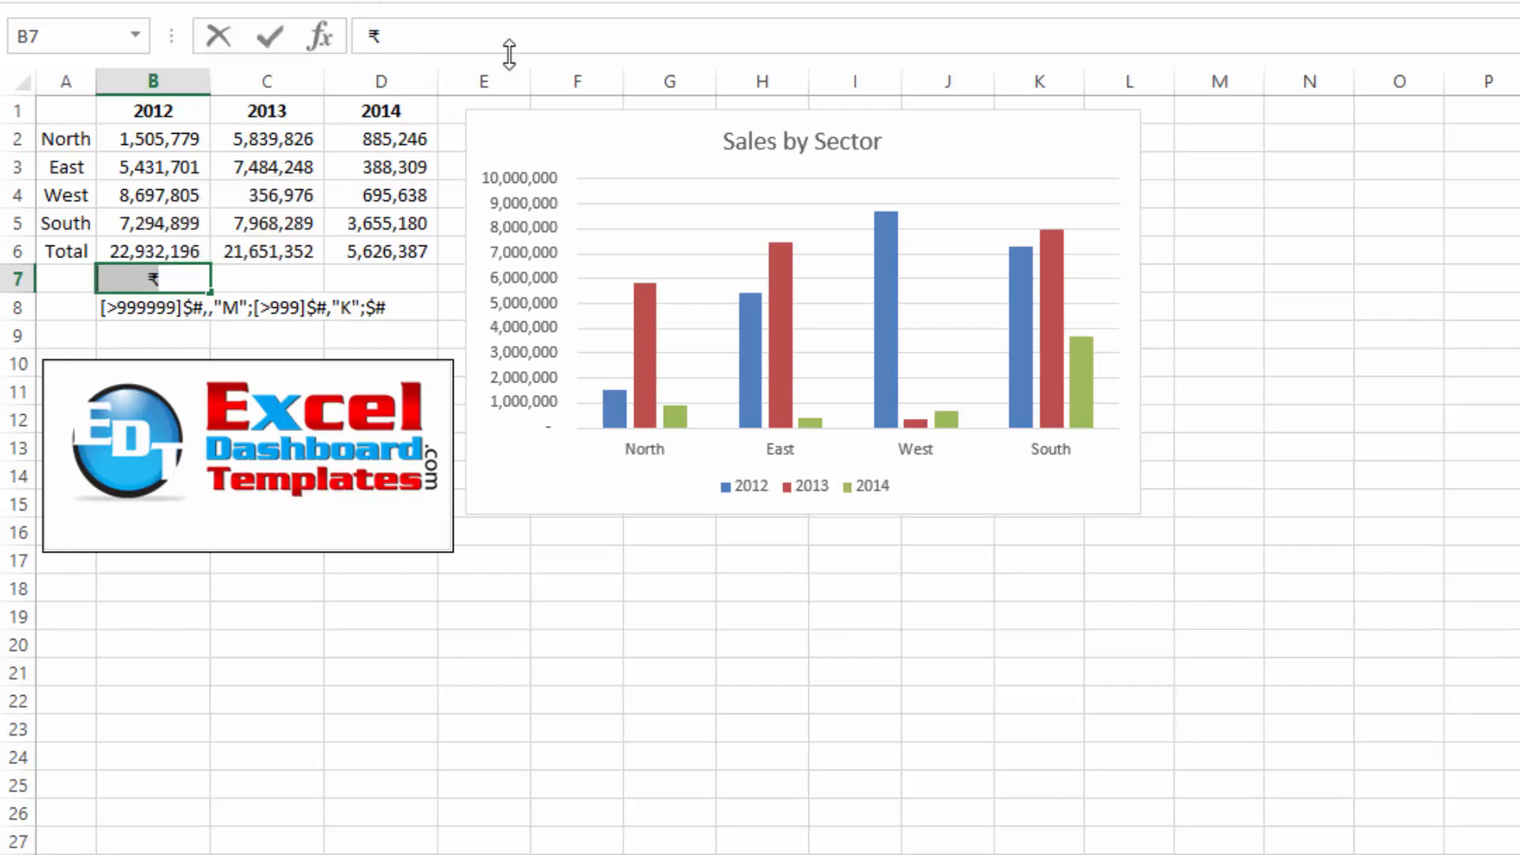
pyautogui.moveTo(388, 37); pyautogui.dragTo(356, 37)
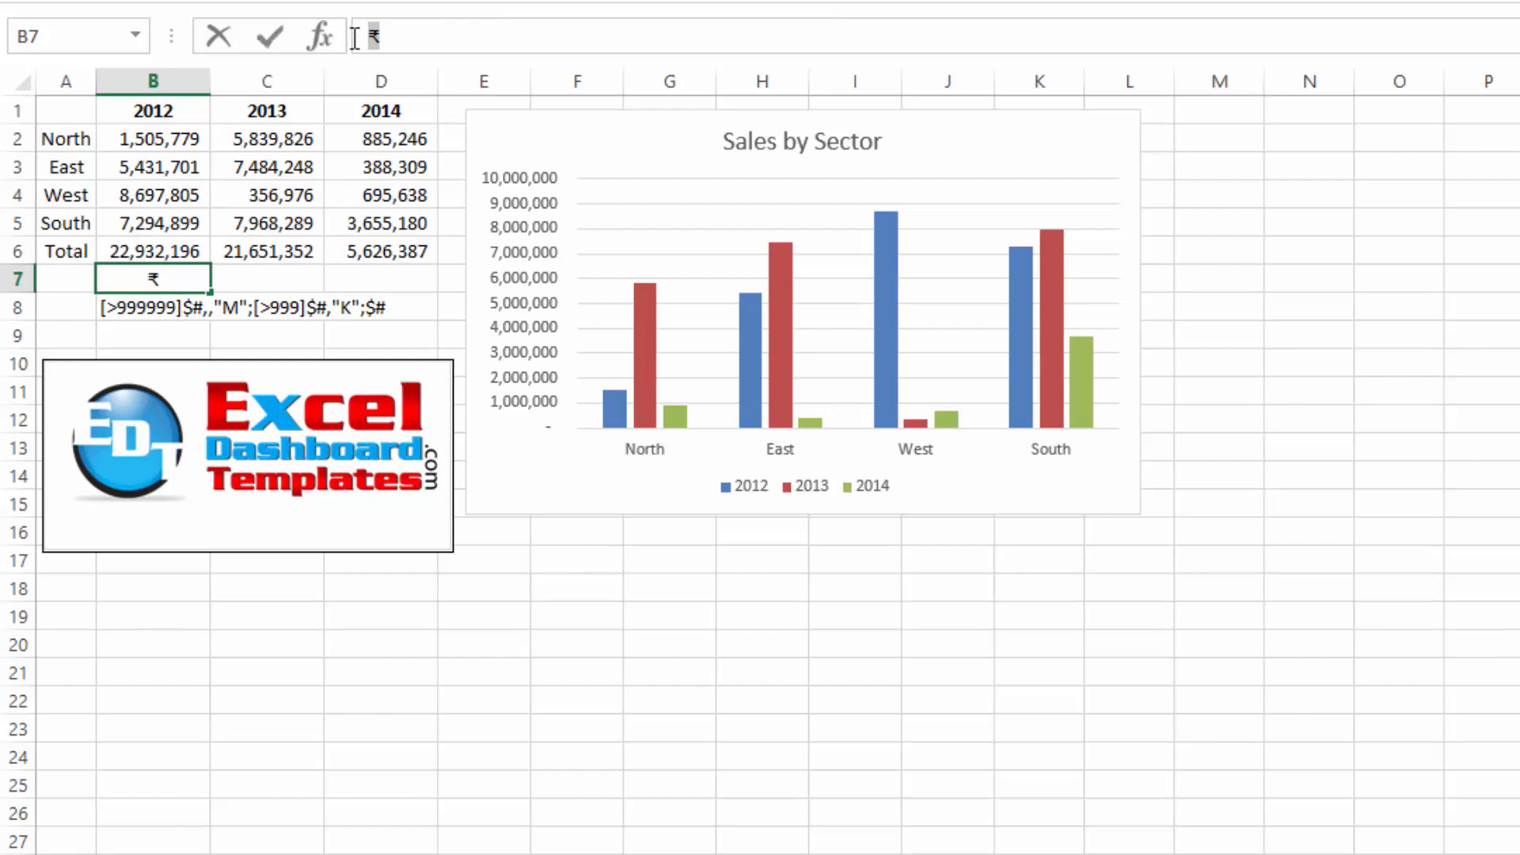
pyautogui.press('Escape')
# Replace all three dollar signs in the B8 format code with ₹, giving [>999999]₹#,,"M";[>999]₹#,"K";₹#.
pyautogui.click(142, 313)
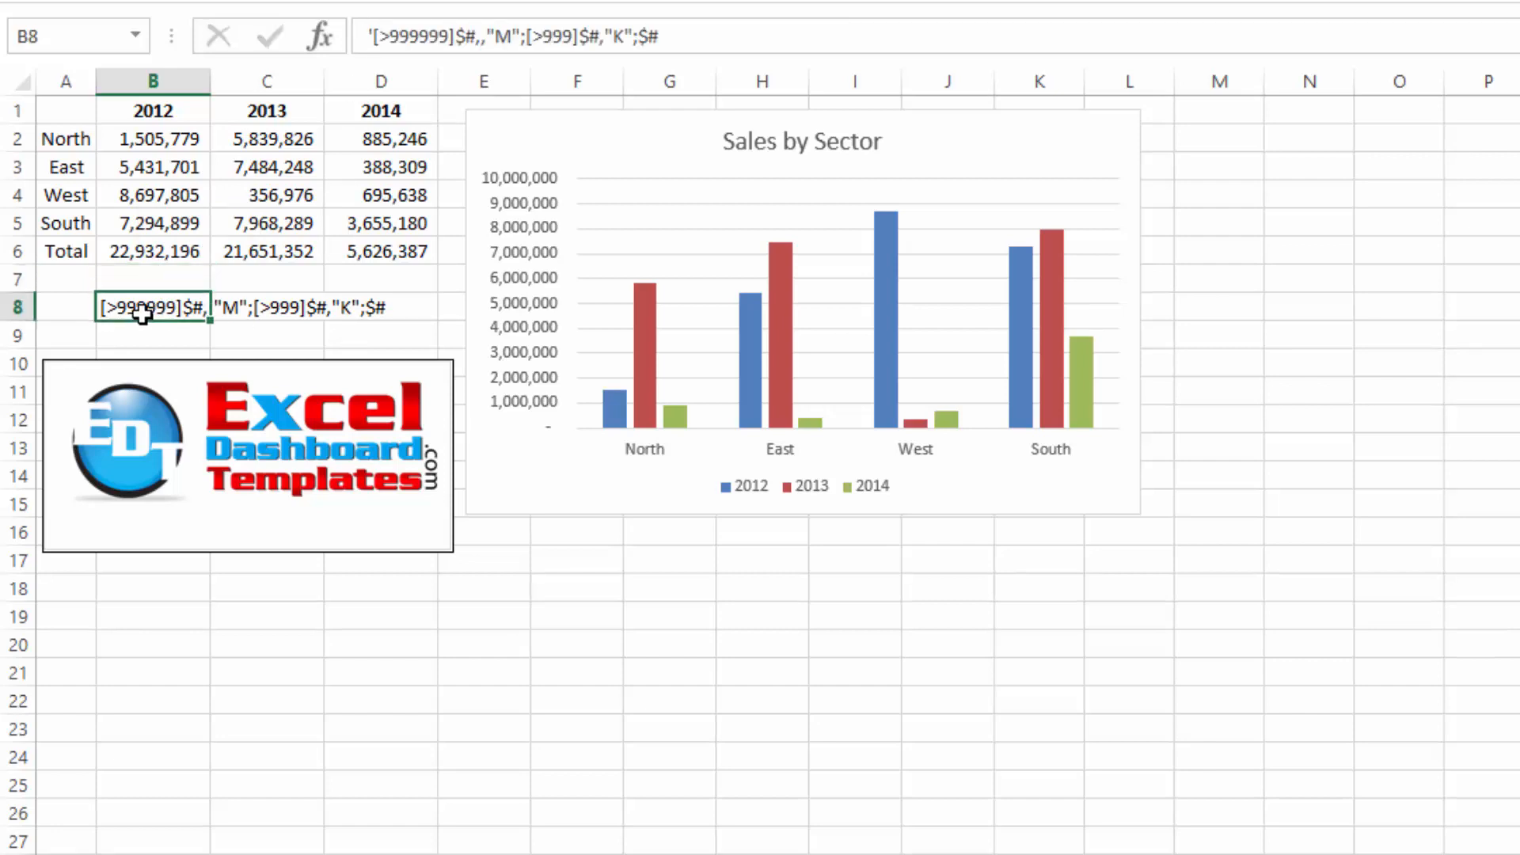
pyautogui.click(473, 37)
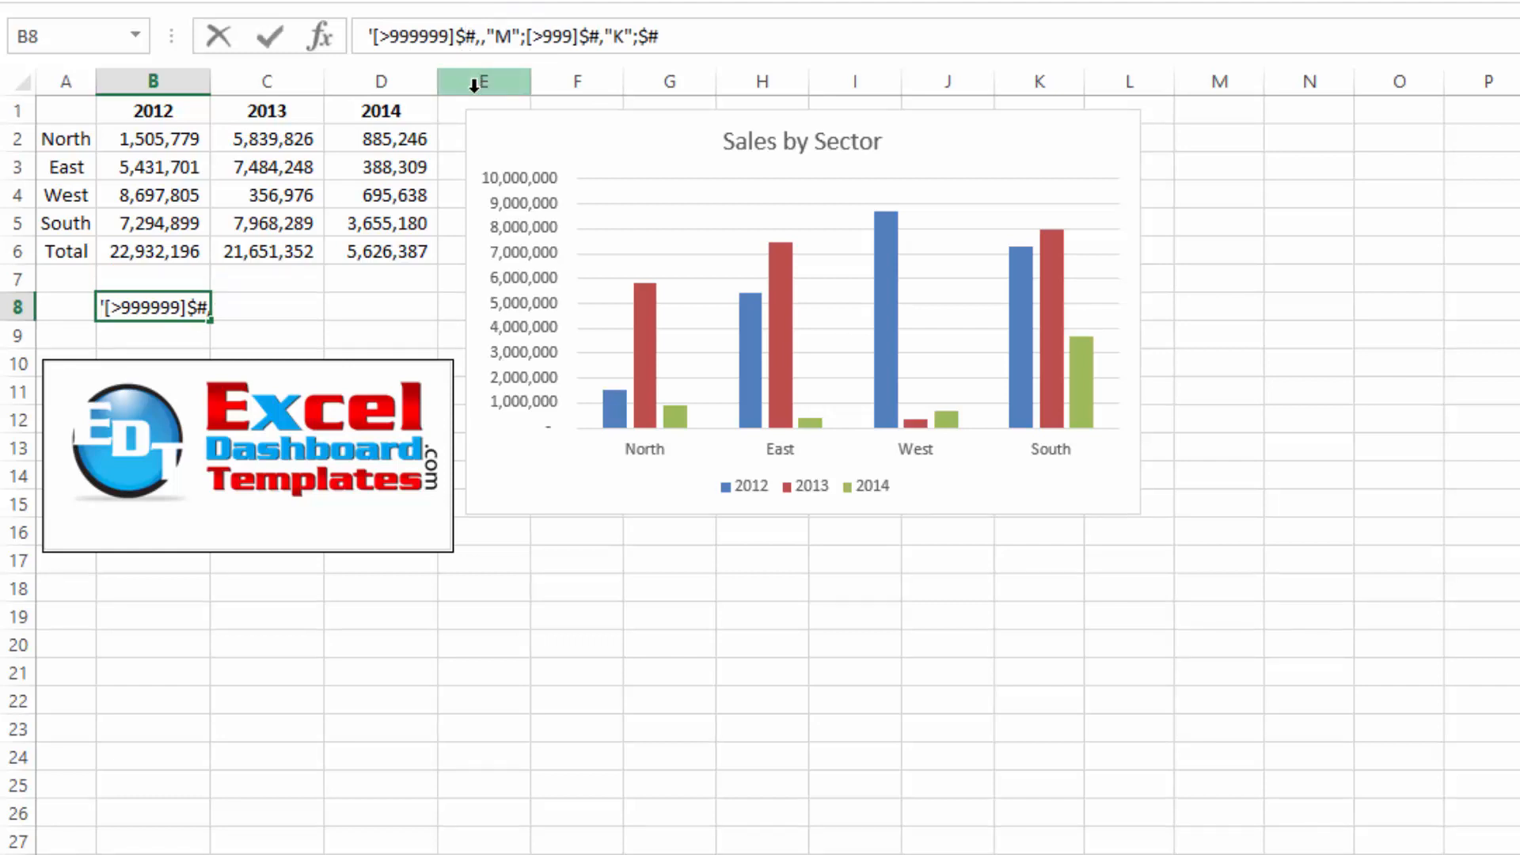
pyautogui.press('BackSpace')
pyautogui.write('₹')
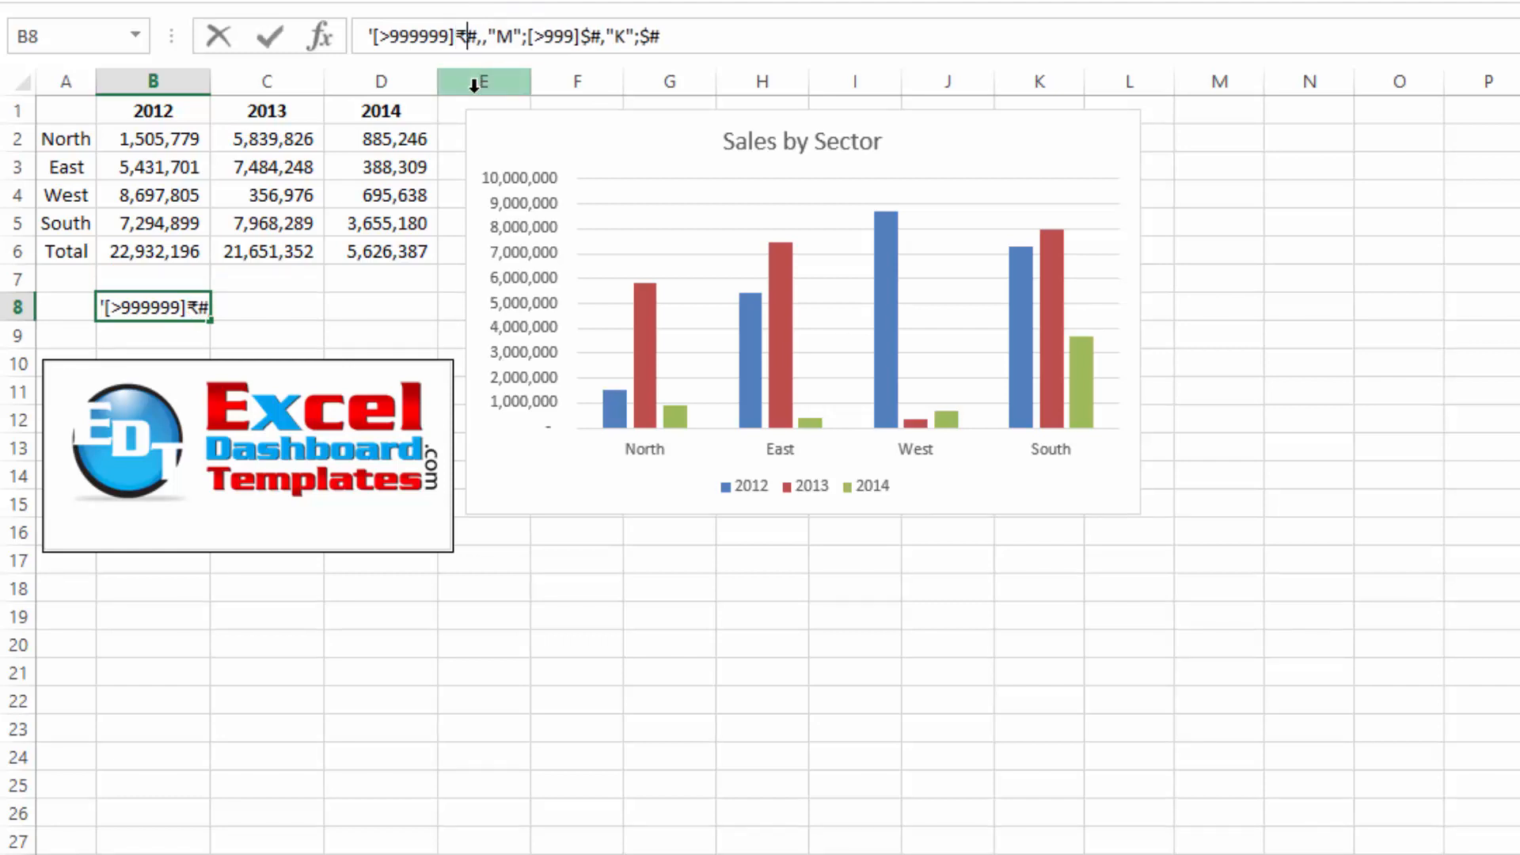
pyautogui.click(592, 28)
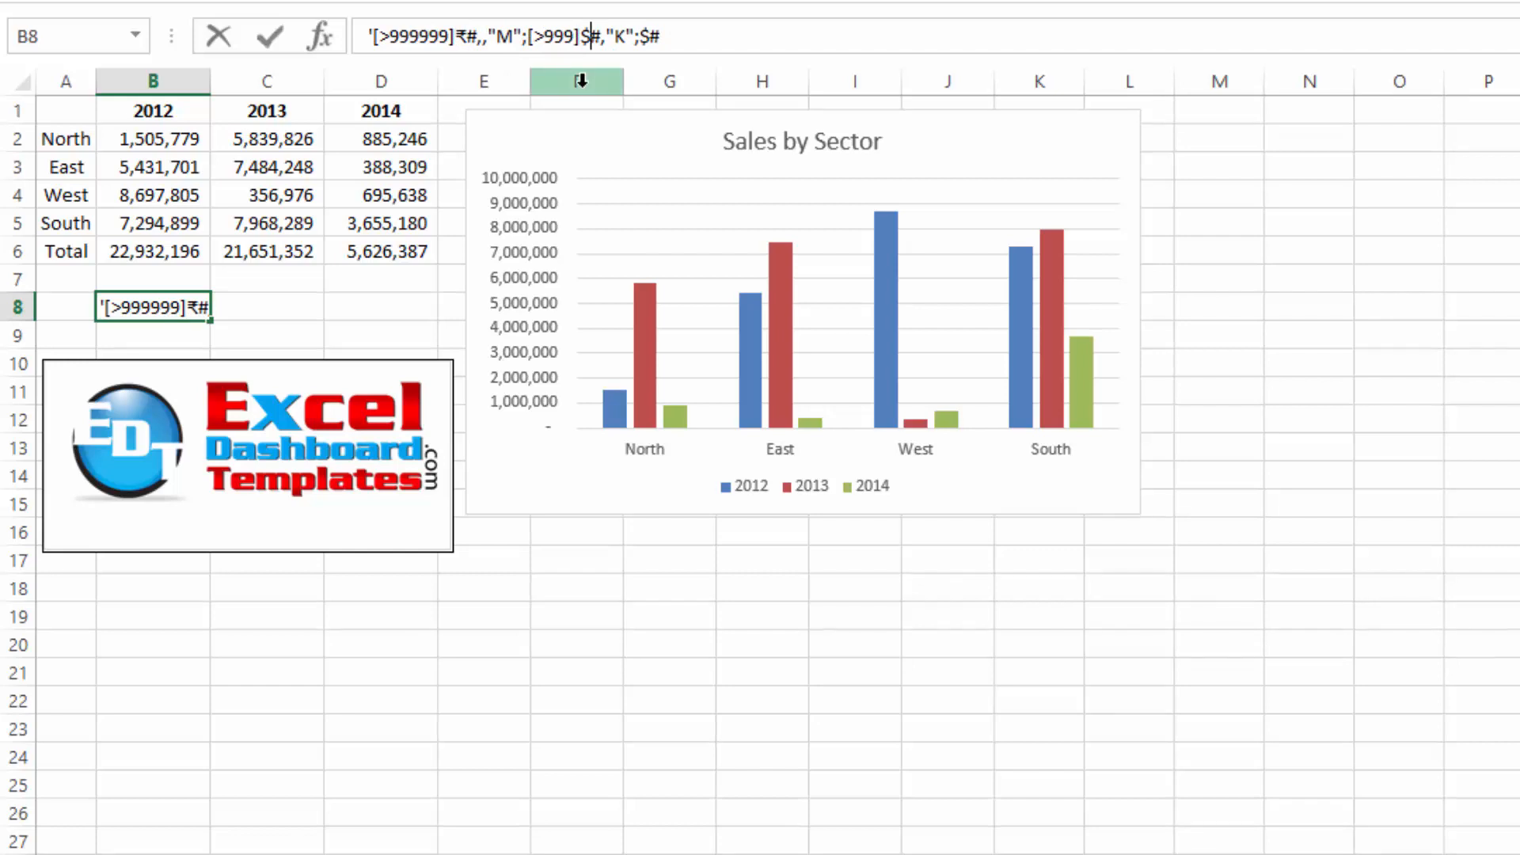
pyautogui.press('BackSpace')
pyautogui.write('₹')
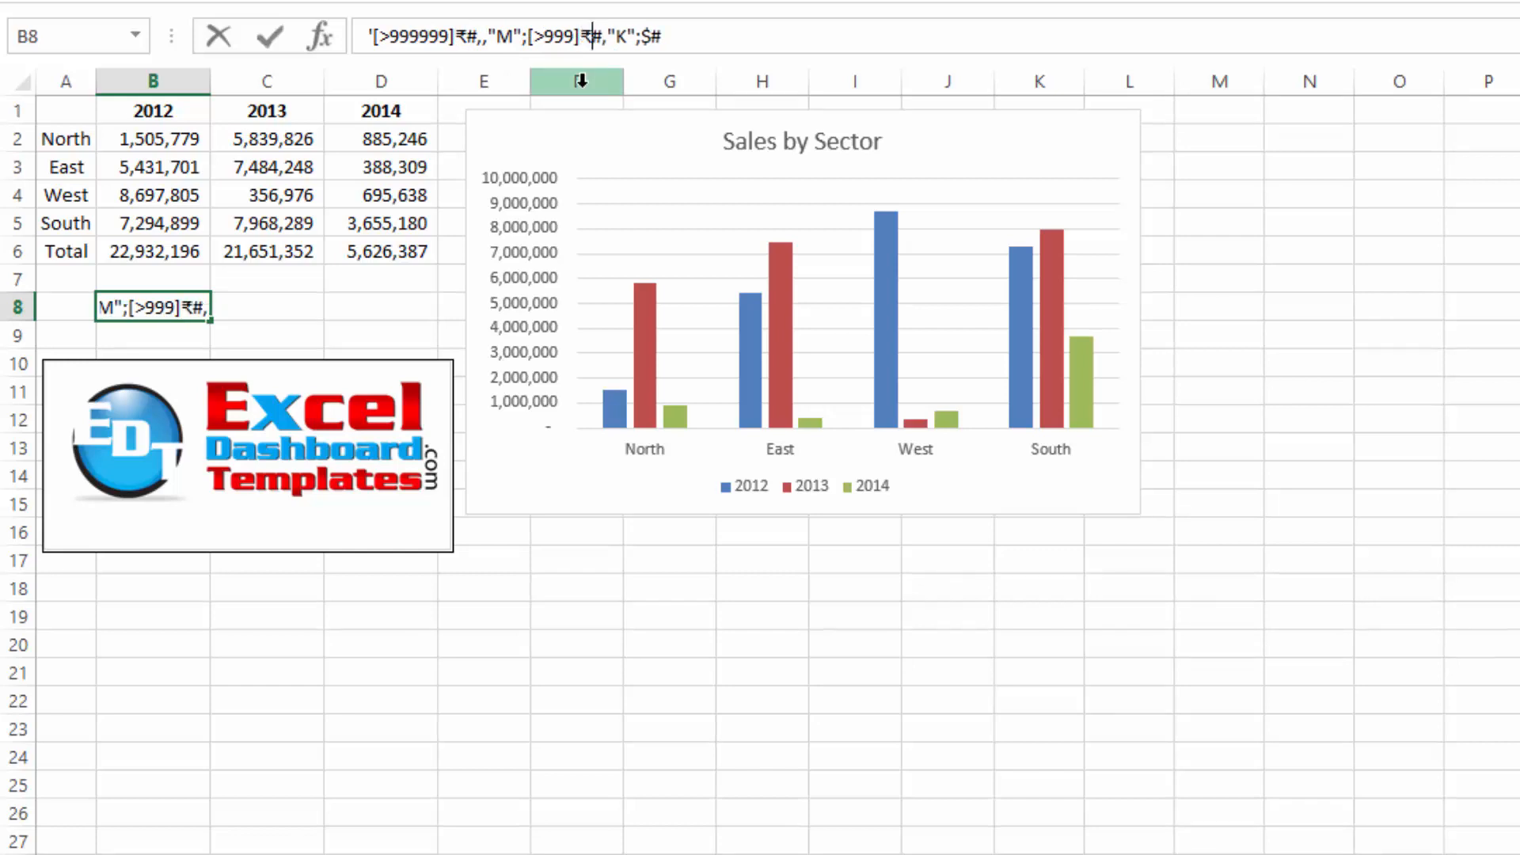
pyautogui.click(652, 36)
pyautogui.press('BackSpace')
pyautogui.write('₹')
pyautogui.press('Return')
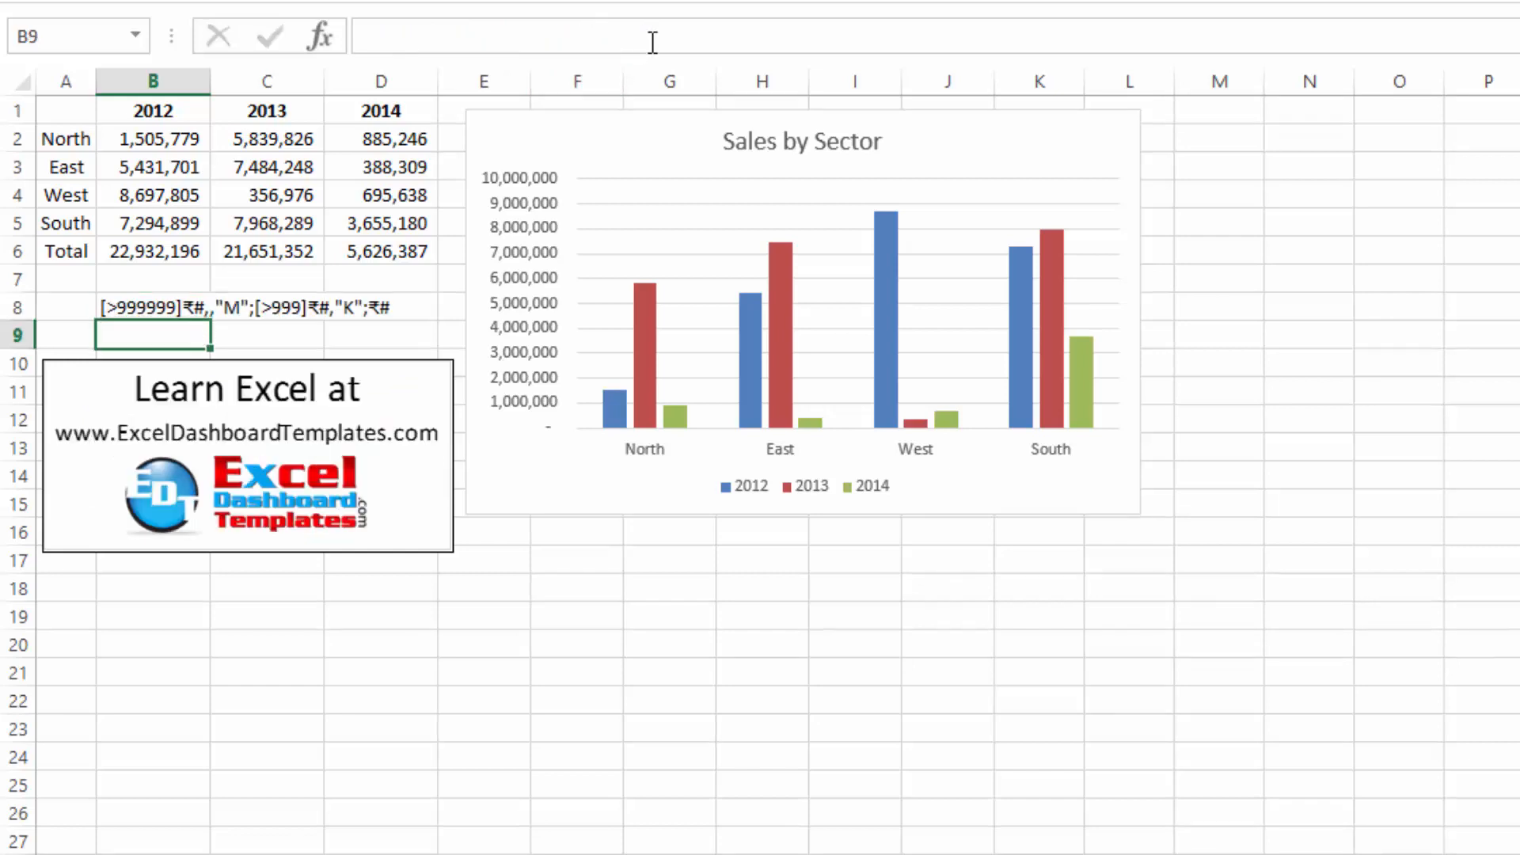
# Copy the format code text from B8 without its leading apostrophe, and select the Sales by Sector chart.
pyautogui.click(140, 307)
pyautogui.click(373, 38)
pyautogui.write("'")
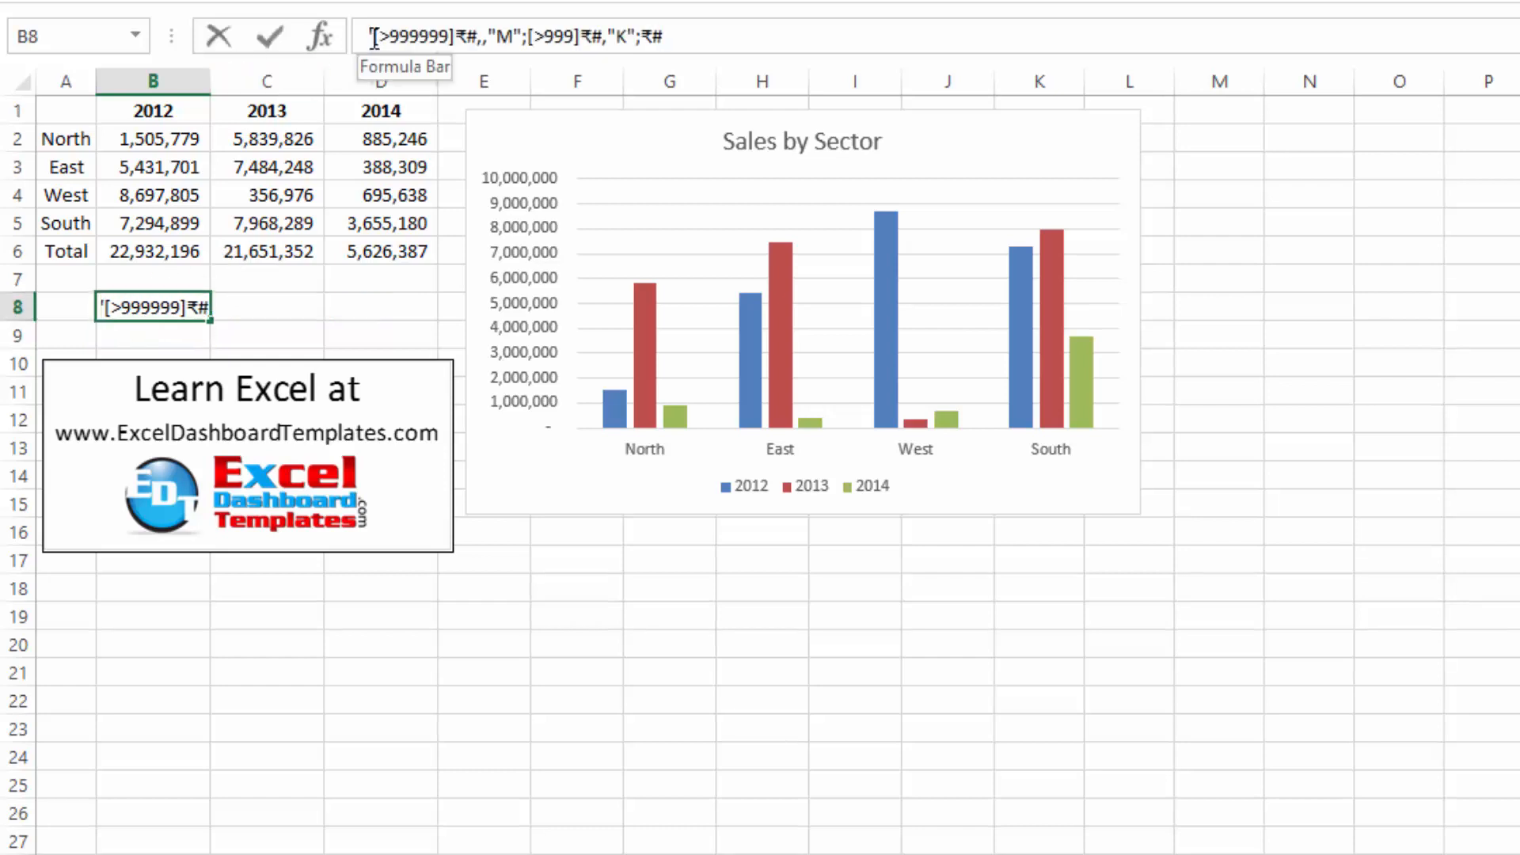
pyautogui.moveTo(374, 38); pyautogui.dragTo(736, 51)
pyautogui.hotkey('ctrl', 'c')
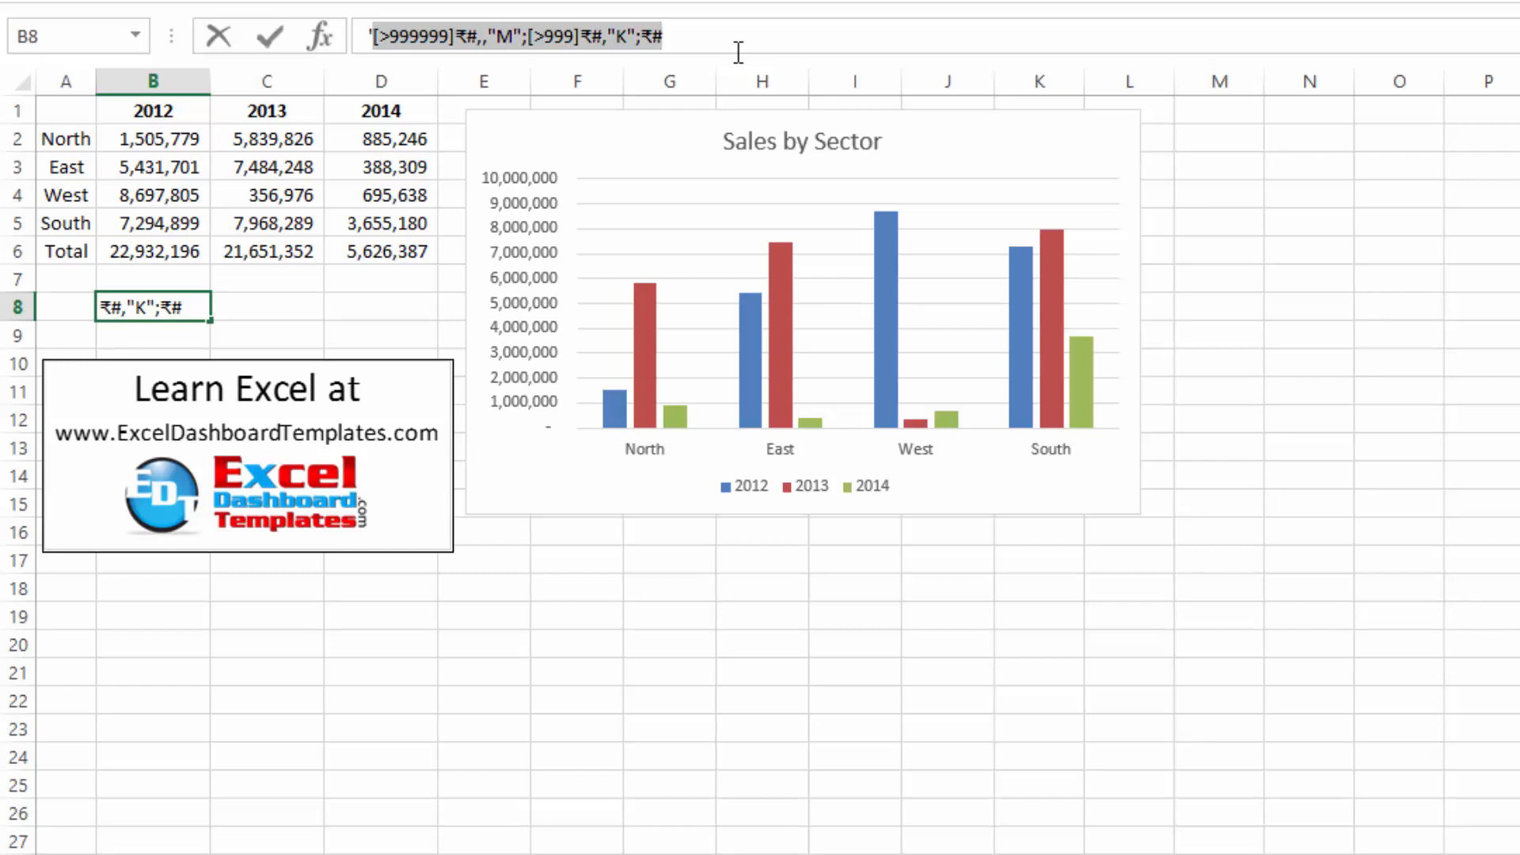
pyautogui.click(737, 53)
pyautogui.click(586, 129)
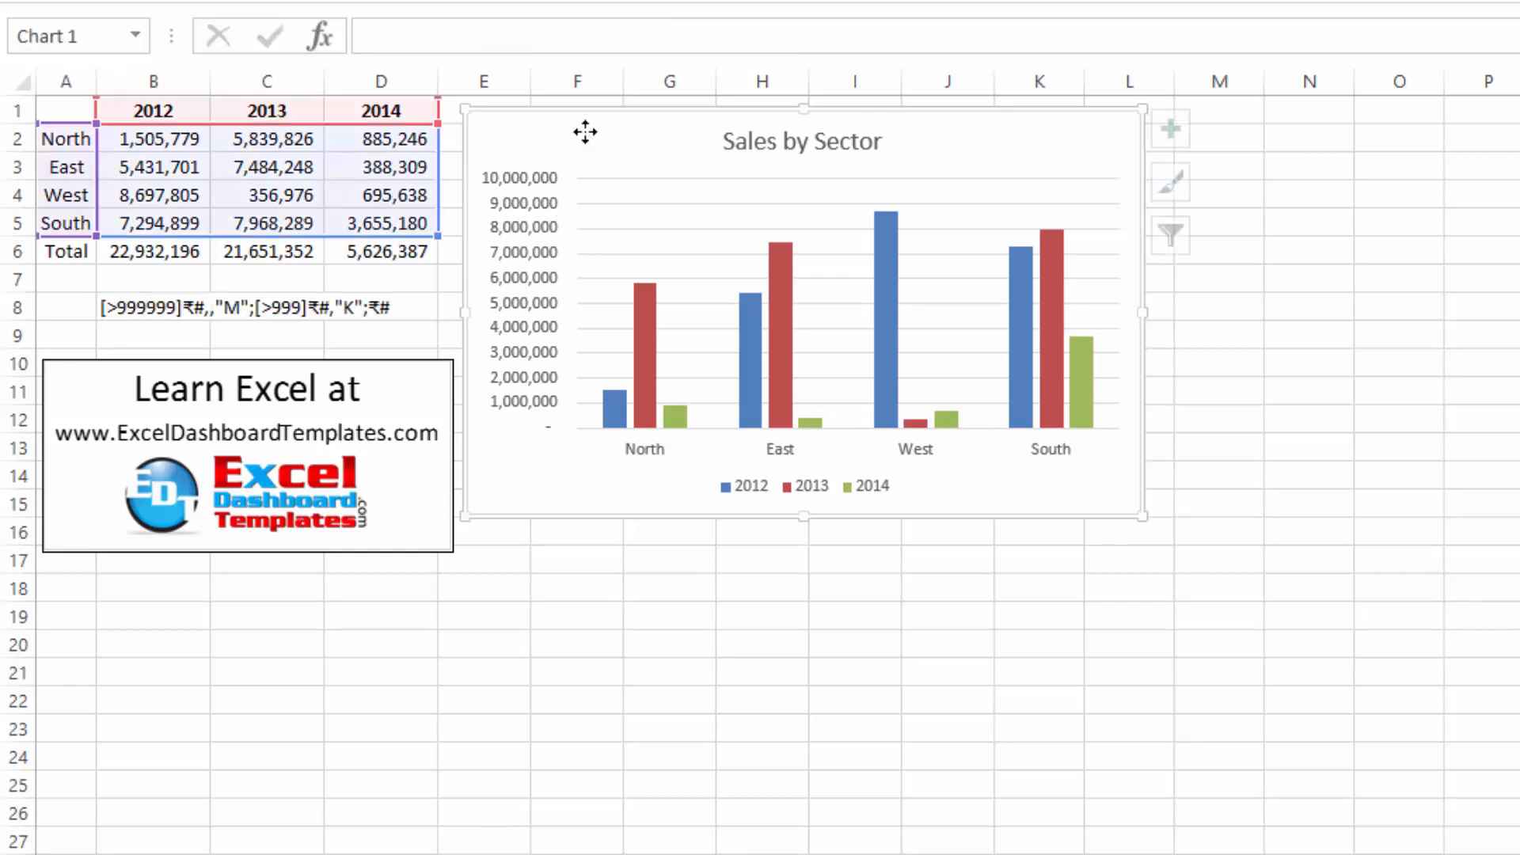
# Open the number format settings of the Sales by Sector chart's vertical axis with the Custom category selected.
pyautogui.click(524, 205)
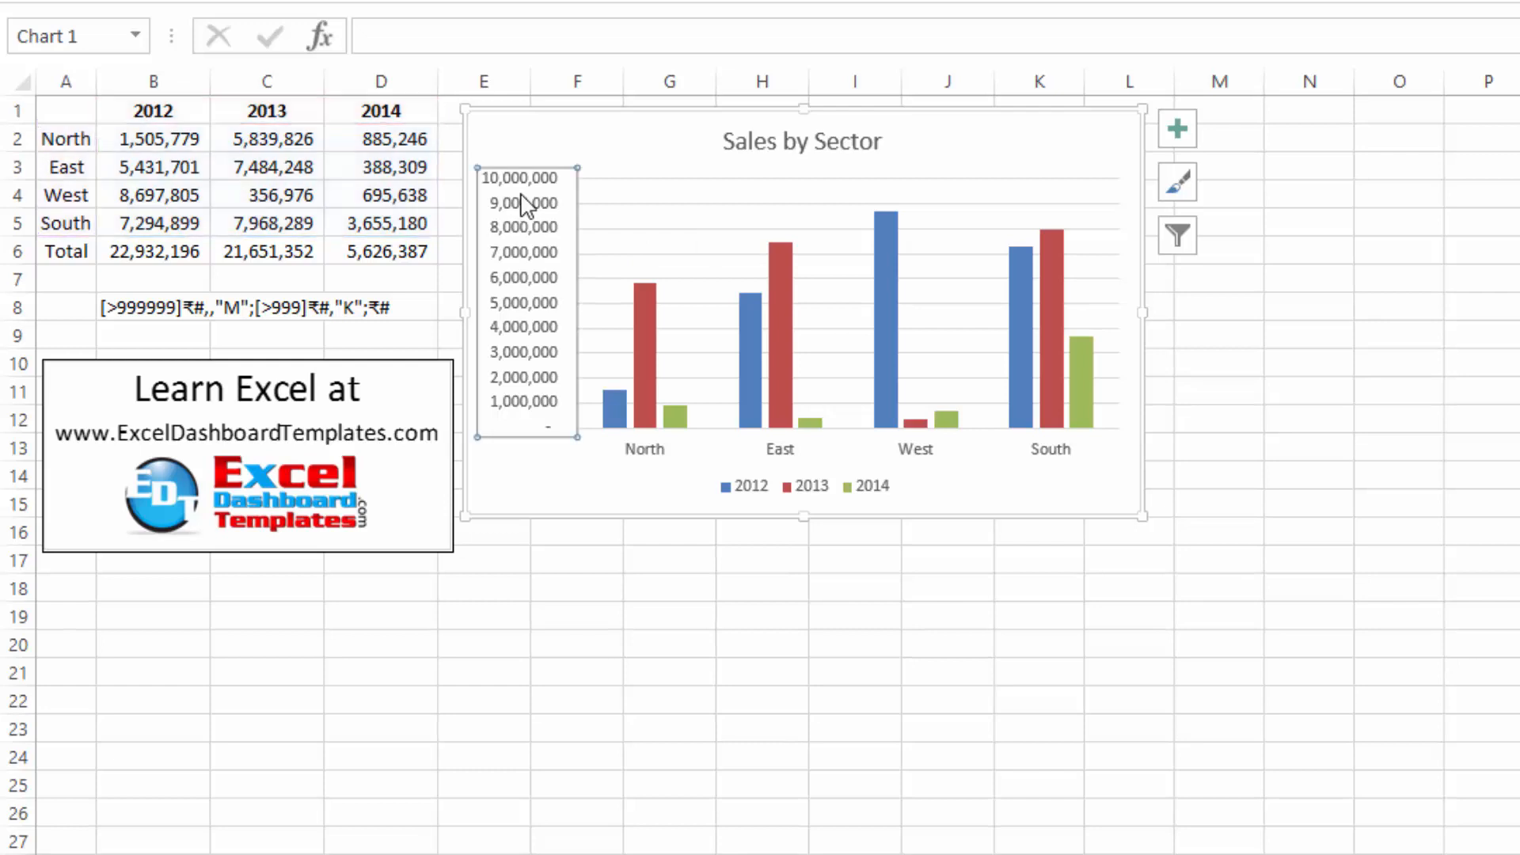
pyautogui.doubleClick(519, 292)
pyautogui.moveTo(1343, 98); pyautogui.dragTo(1357, 31)
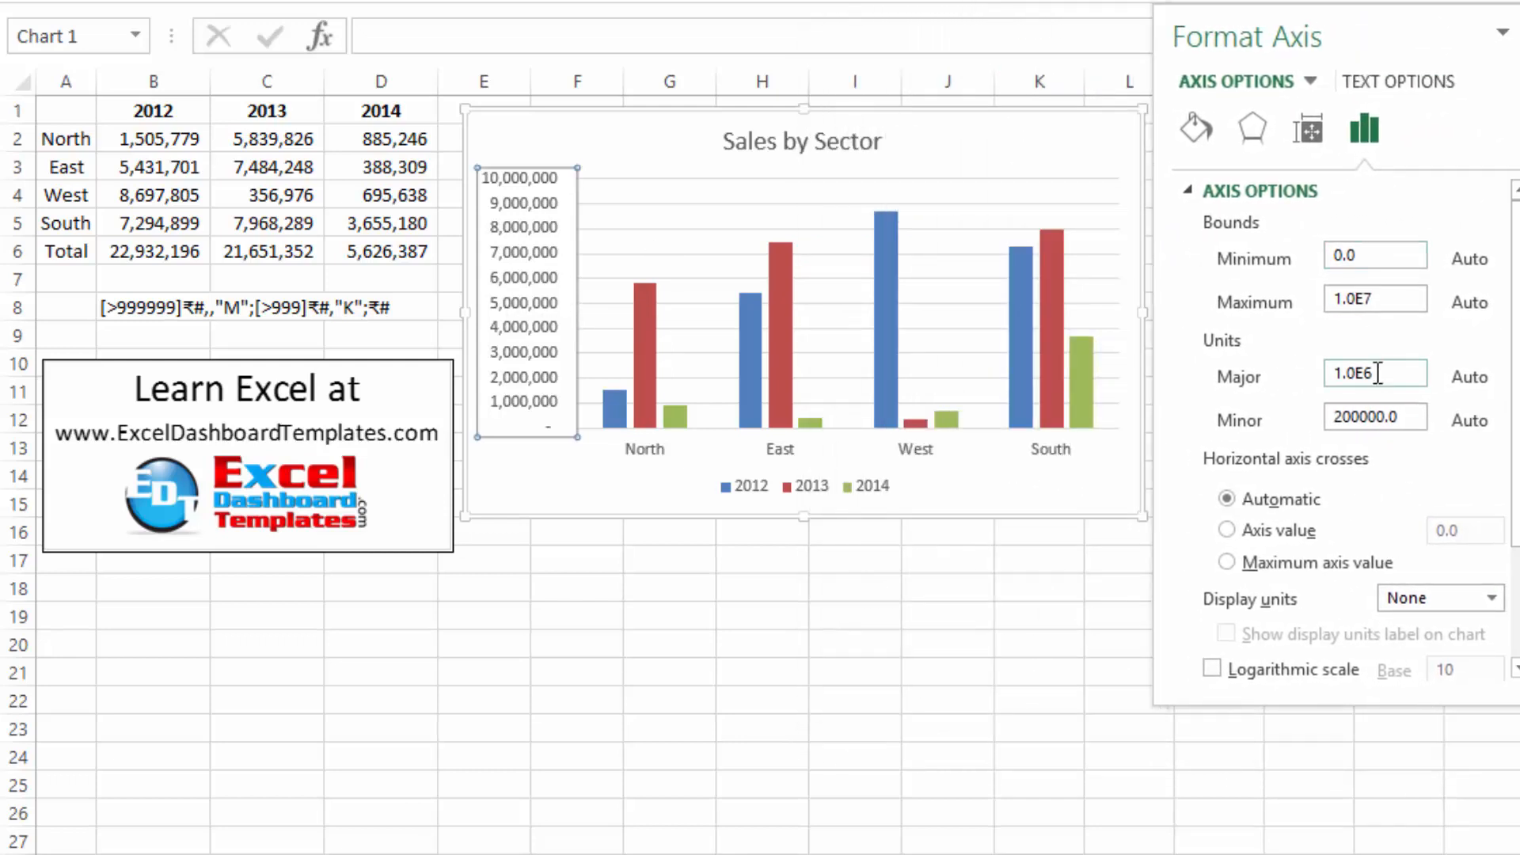
pyautogui.click(1306, 193)
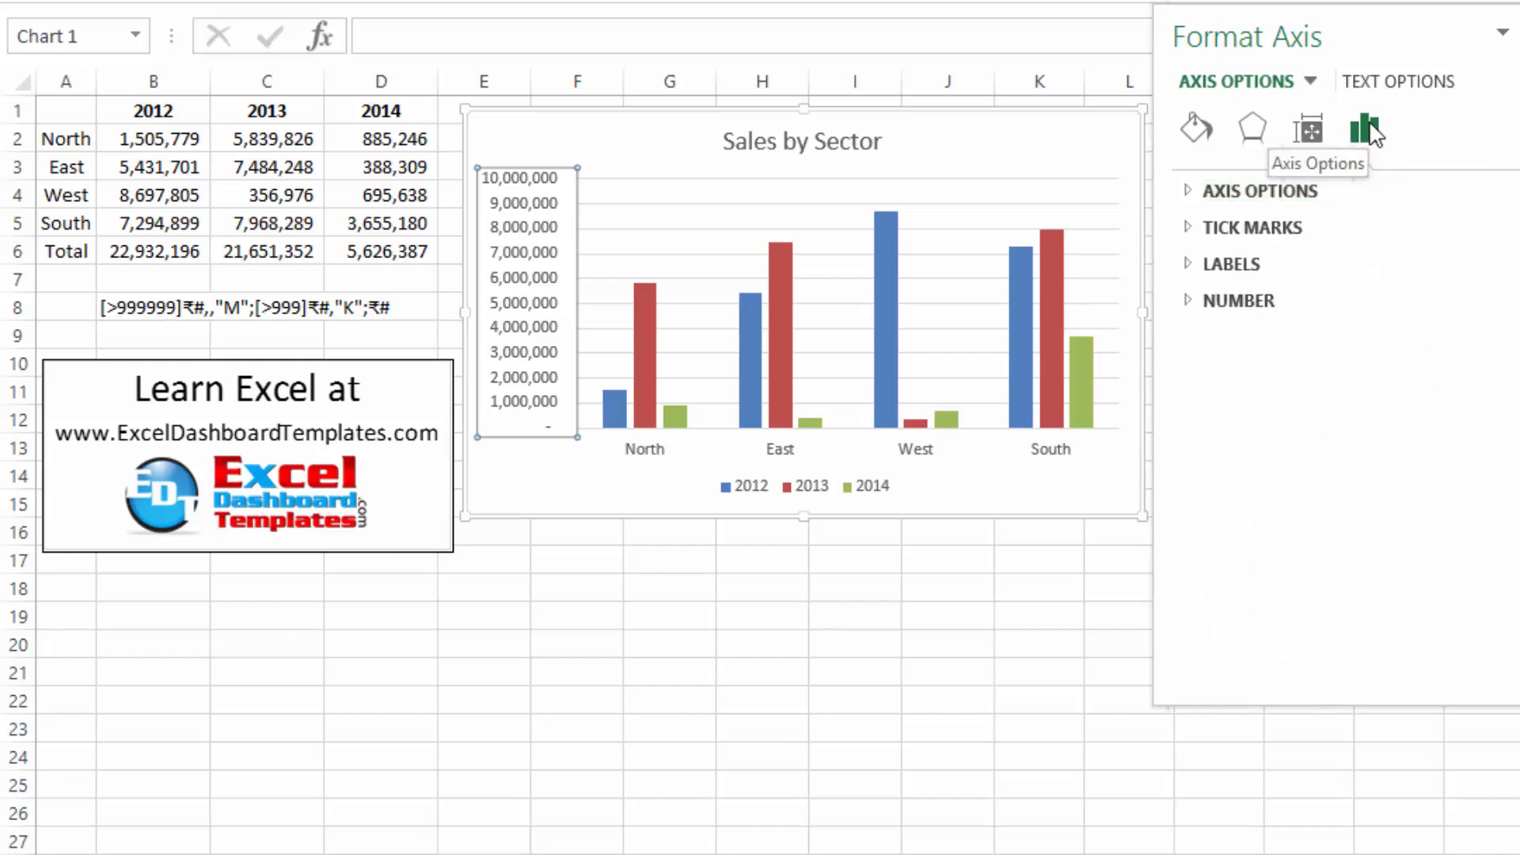
pyautogui.click(1189, 303)
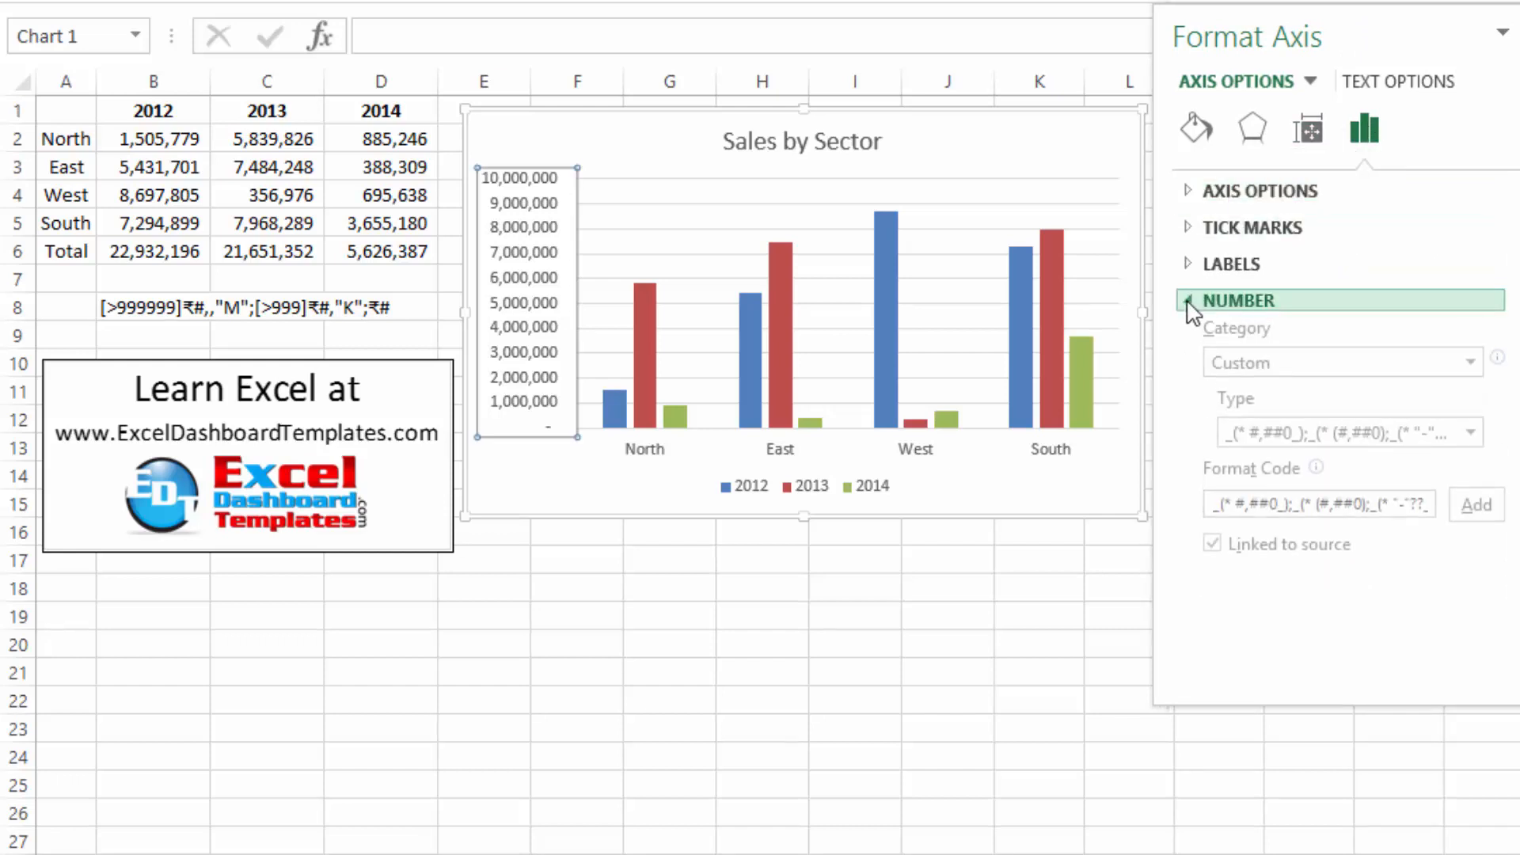
pyautogui.click(1470, 366)
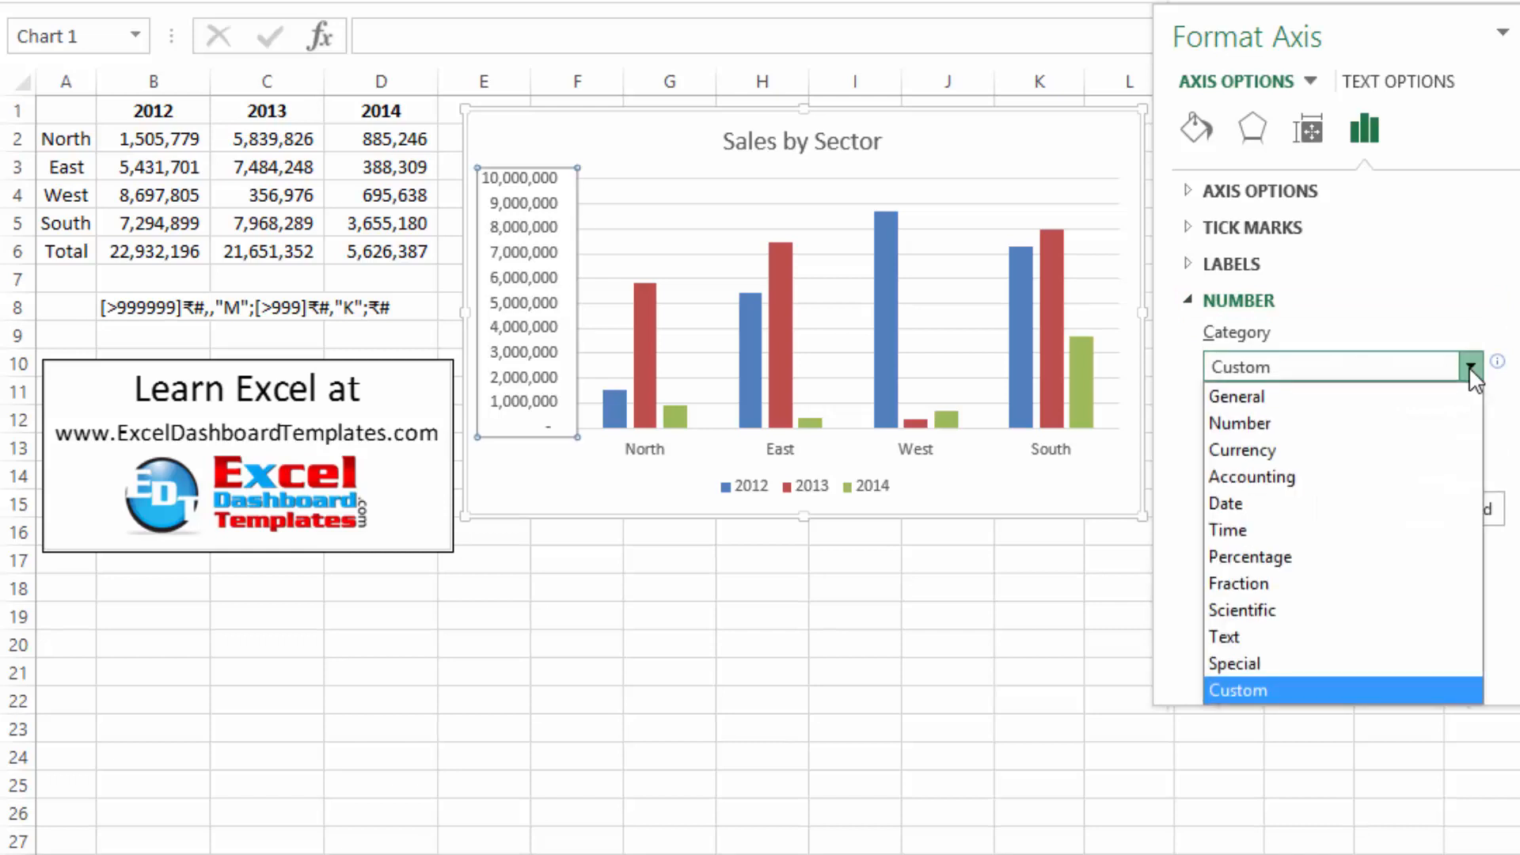
pyautogui.click(1340, 694)
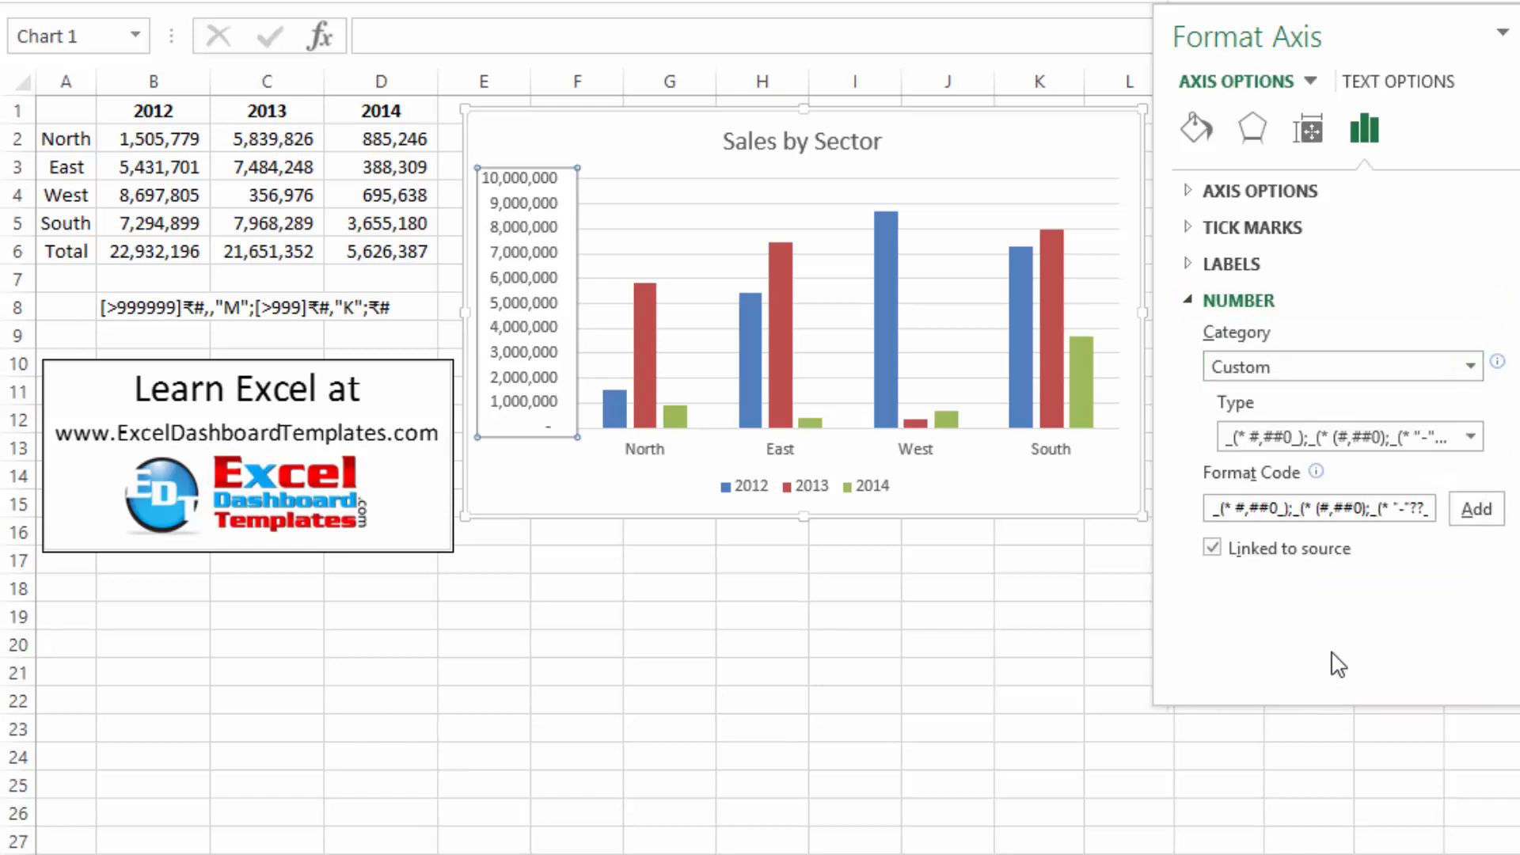
# Replace the axis format code with the copied [>999999]₹#,,"M";[>999]₹#,"K";₹#, add it, and close the axis formatting pane.
pyautogui.click(1210, 510)
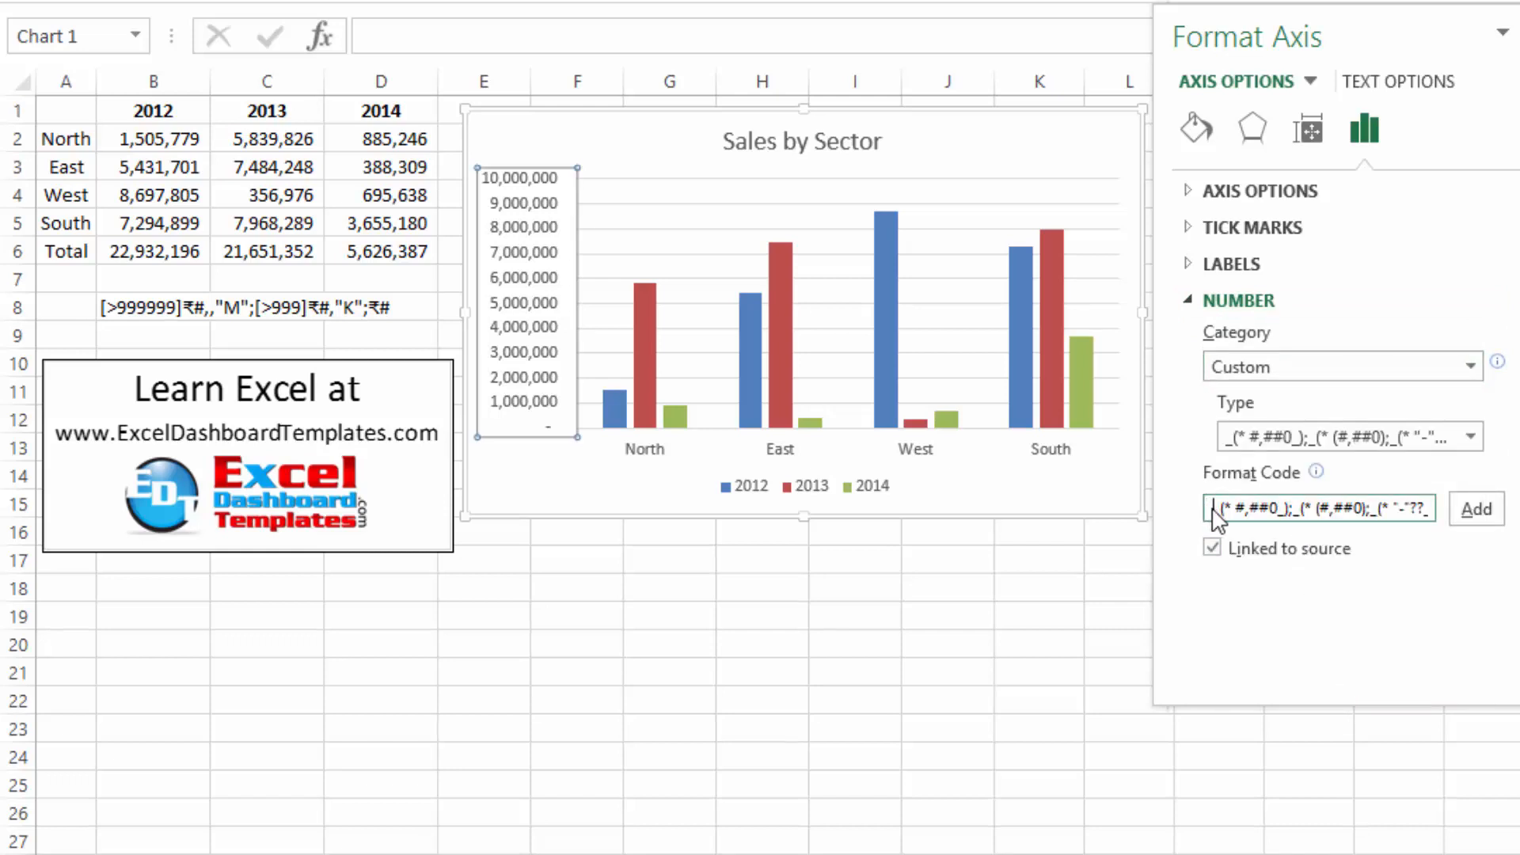
pyautogui.hotkey('ctrl', 'a')
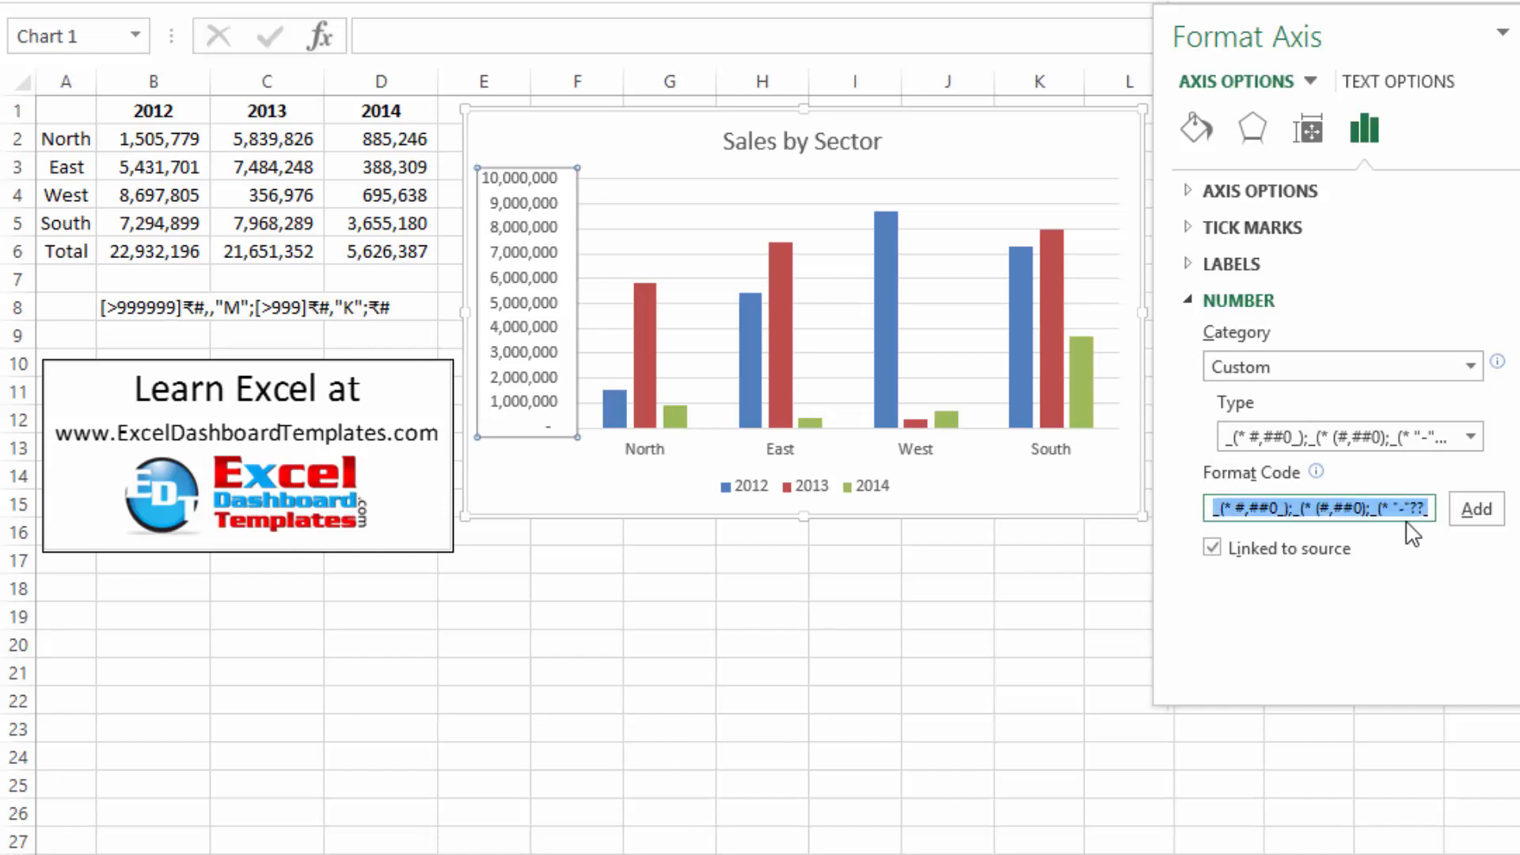
pyautogui.press('Delete')
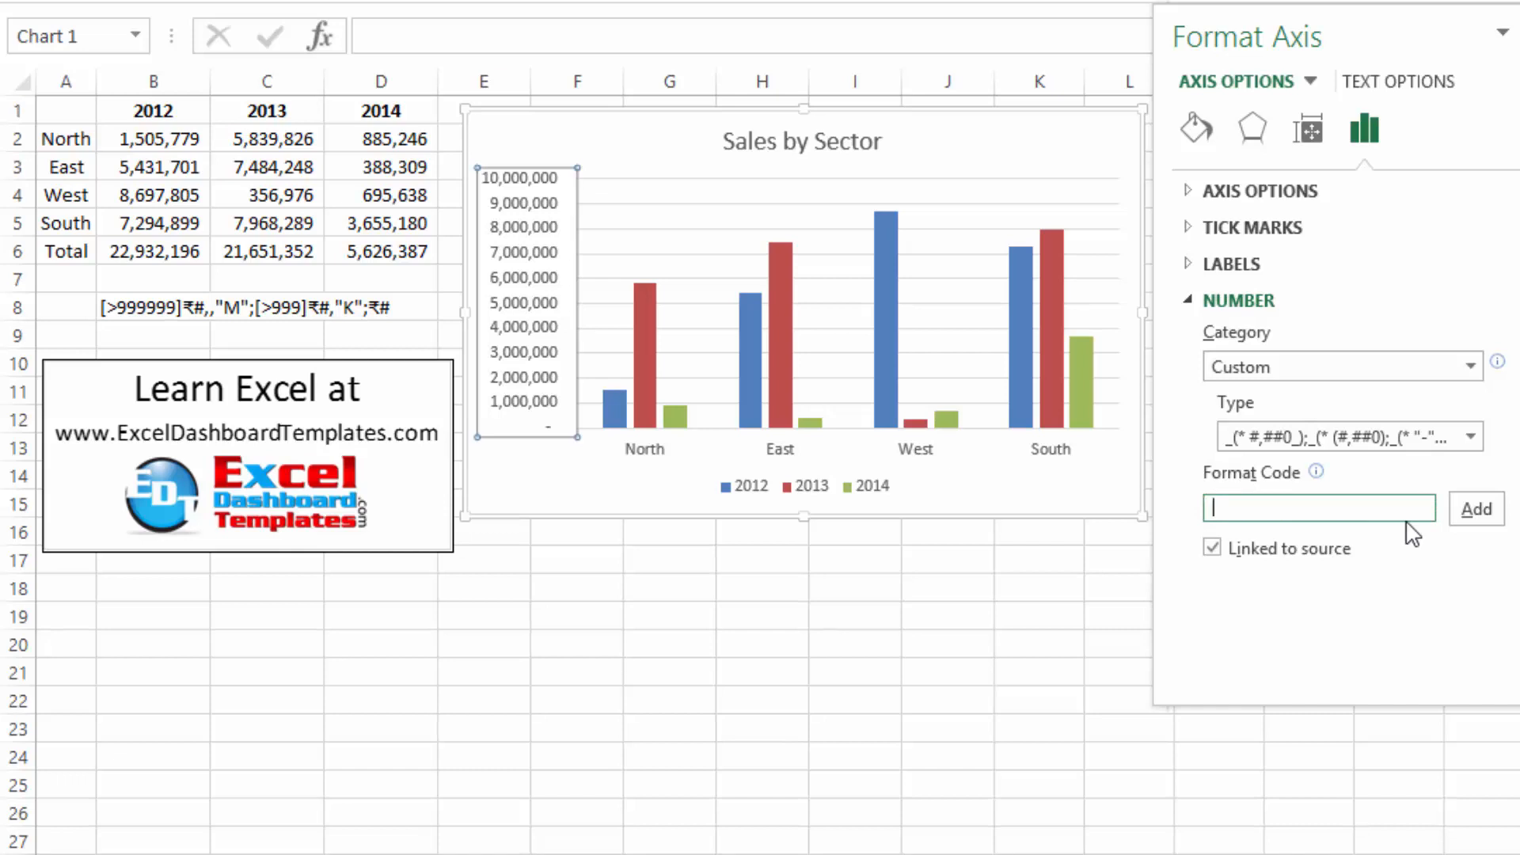
pyautogui.hotkey('ctrl', 'v')
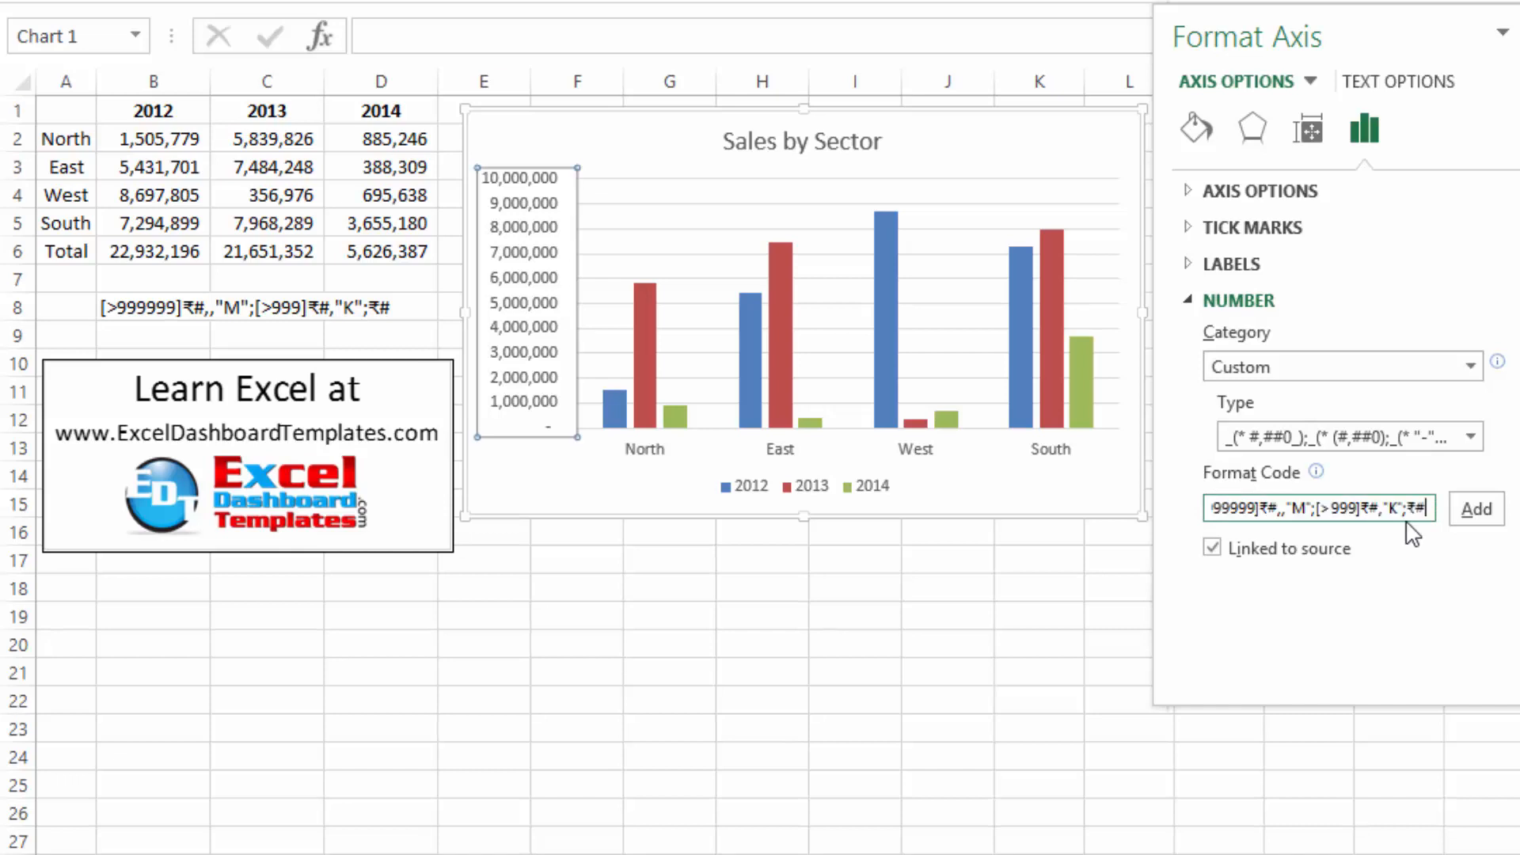
pyautogui.click(1482, 516)
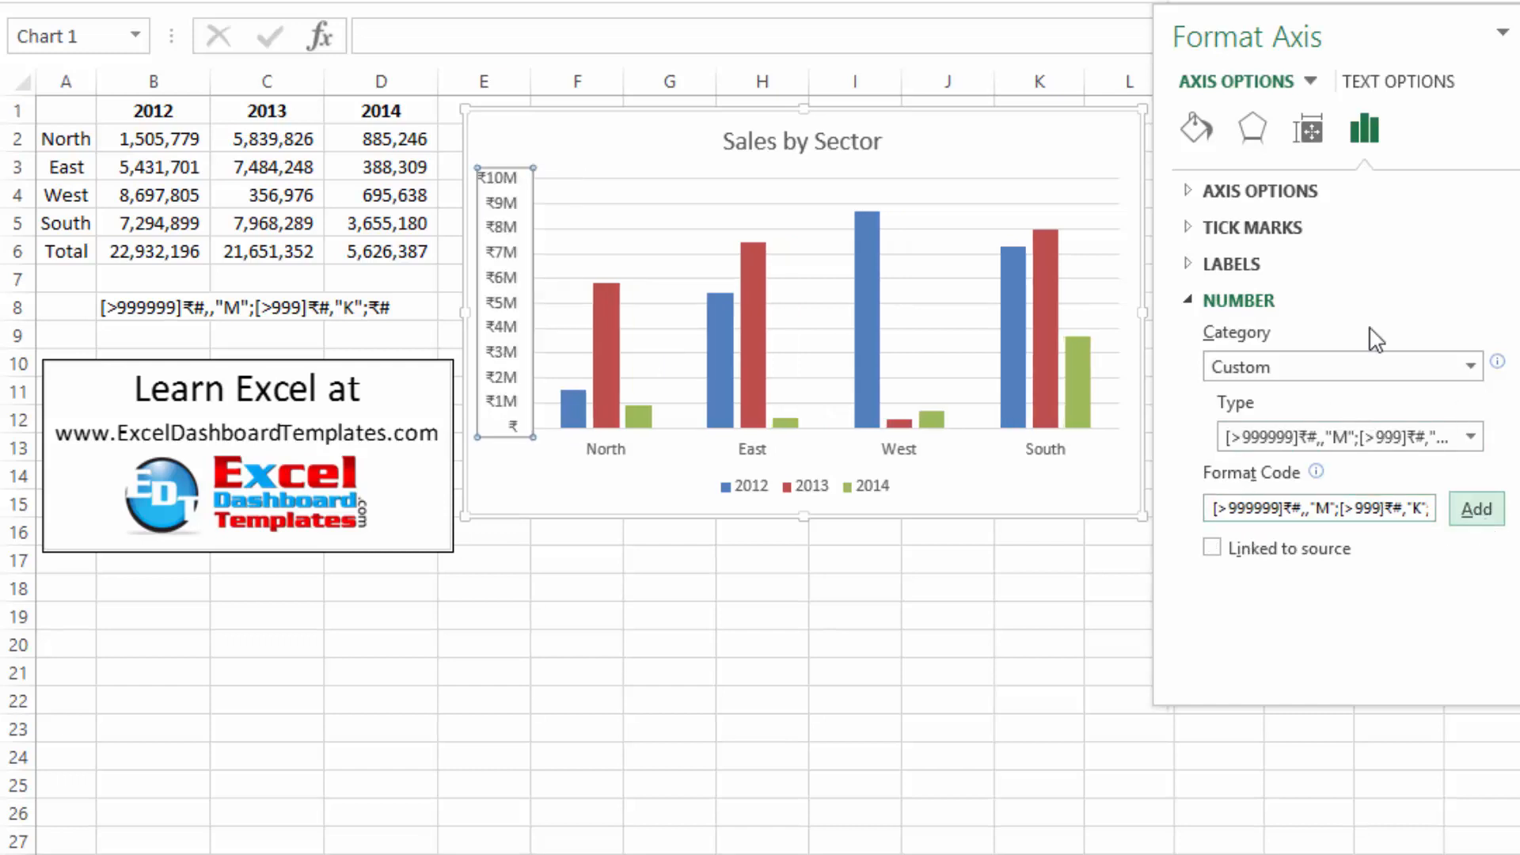
pyautogui.click(1516, 32)
pyautogui.click(1269, 597)
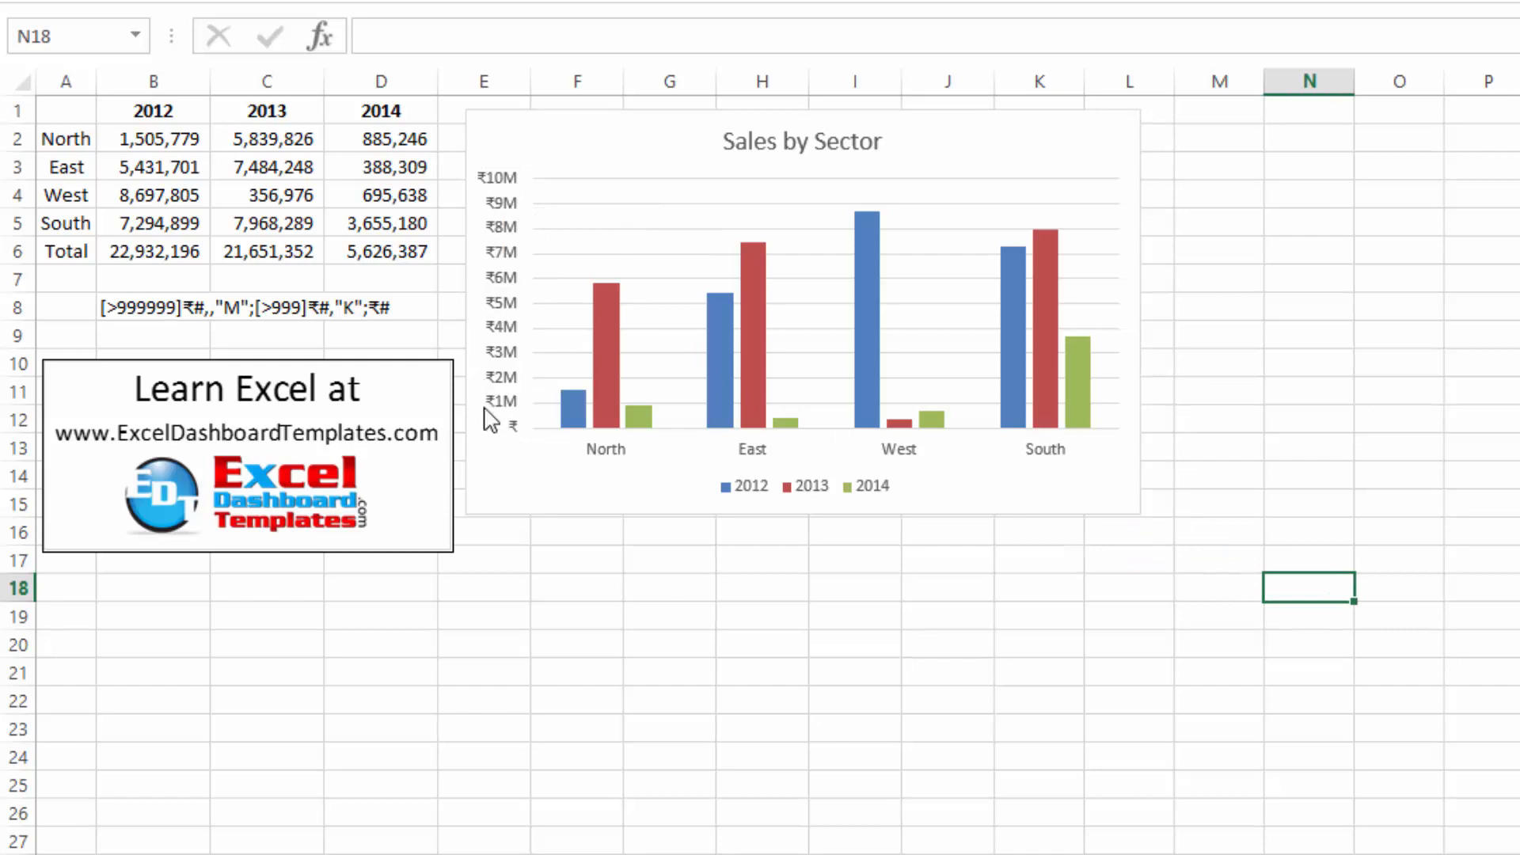
# Fill the 2012 and 2013 values for North, East and West (B2:C4) with 20000.
pyautogui.click(314, 247)
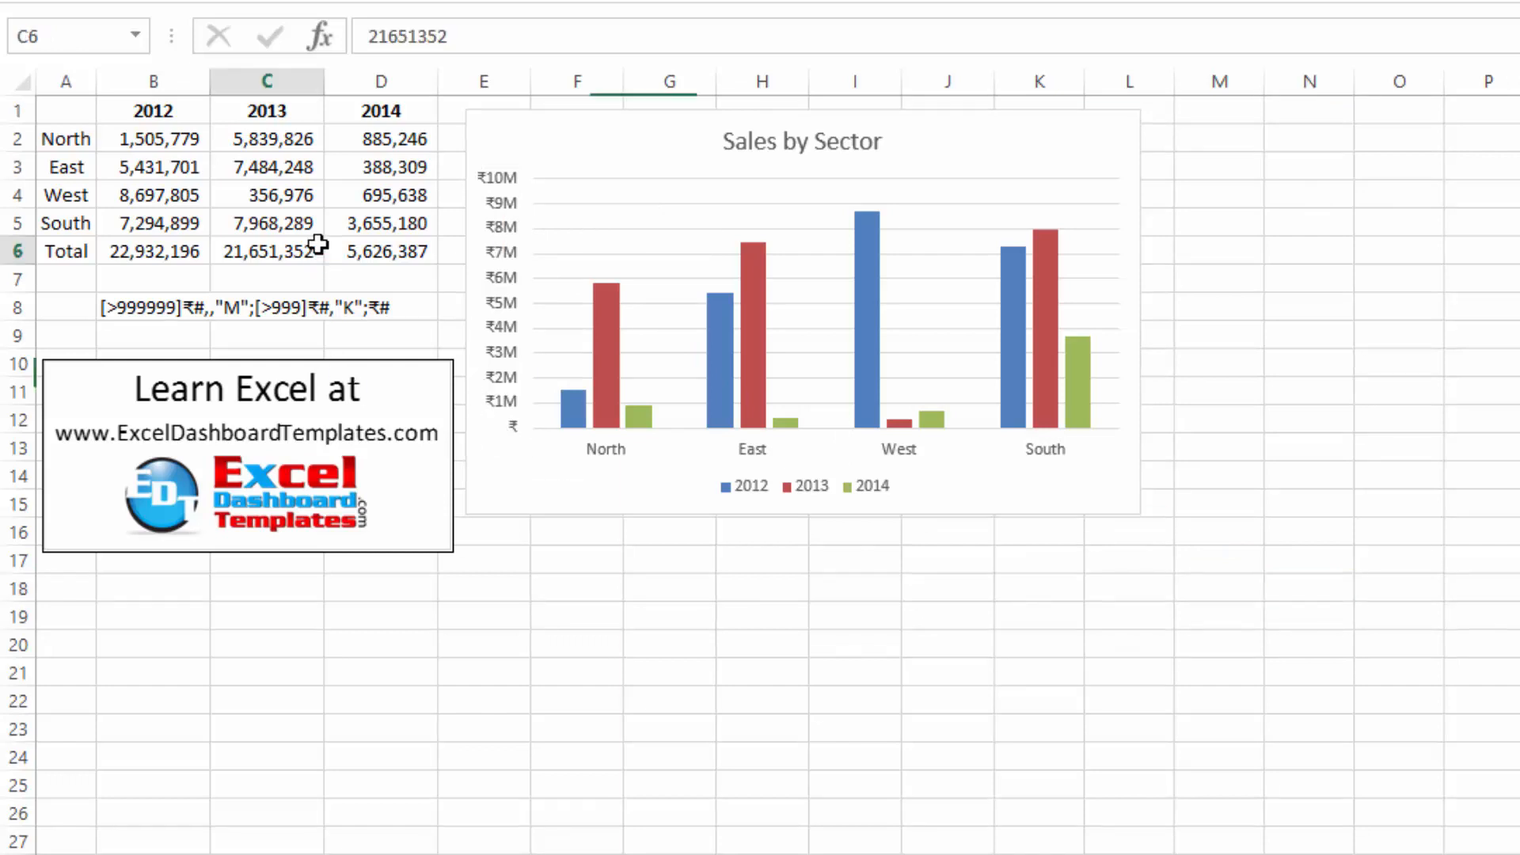
pyautogui.moveTo(174, 145); pyautogui.dragTo(292, 193)
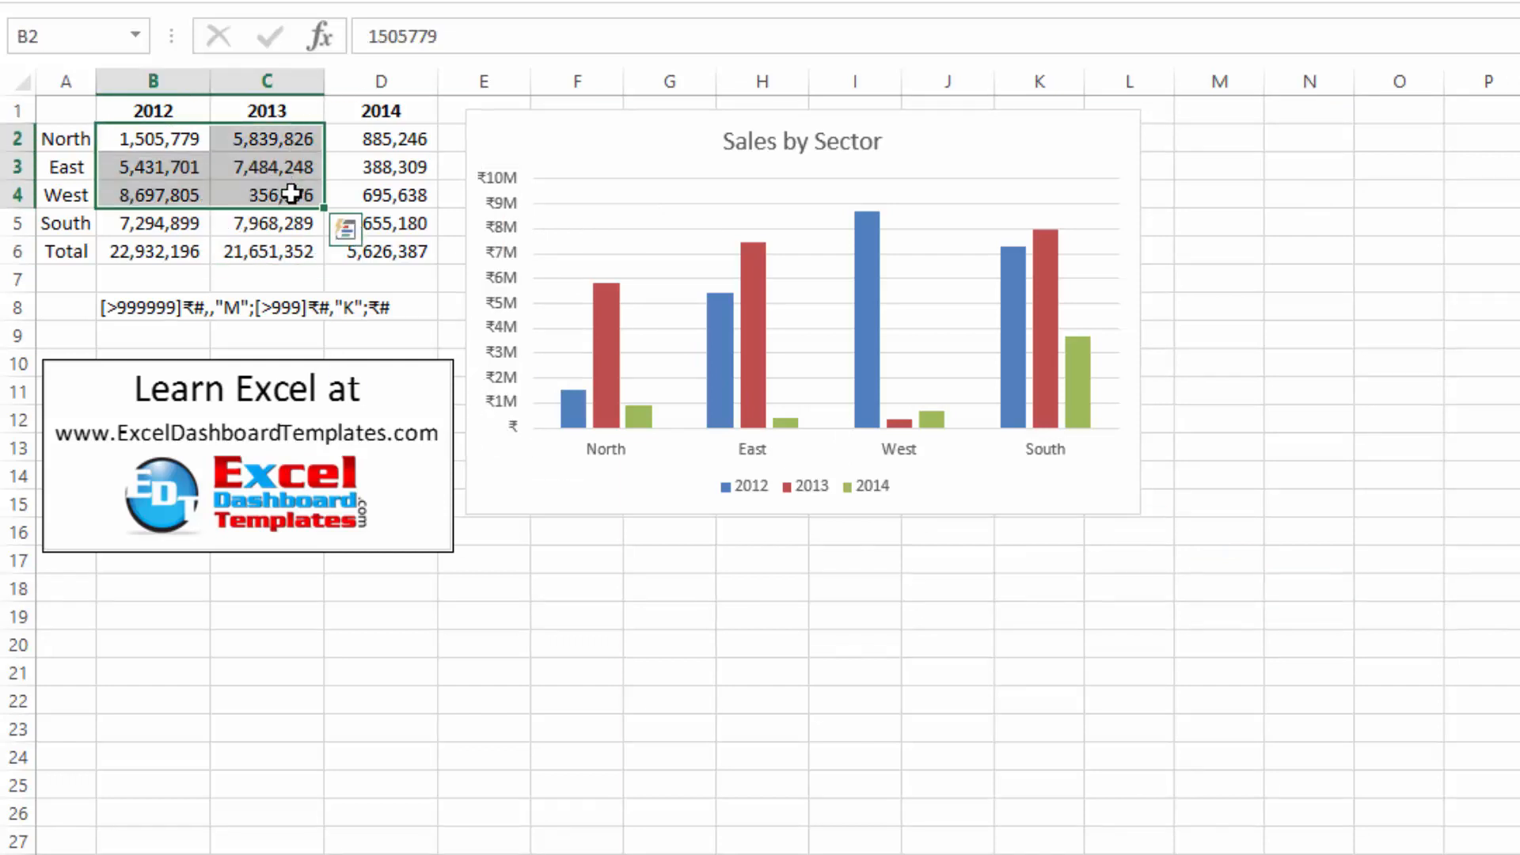
pyautogui.write('20000')
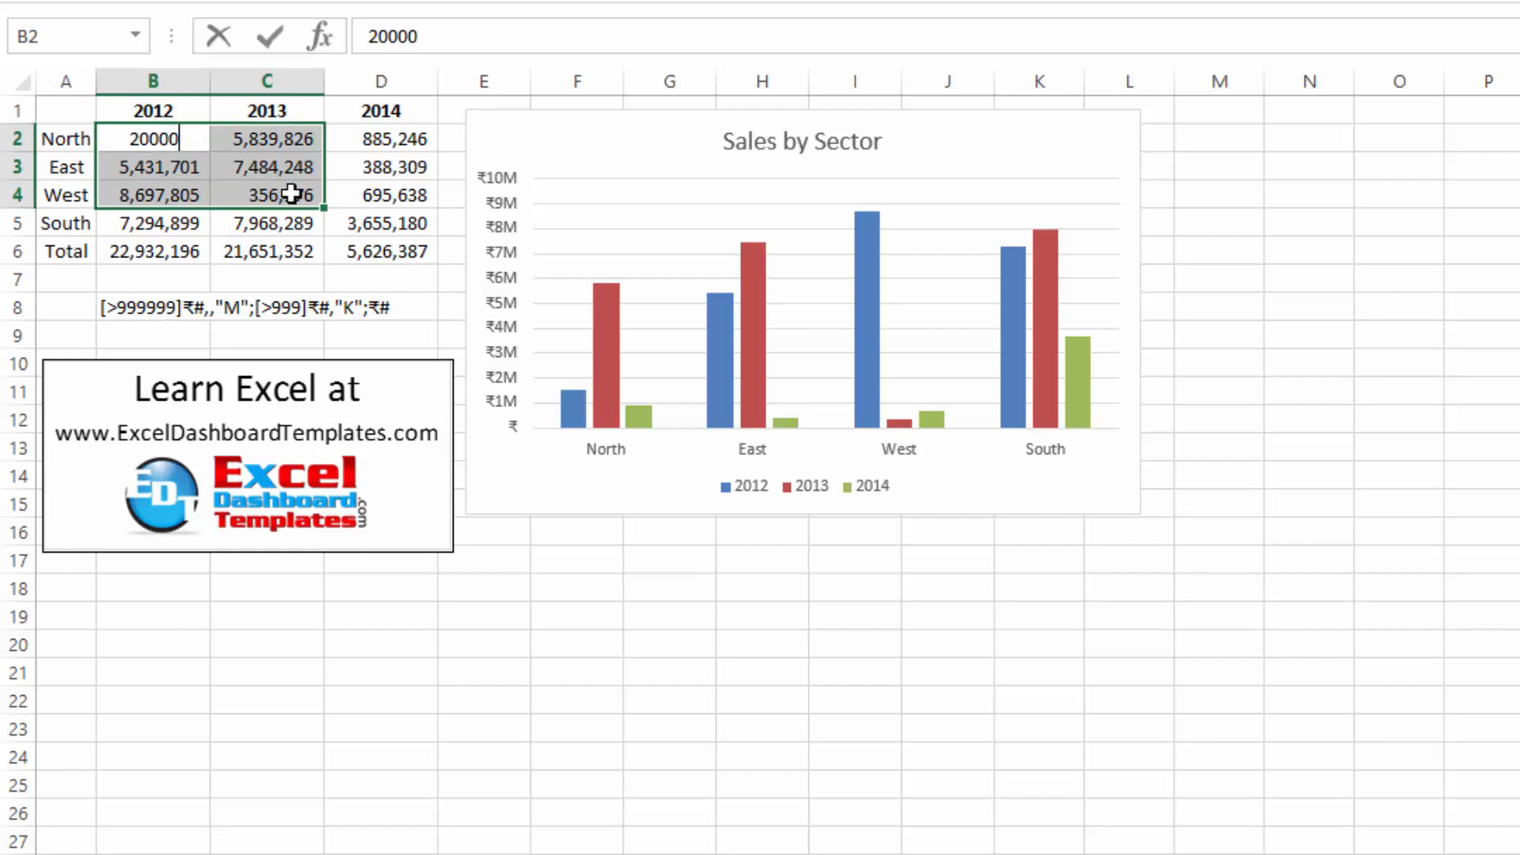
pyautogui.hotkey('ctrl', 'Return')
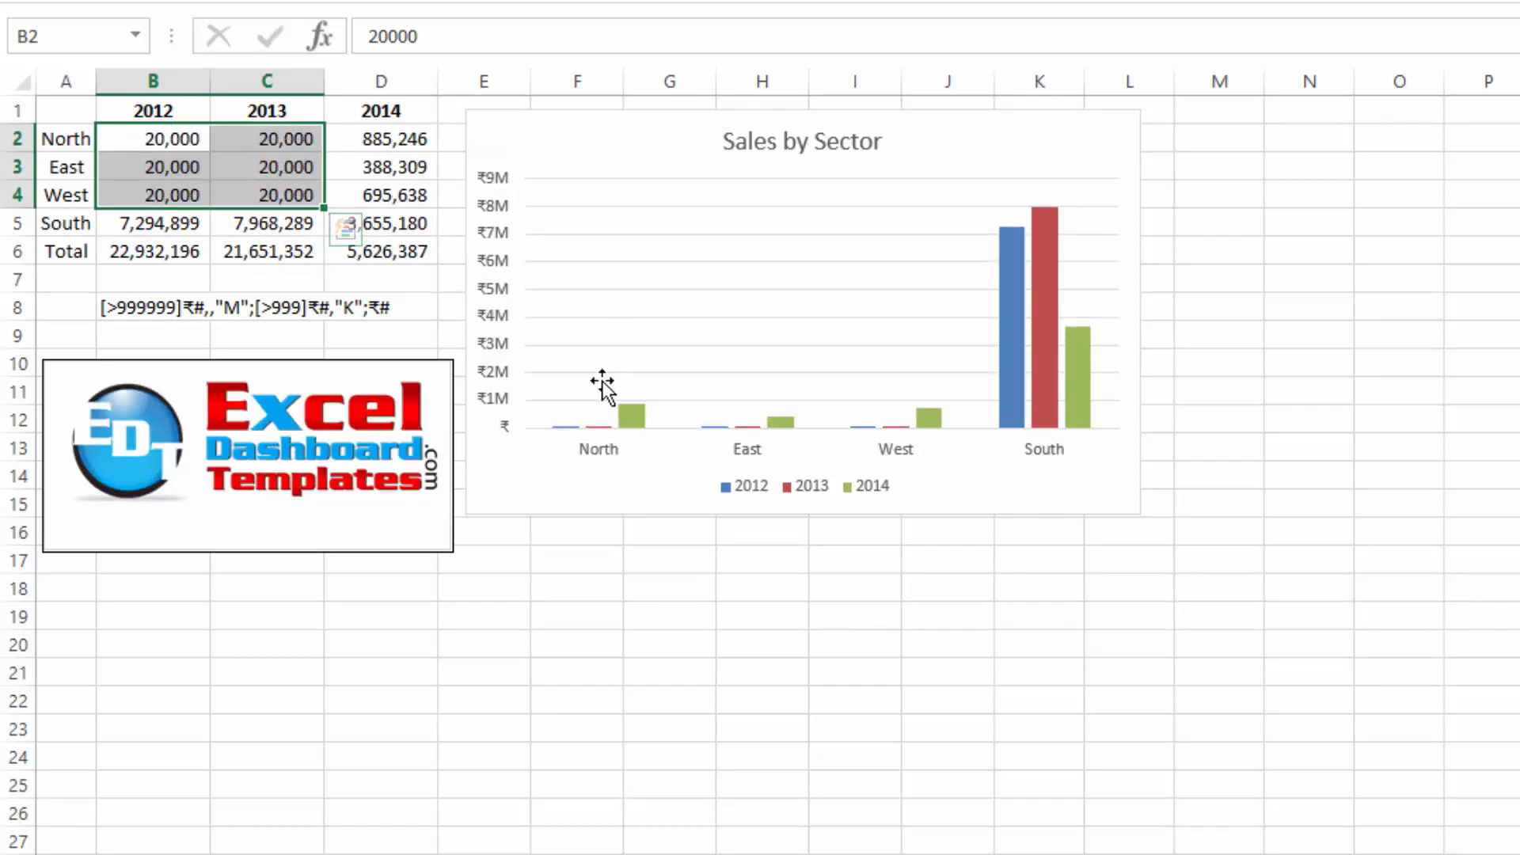
# Fill all sector values in B2:D5 with 20000 in a single entry.
pyautogui.click(378, 223)
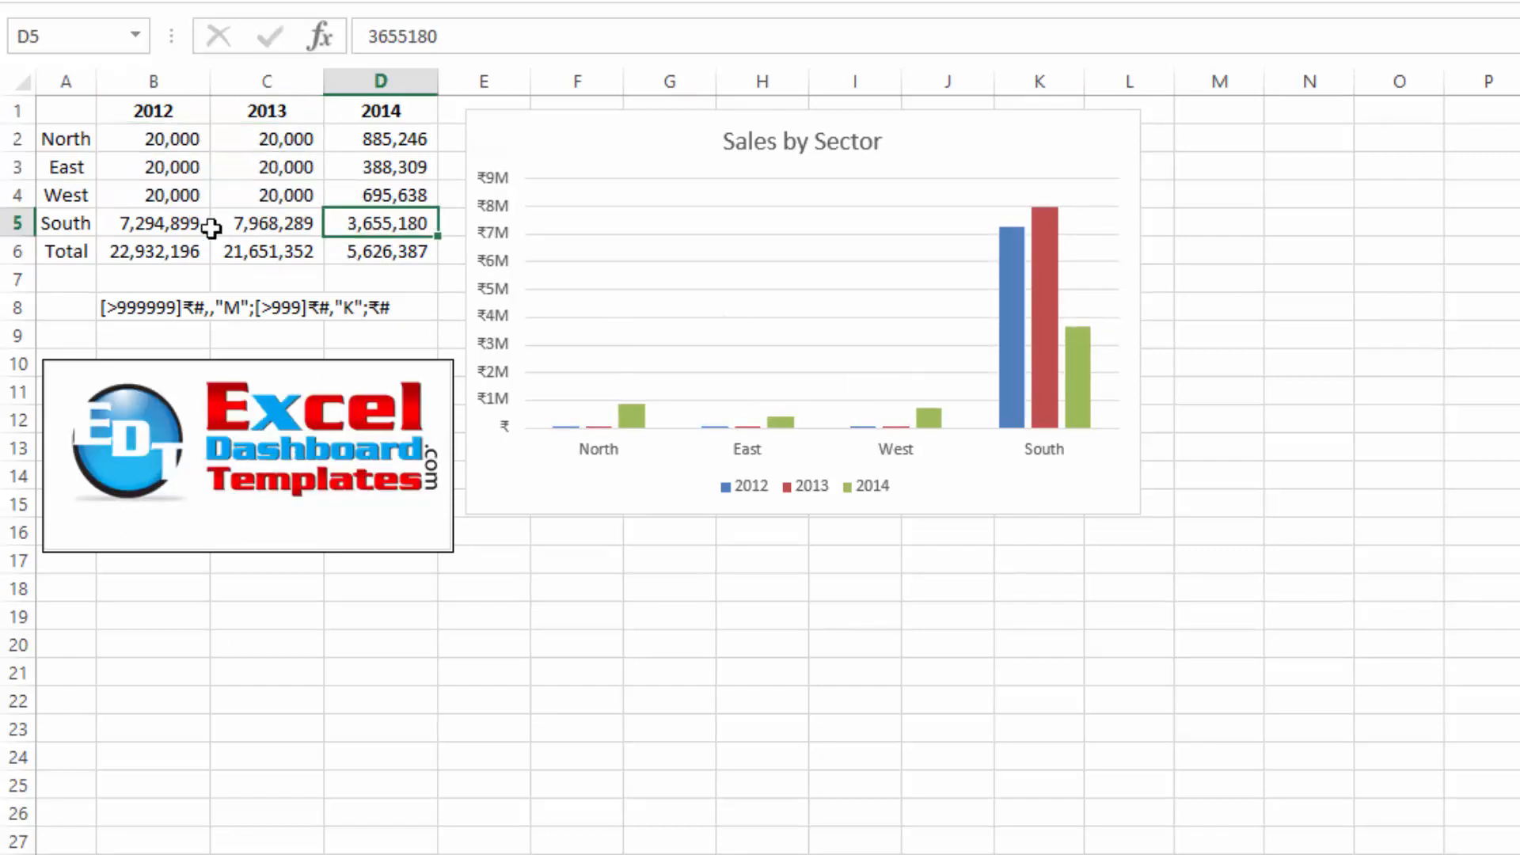
pyautogui.moveTo(166, 223); pyautogui.dragTo(383, 145)
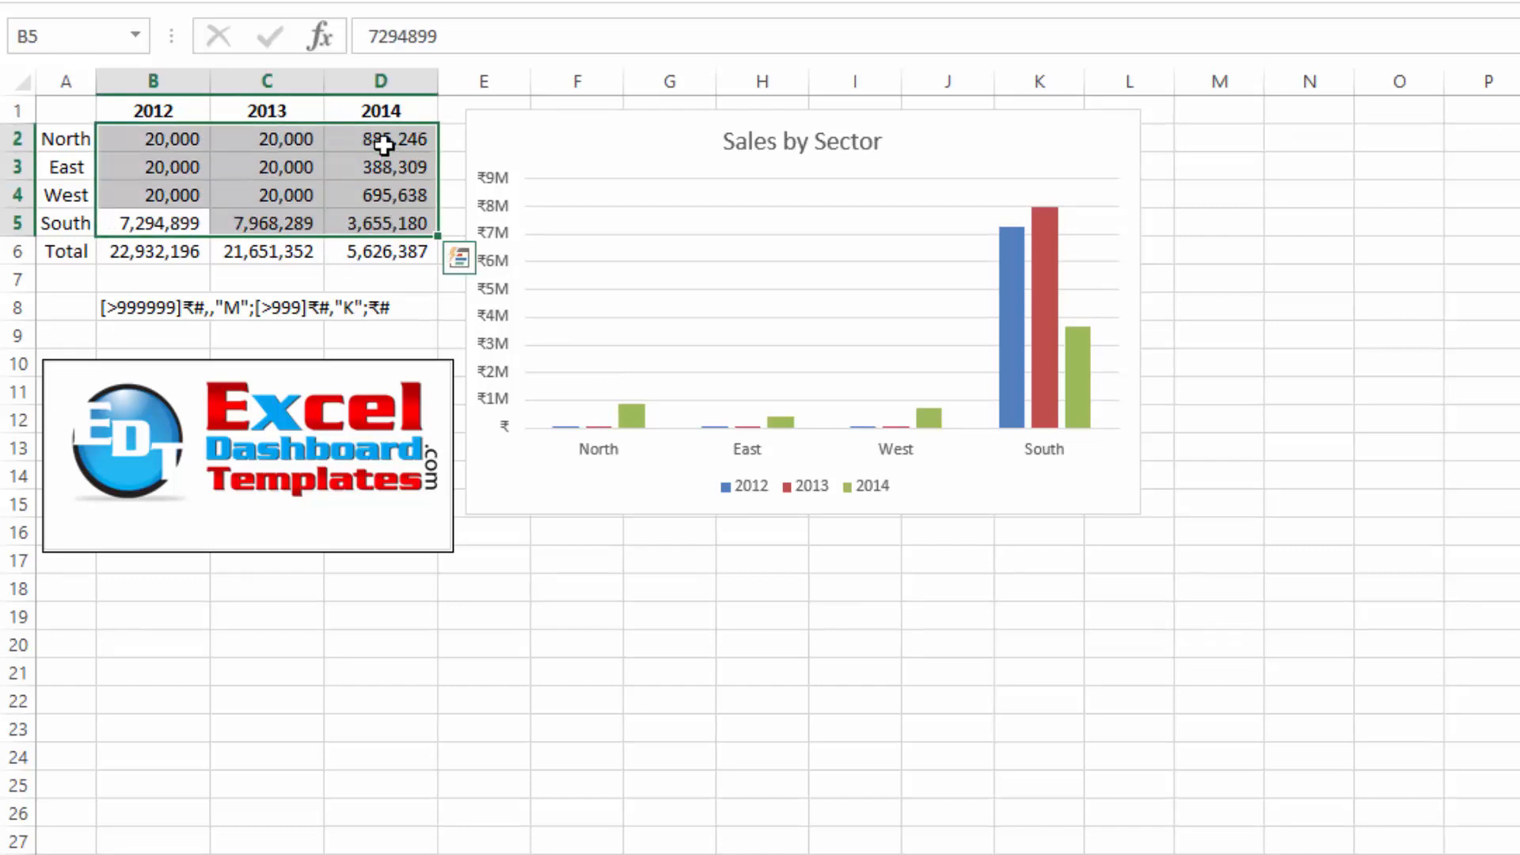
pyautogui.press('F2')
pyautogui.press('BackSpace')
pyautogui.press('BackSpace')
pyautogui.press('BackSpace')
pyautogui.press('BackSpace')
pyautogui.press('BackSpace')
pyautogui.press('BackSpace')
pyautogui.press('BackSpace')
pyautogui.write('20000')
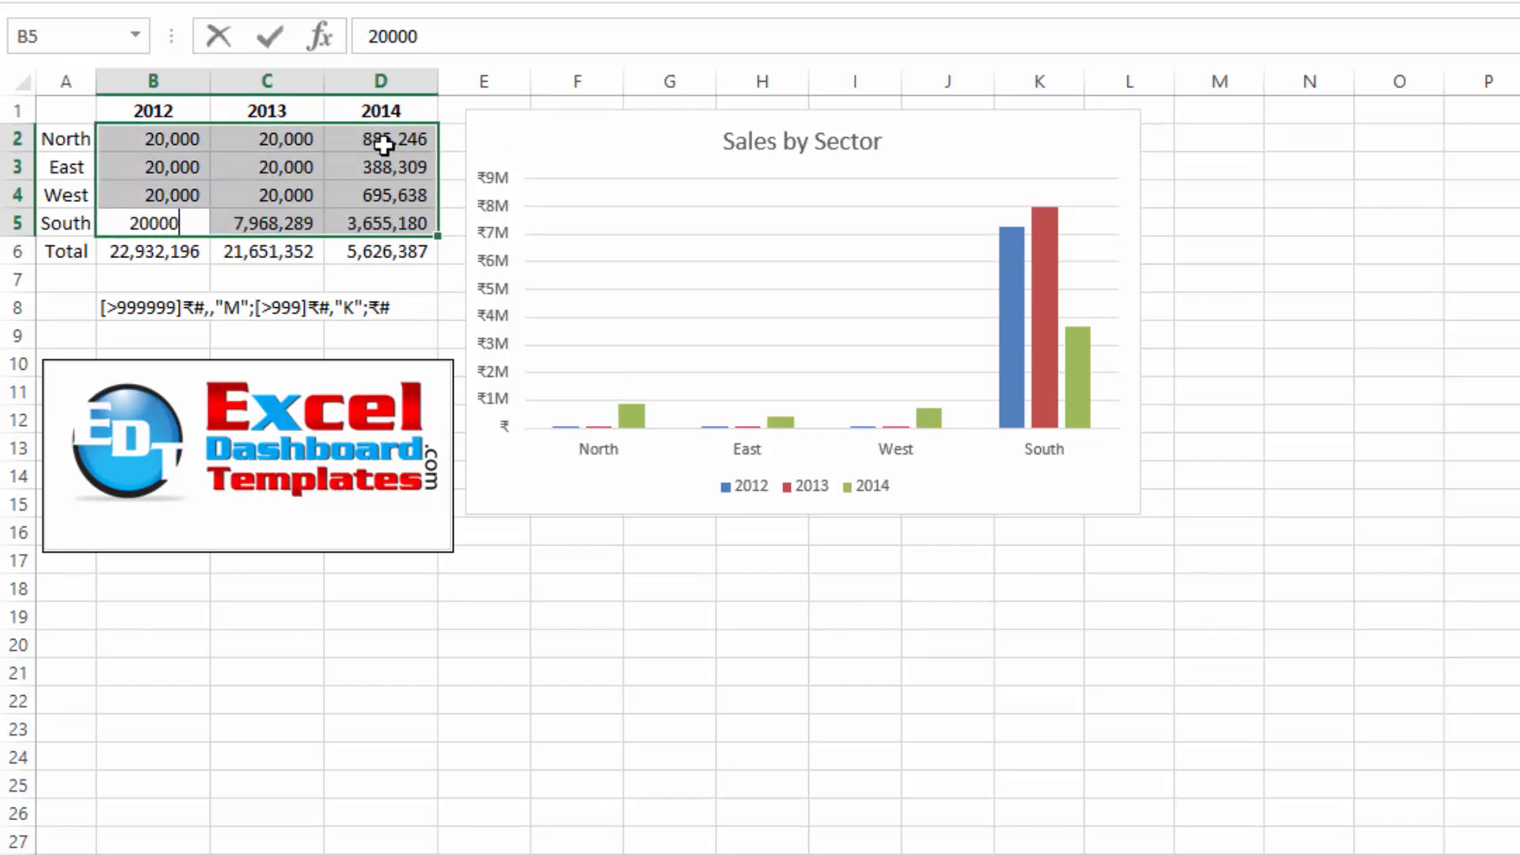
# Change East's 2012 value in cell B3 to 200,000.
pyautogui.press('Up')
pyautogui.press('Up')
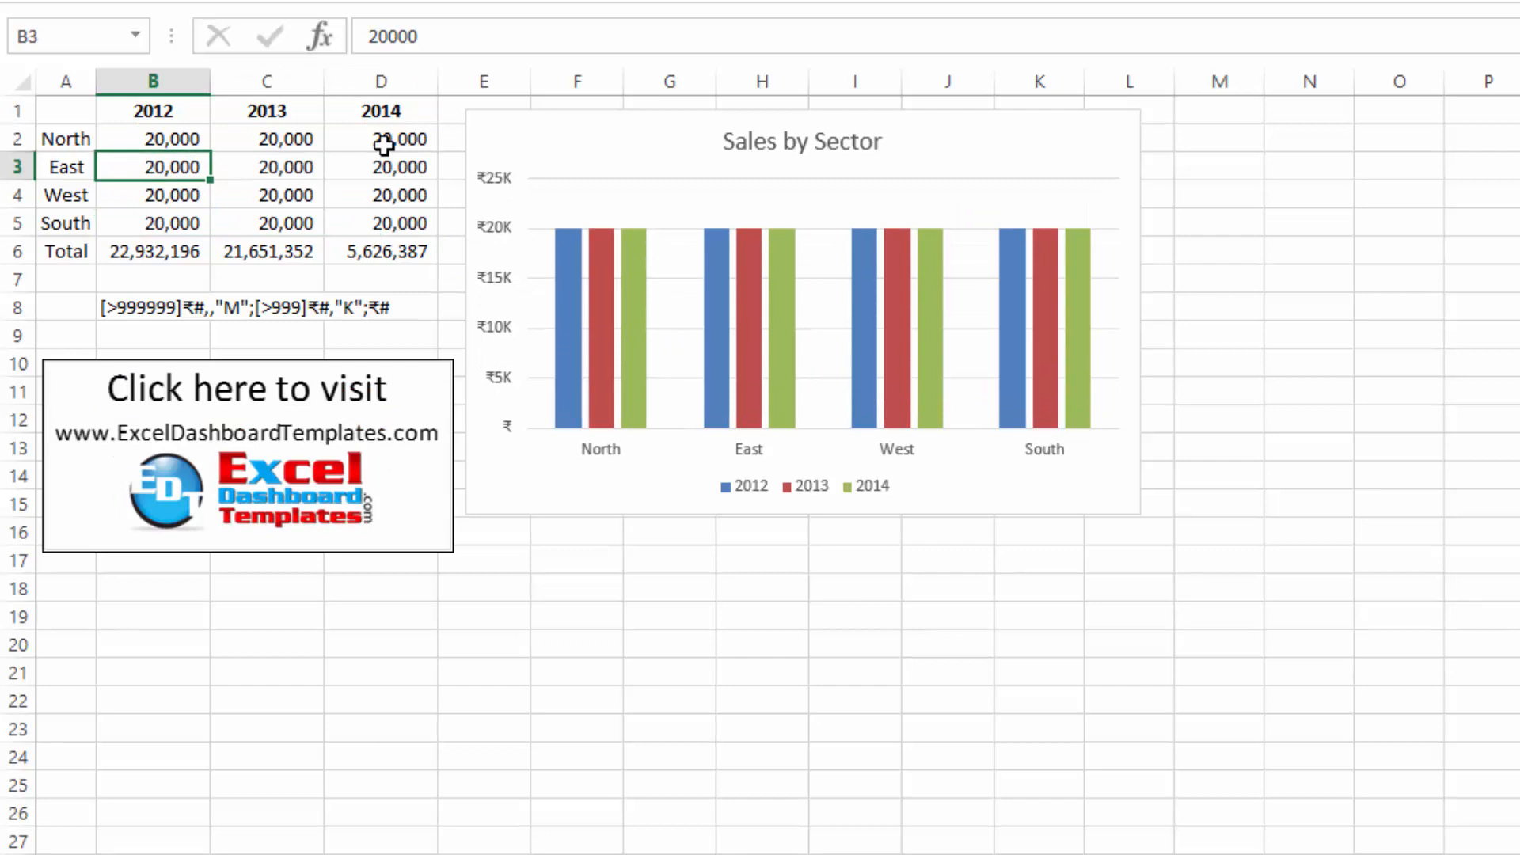
pyautogui.press('F2')
pyautogui.write('00')
pyautogui.press('Return')
# Change South's 2012 value in cell B5 to 2,000,000.
pyautogui.press('Down')
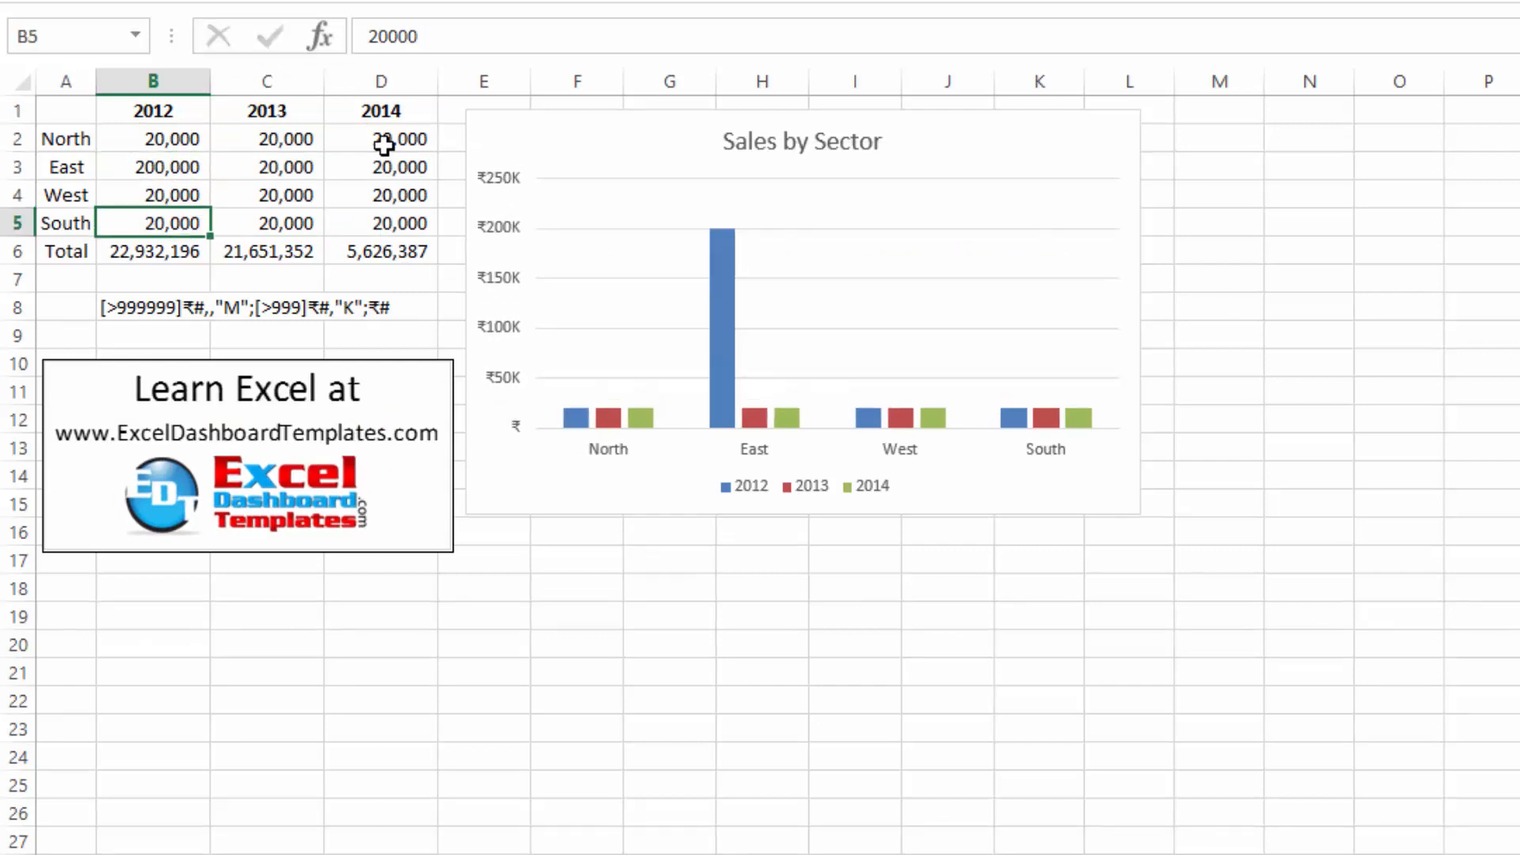
pyautogui.press('F2')
pyautogui.write('000')
pyautogui.press('Return')
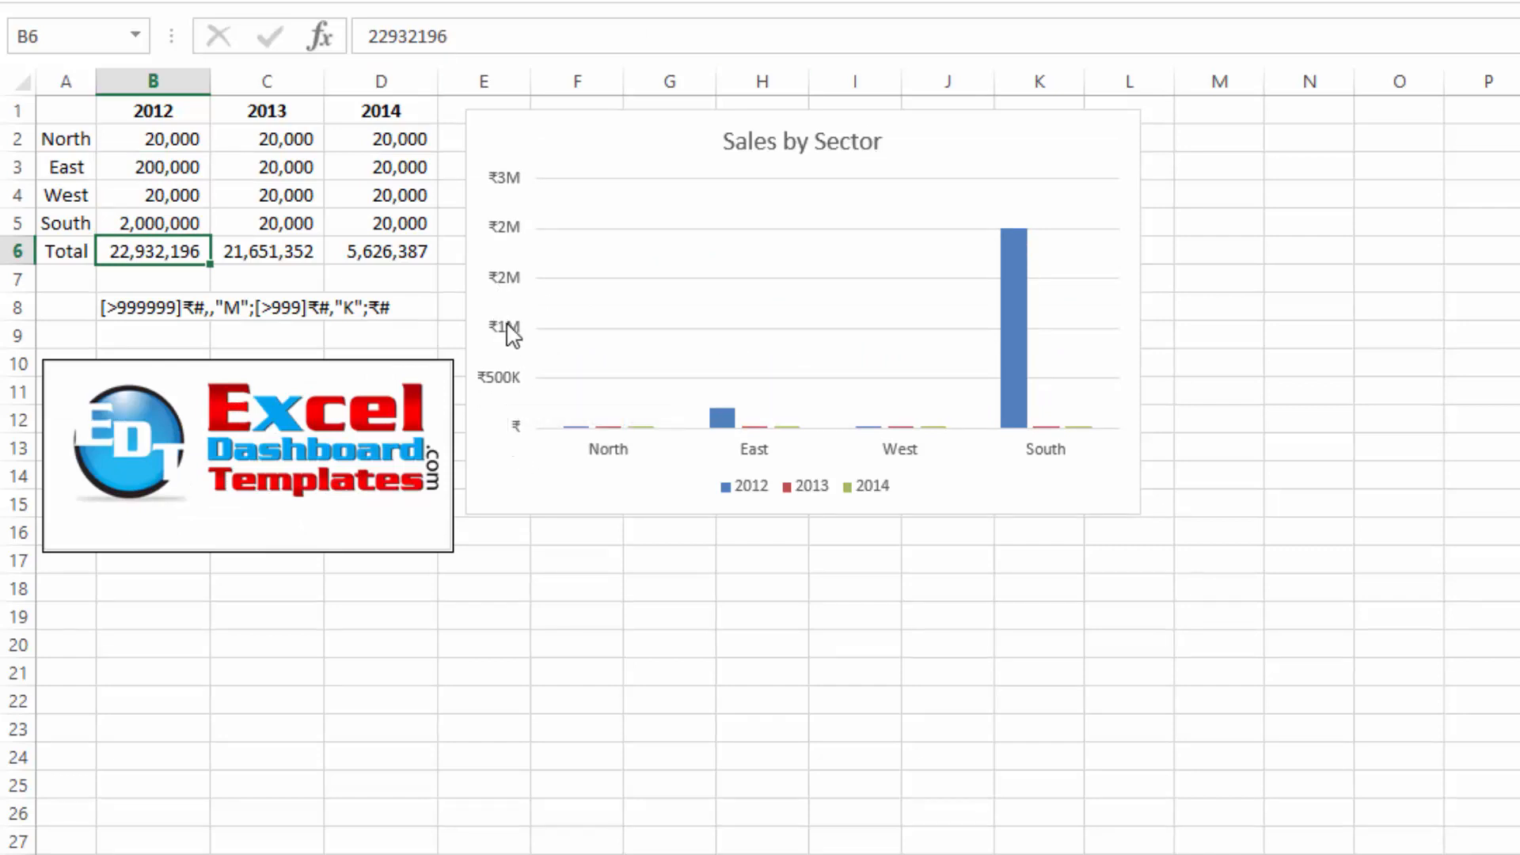
# Open the symbol dialog for cell F18 and look through the characters of the Wingdings 3 font.
pyautogui.click(564, 588)
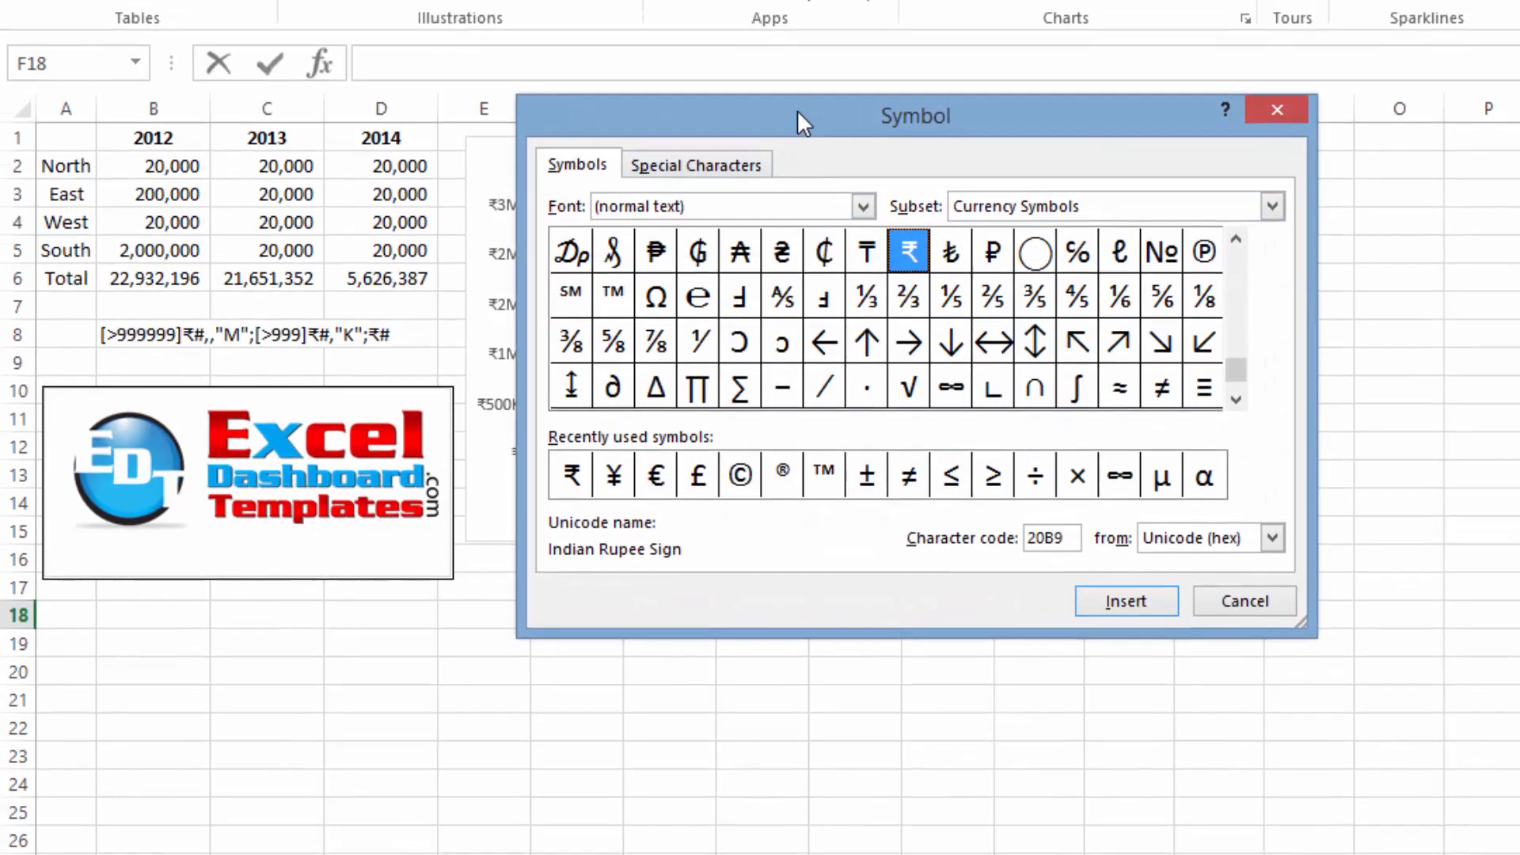
pyautogui.moveTo(796, 112); pyautogui.dragTo(632, 47)
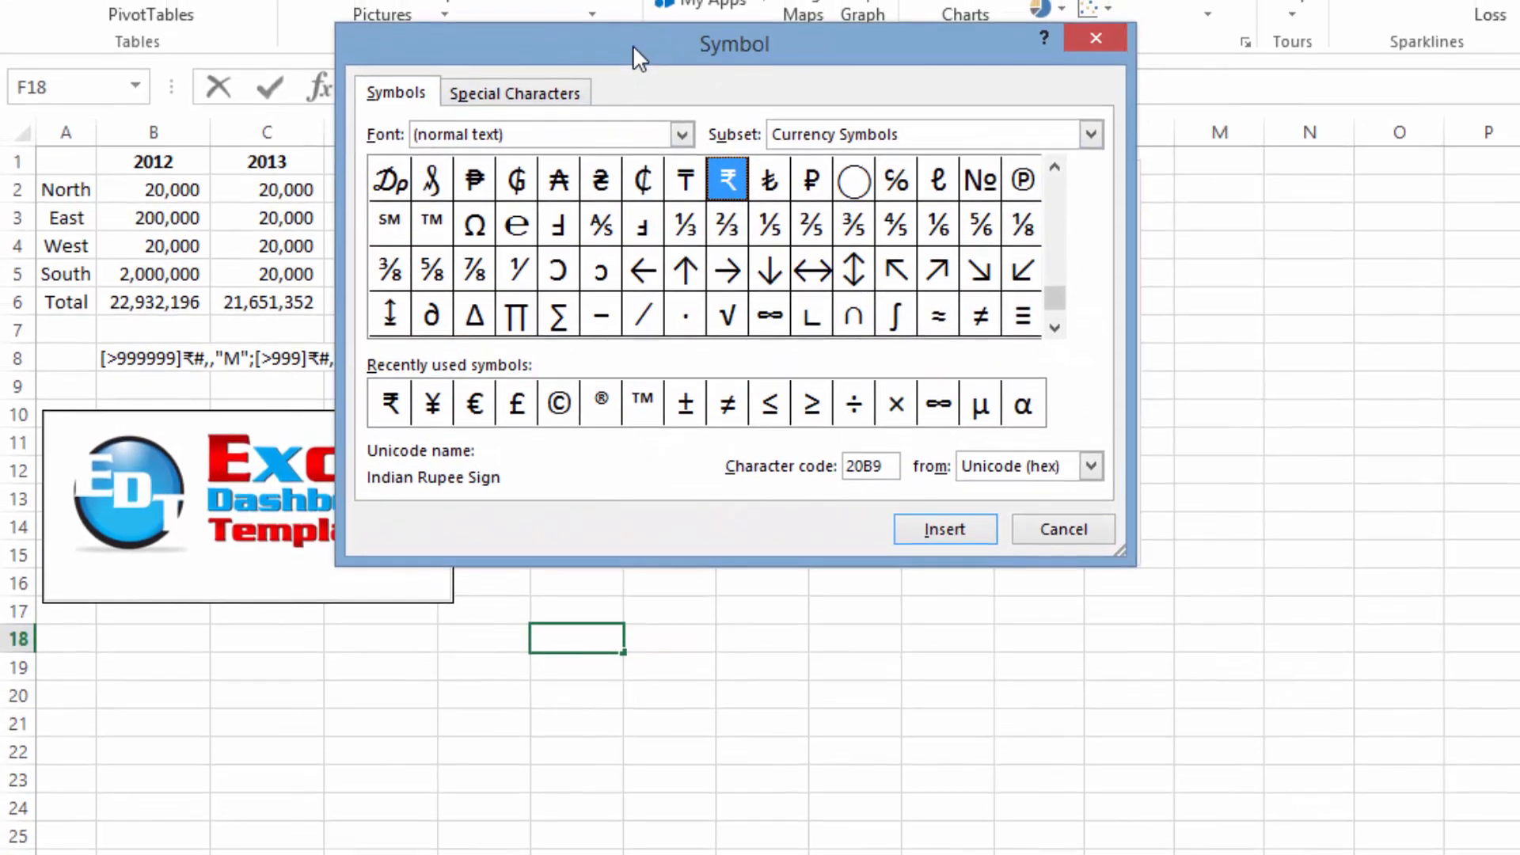
pyautogui.click(683, 136)
pyautogui.moveTo(683, 182); pyautogui.dragTo(684, 243)
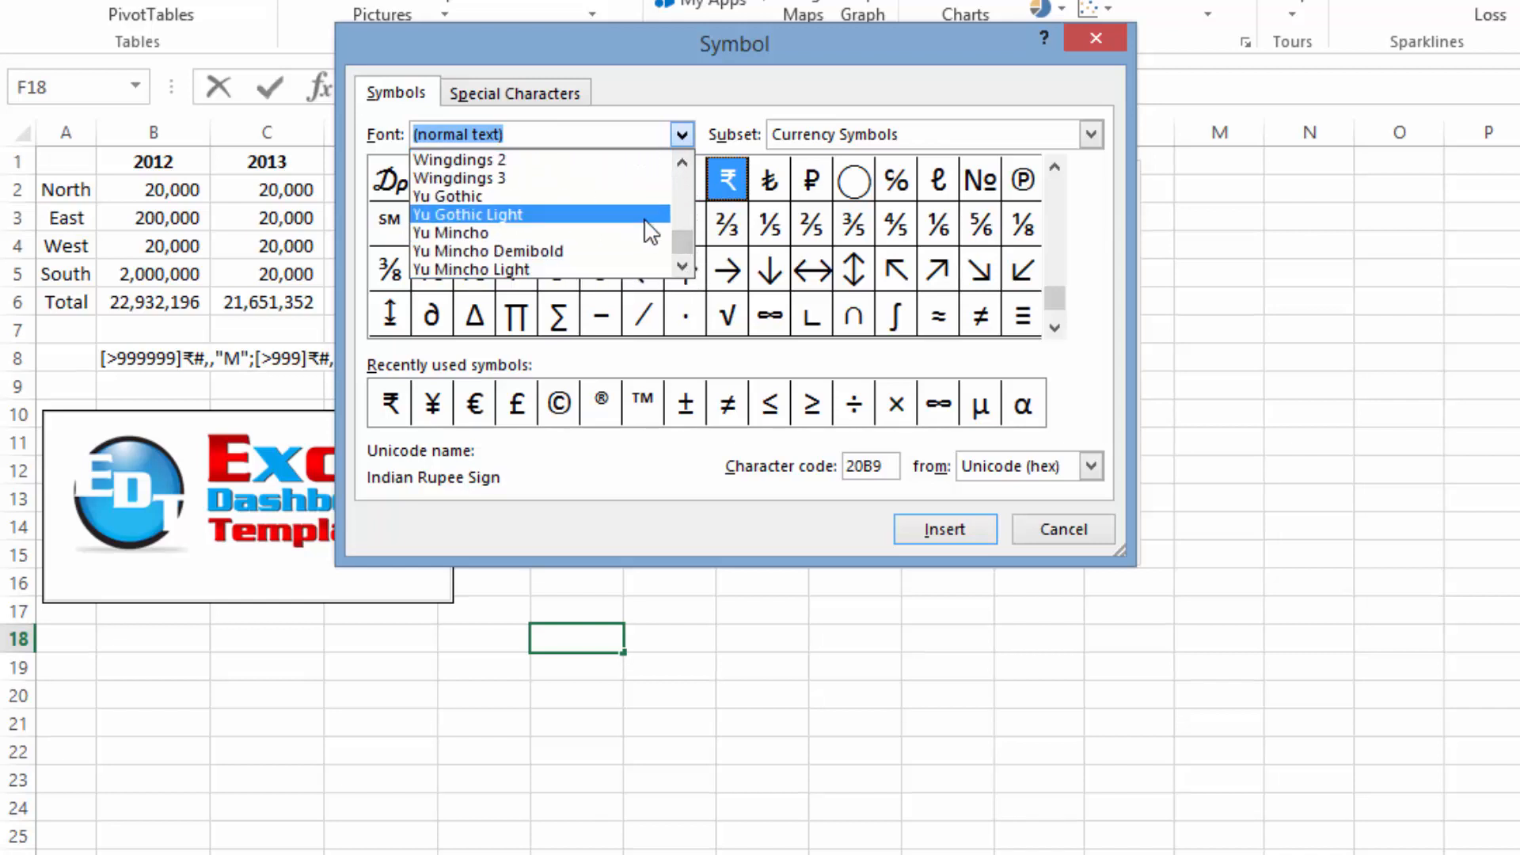
pyautogui.click(682, 163)
pyautogui.click(682, 163)
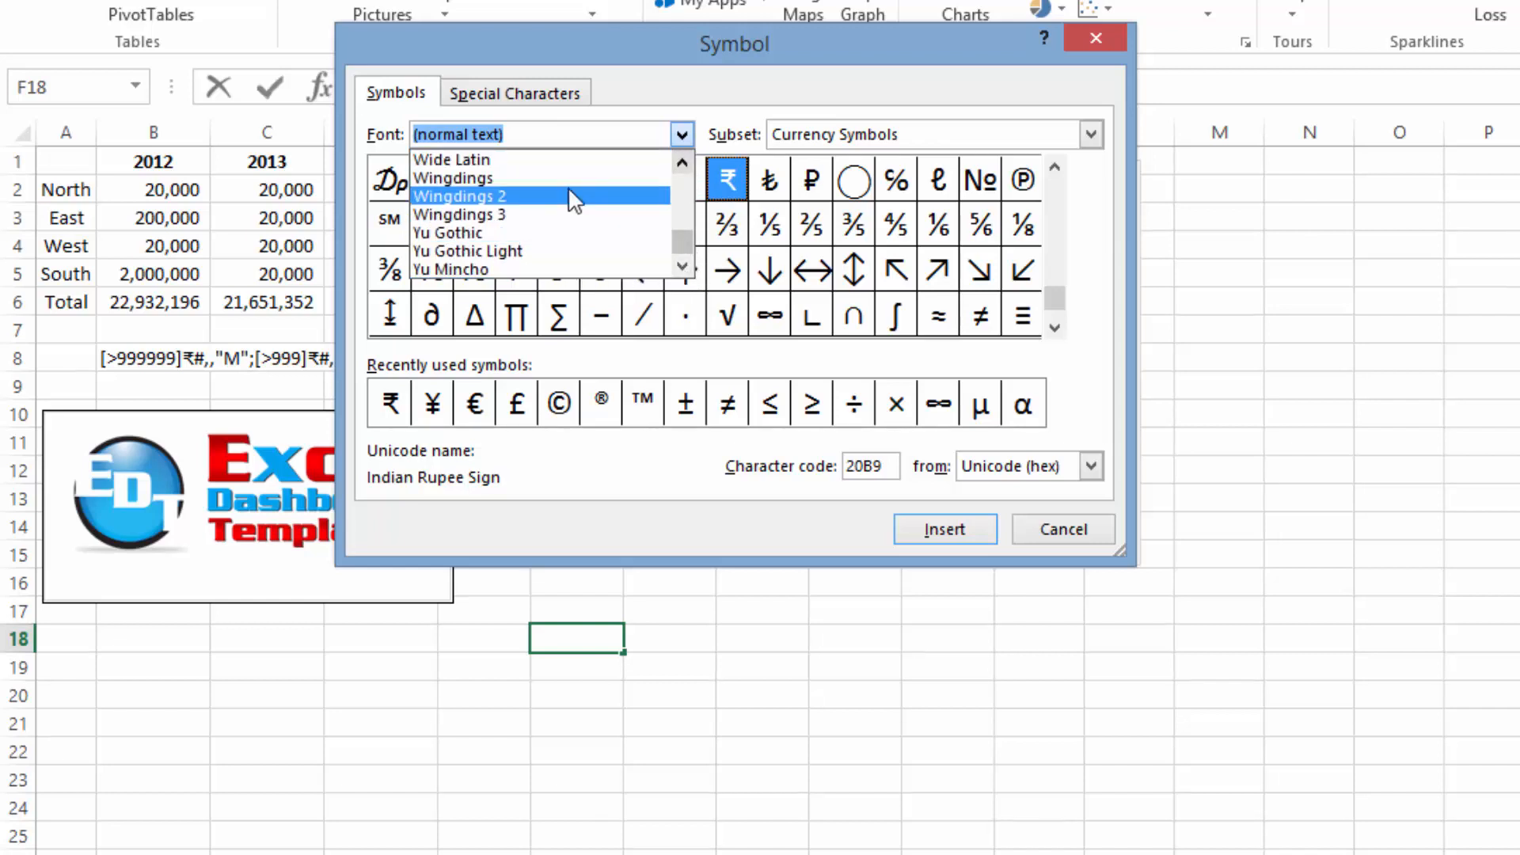
pyautogui.click(537, 214)
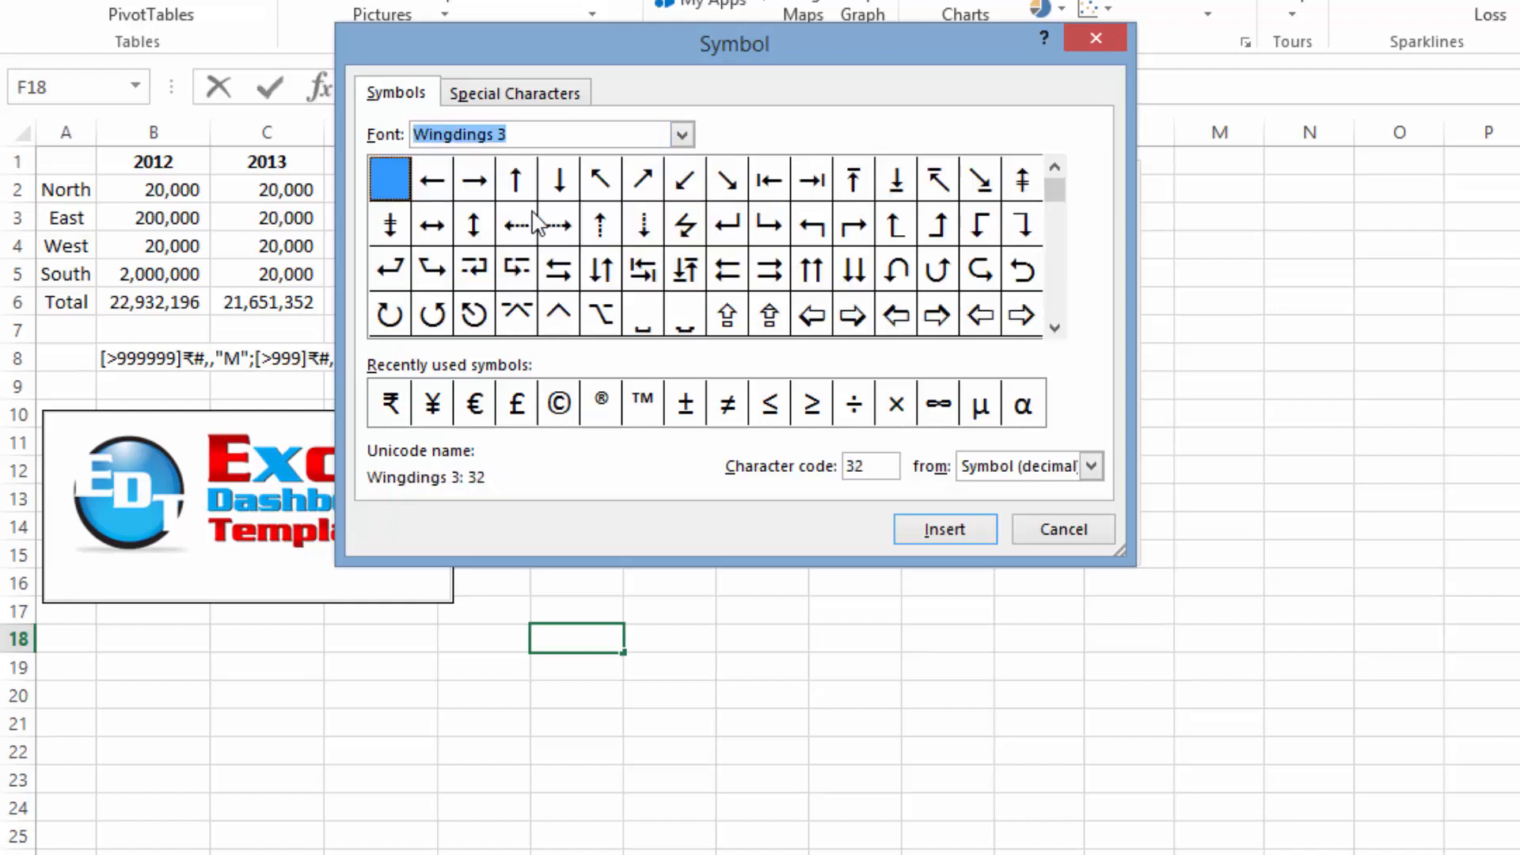
pyautogui.click(1058, 310)
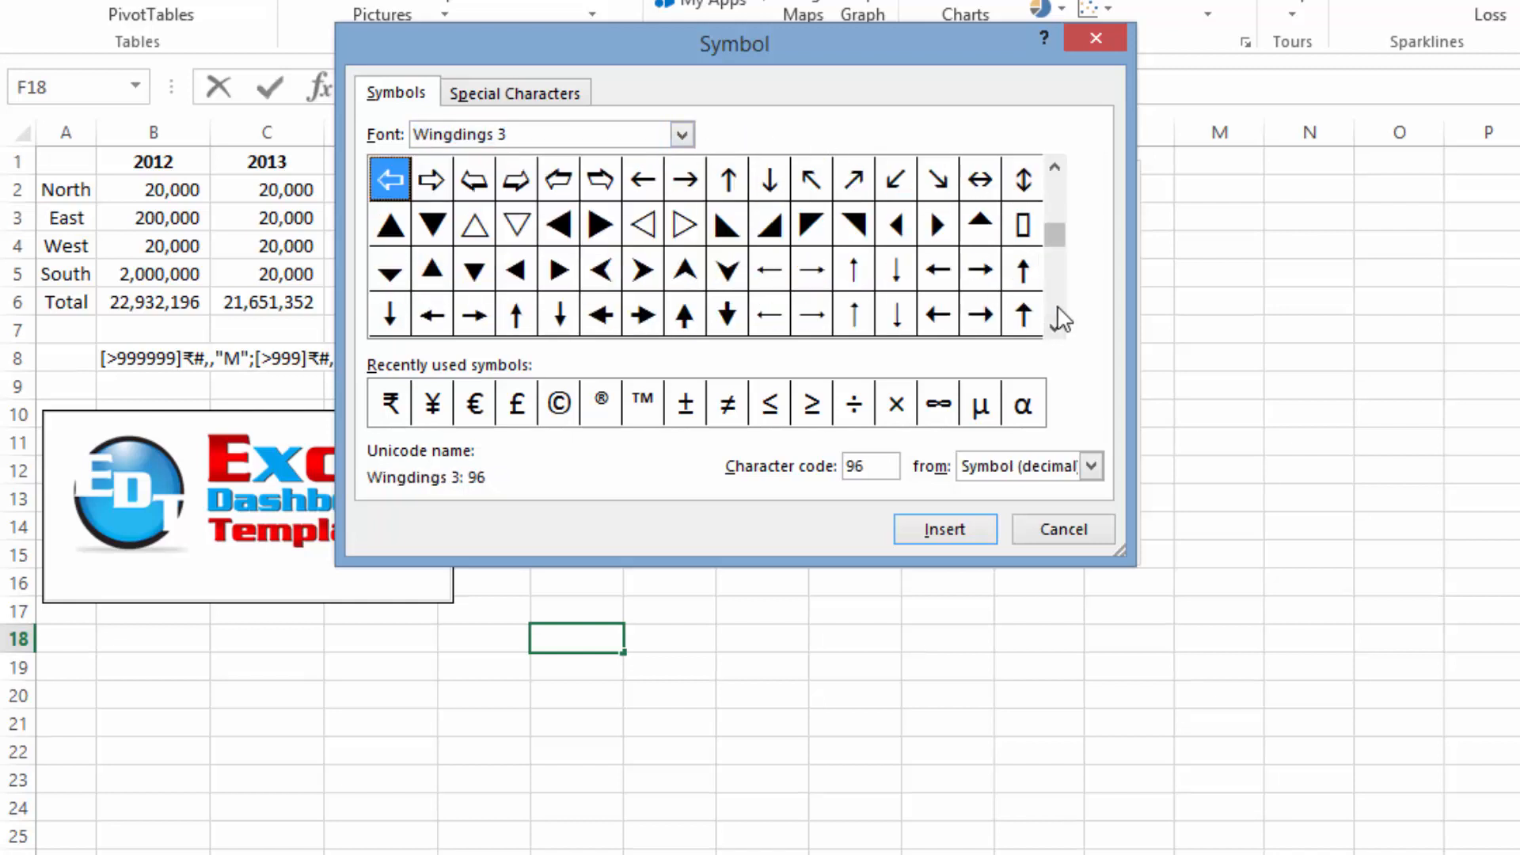
pyautogui.click(1059, 311)
pyautogui.click(1058, 310)
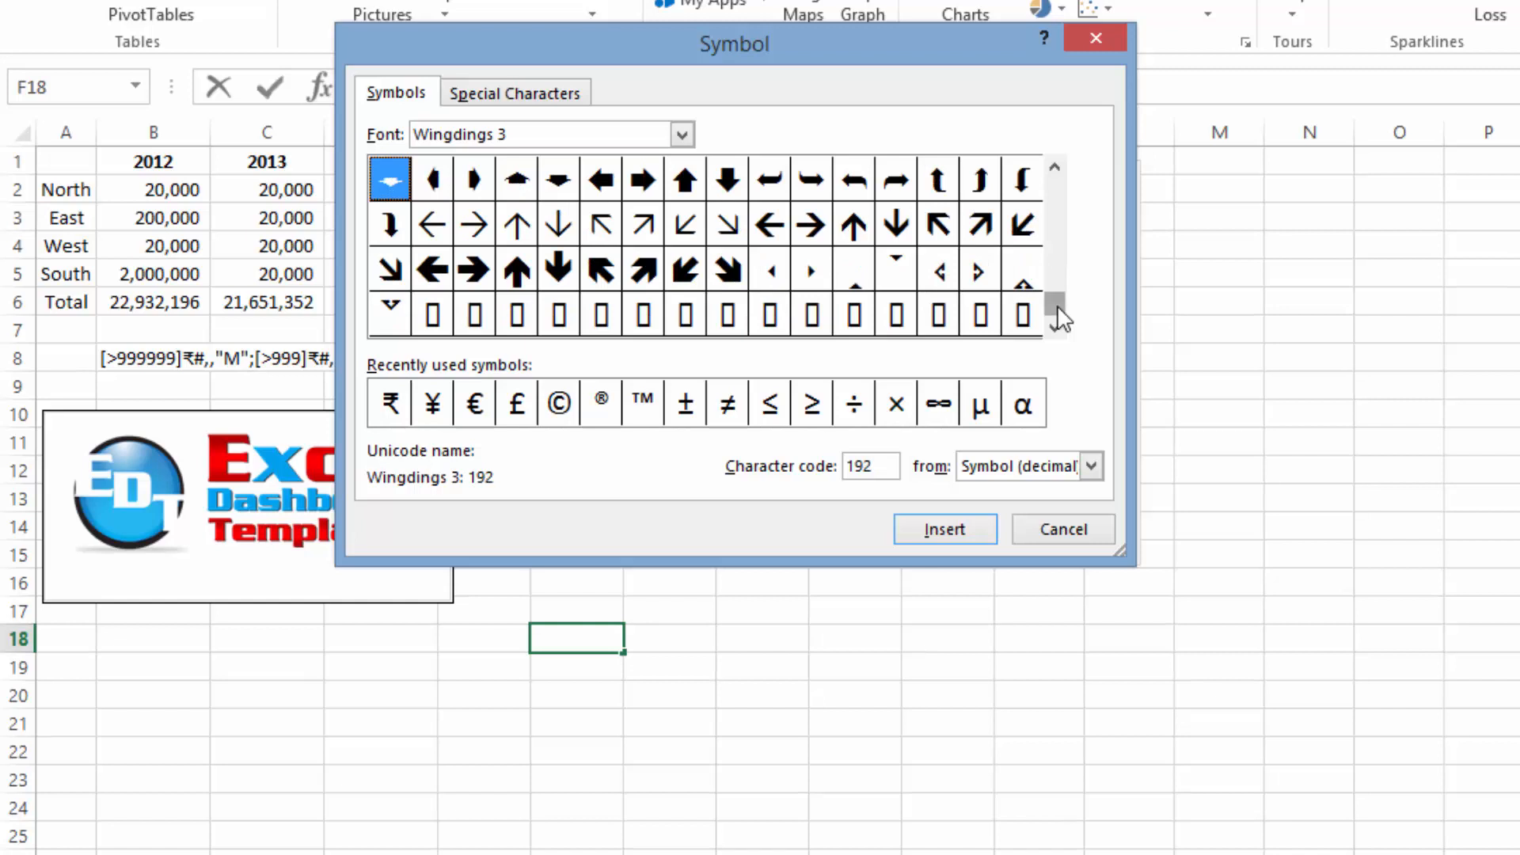
pyautogui.click(1053, 276)
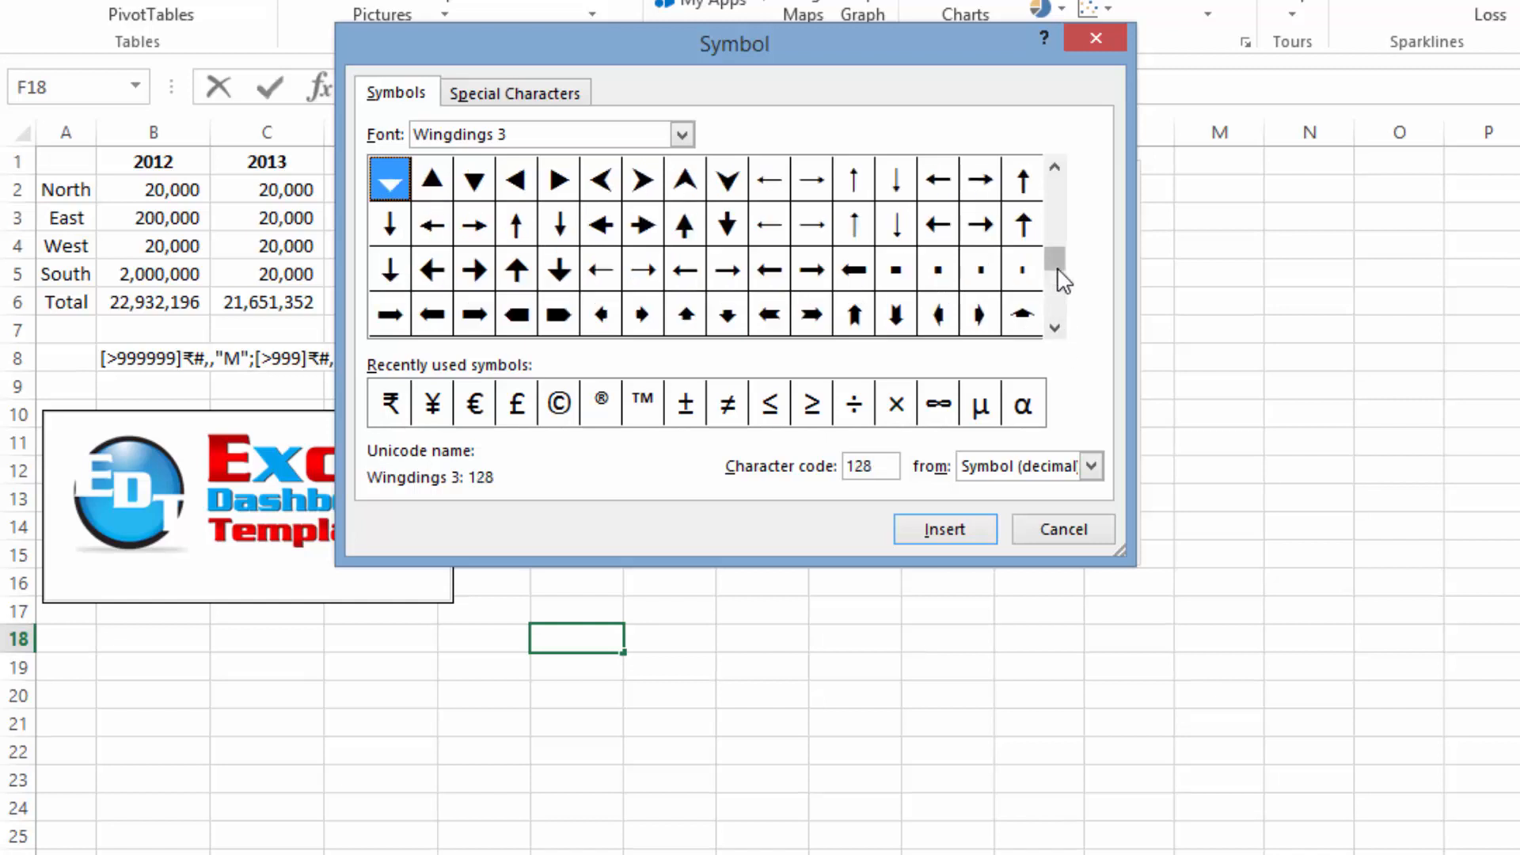
pyautogui.click(1062, 204)
# Look through the Wingdings 2 characters in the symbol dialog, and bring up those of the Wingdings font.
pyautogui.click(681, 135)
pyautogui.click(653, 196)
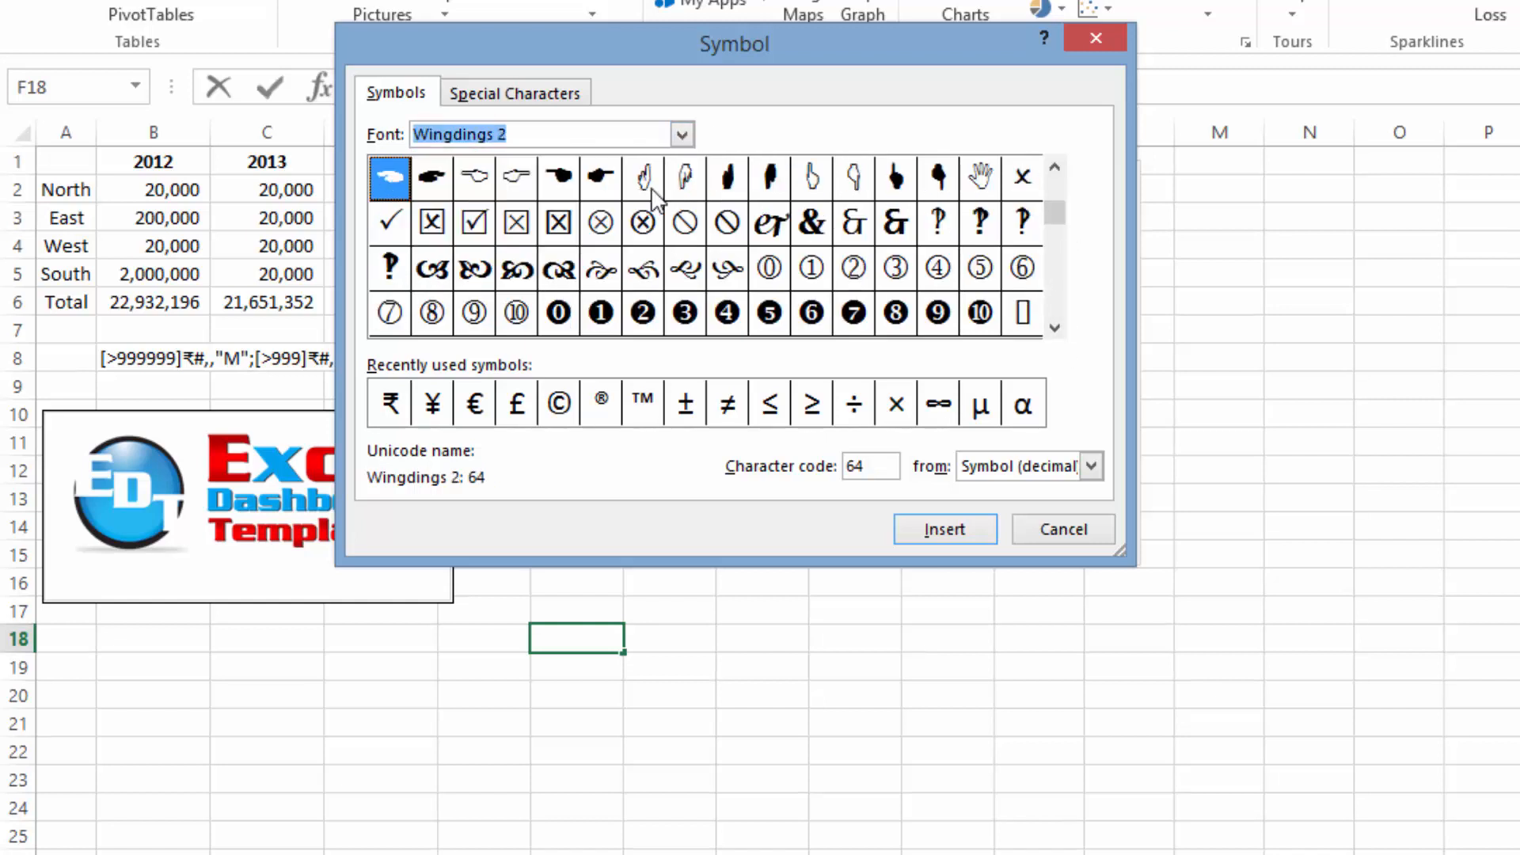
pyautogui.click(1056, 277)
pyautogui.click(1063, 238)
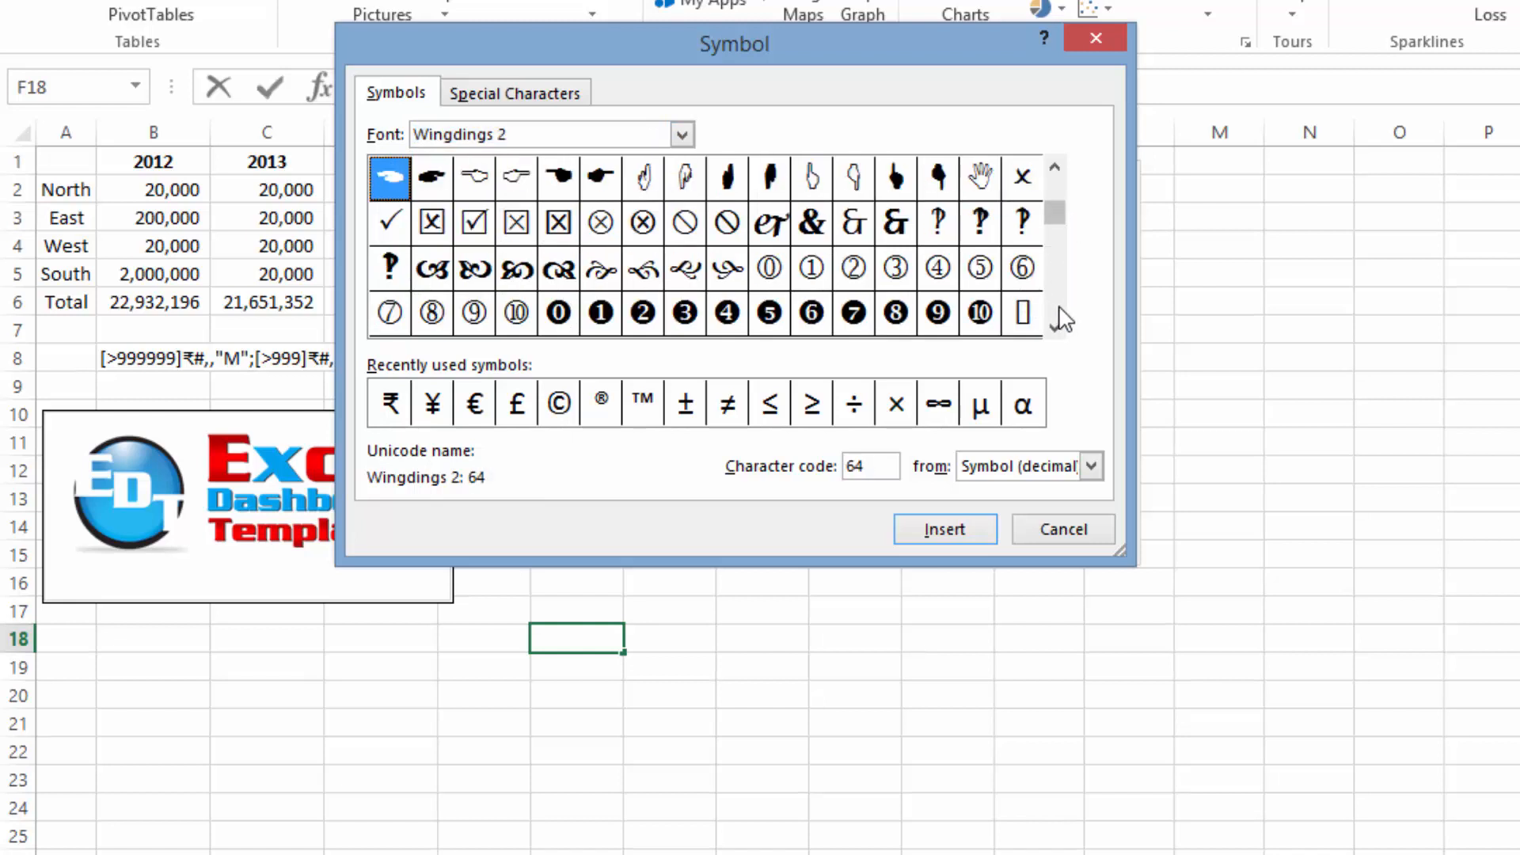
pyautogui.click(1061, 312)
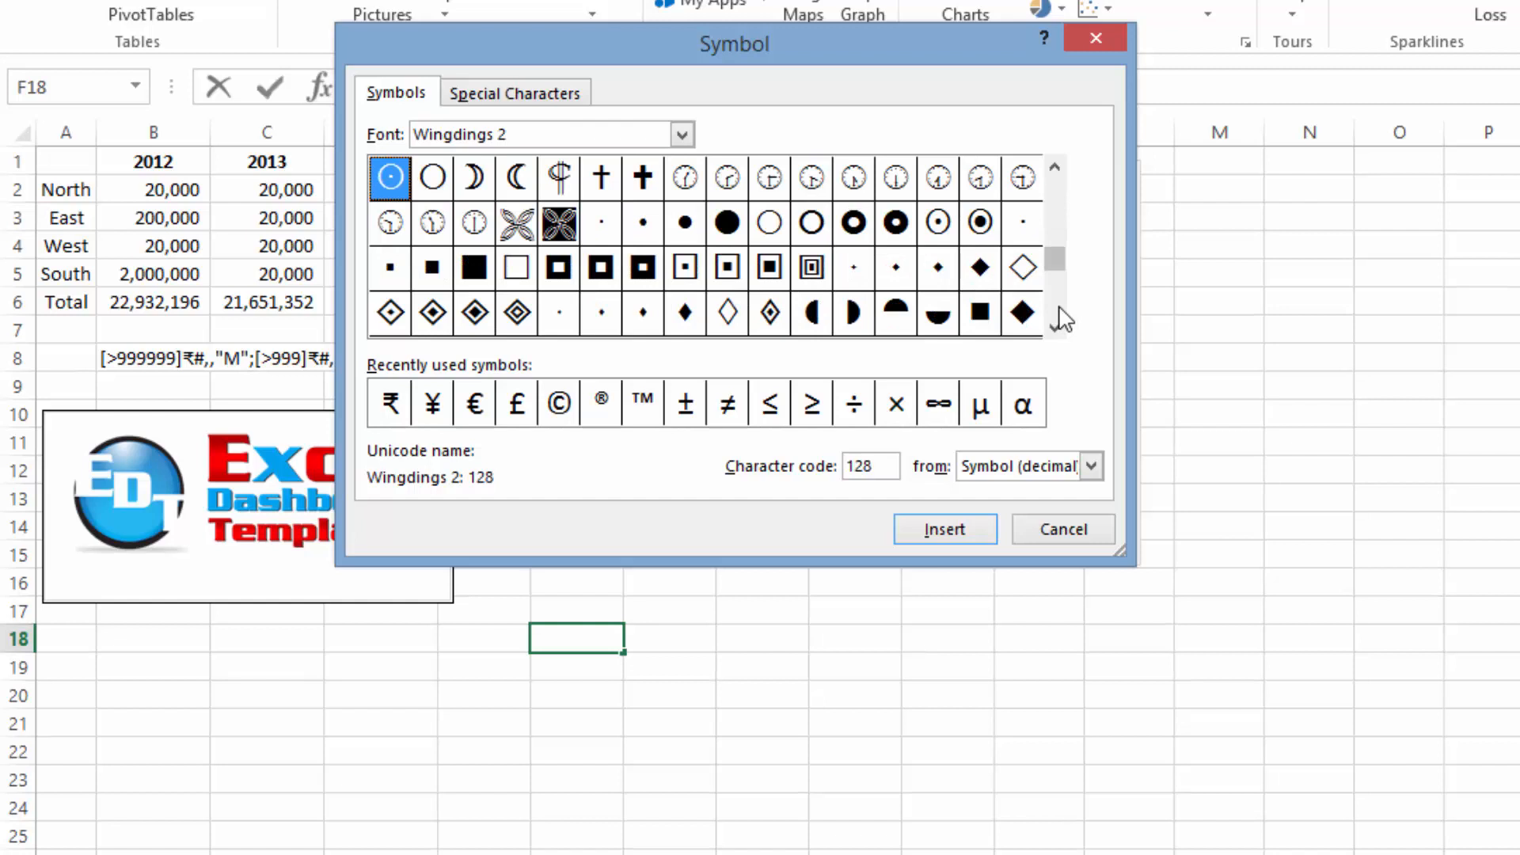
pyautogui.click(1063, 317)
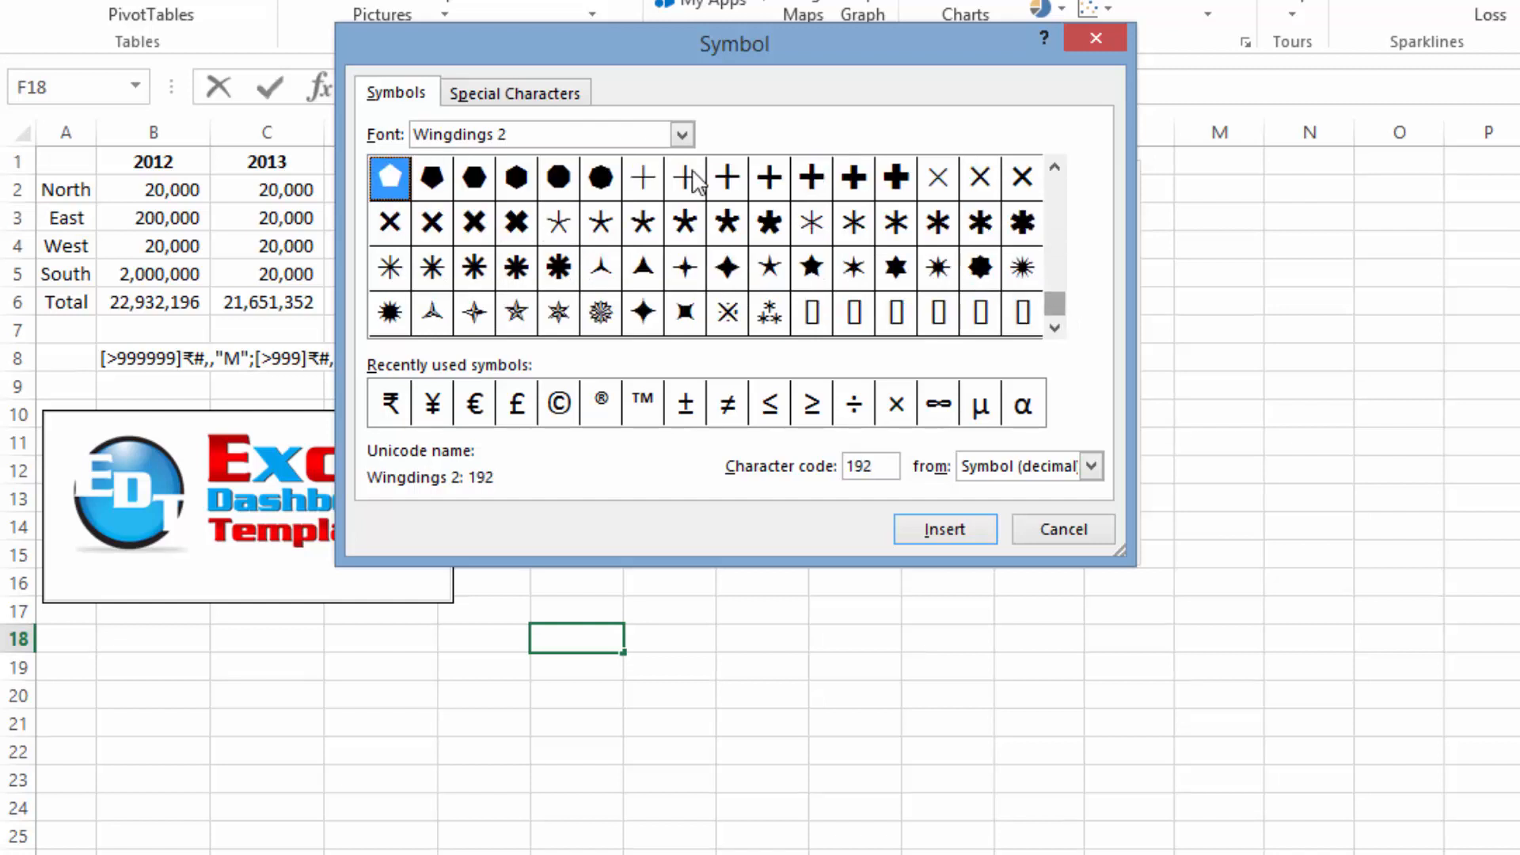
pyautogui.click(681, 134)
pyautogui.click(622, 180)
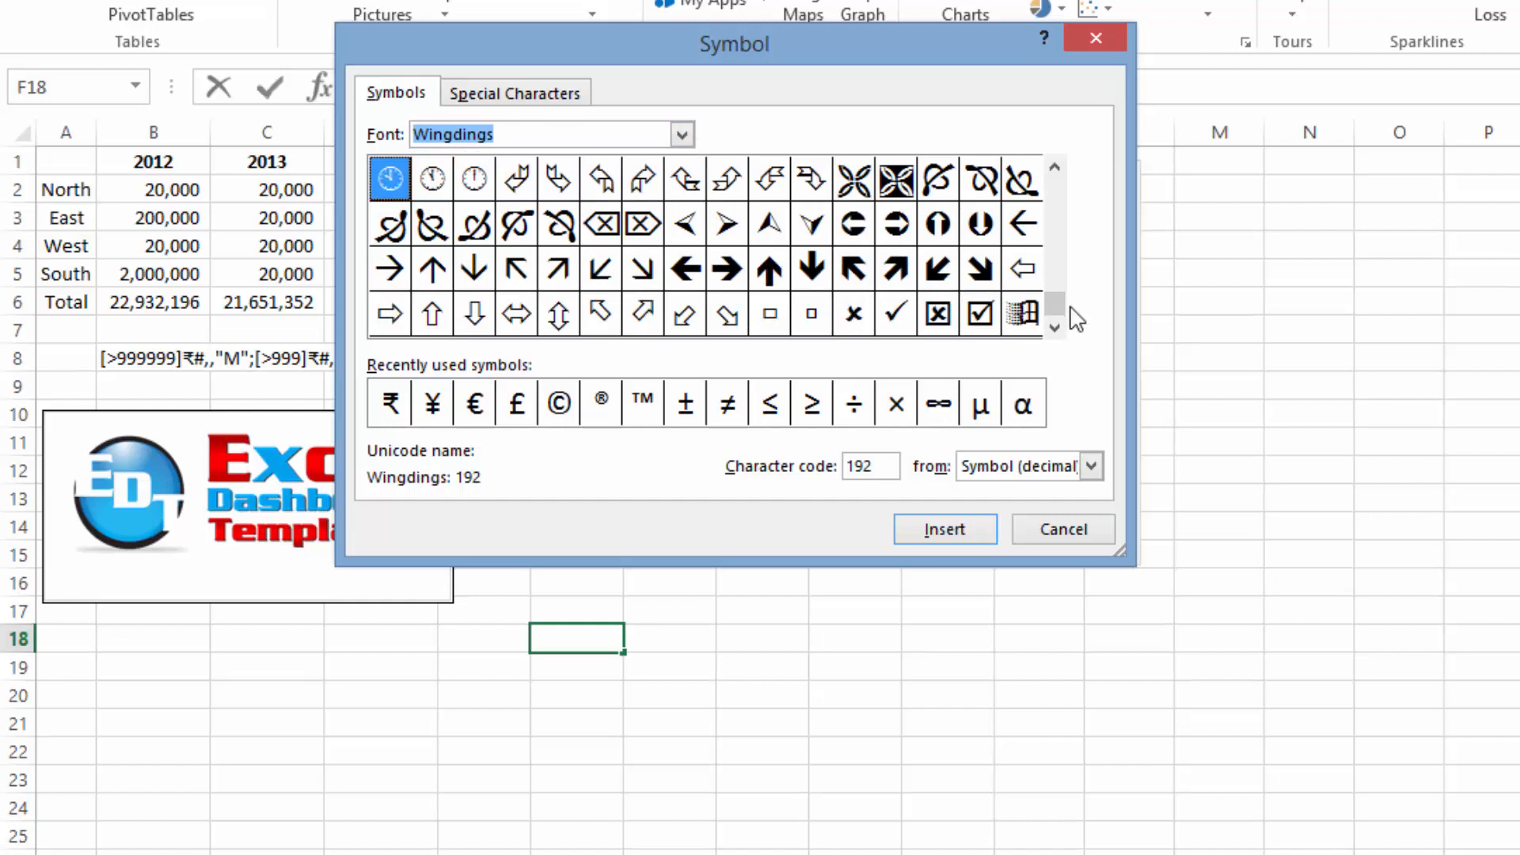
# Look back through the Wingdings characters to the beginning of the set and select the snowflake character.
pyautogui.click(1061, 252)
pyautogui.click(1065, 204)
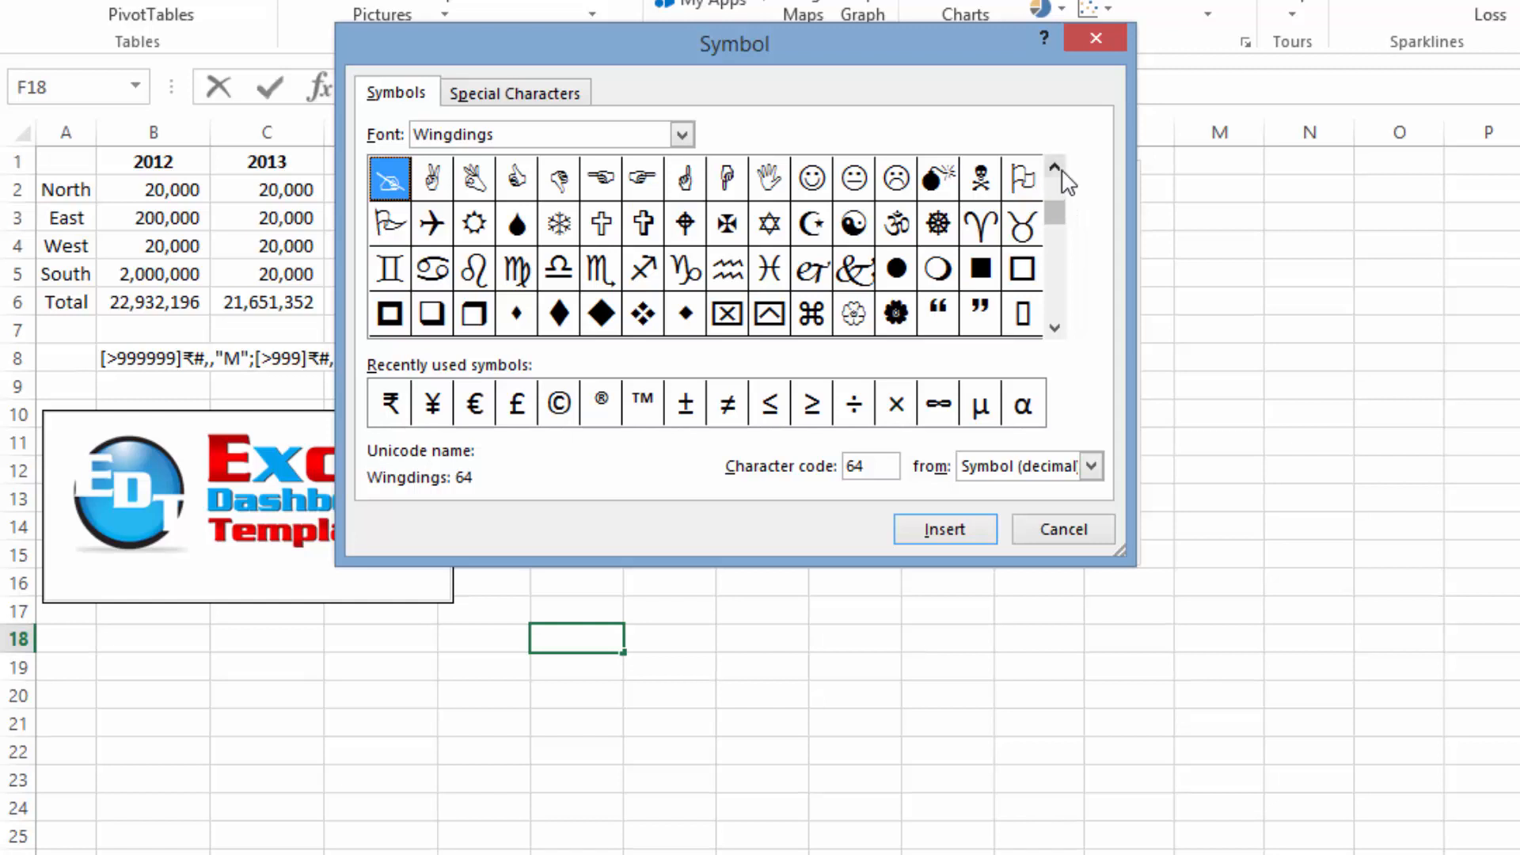
pyautogui.click(1056, 167)
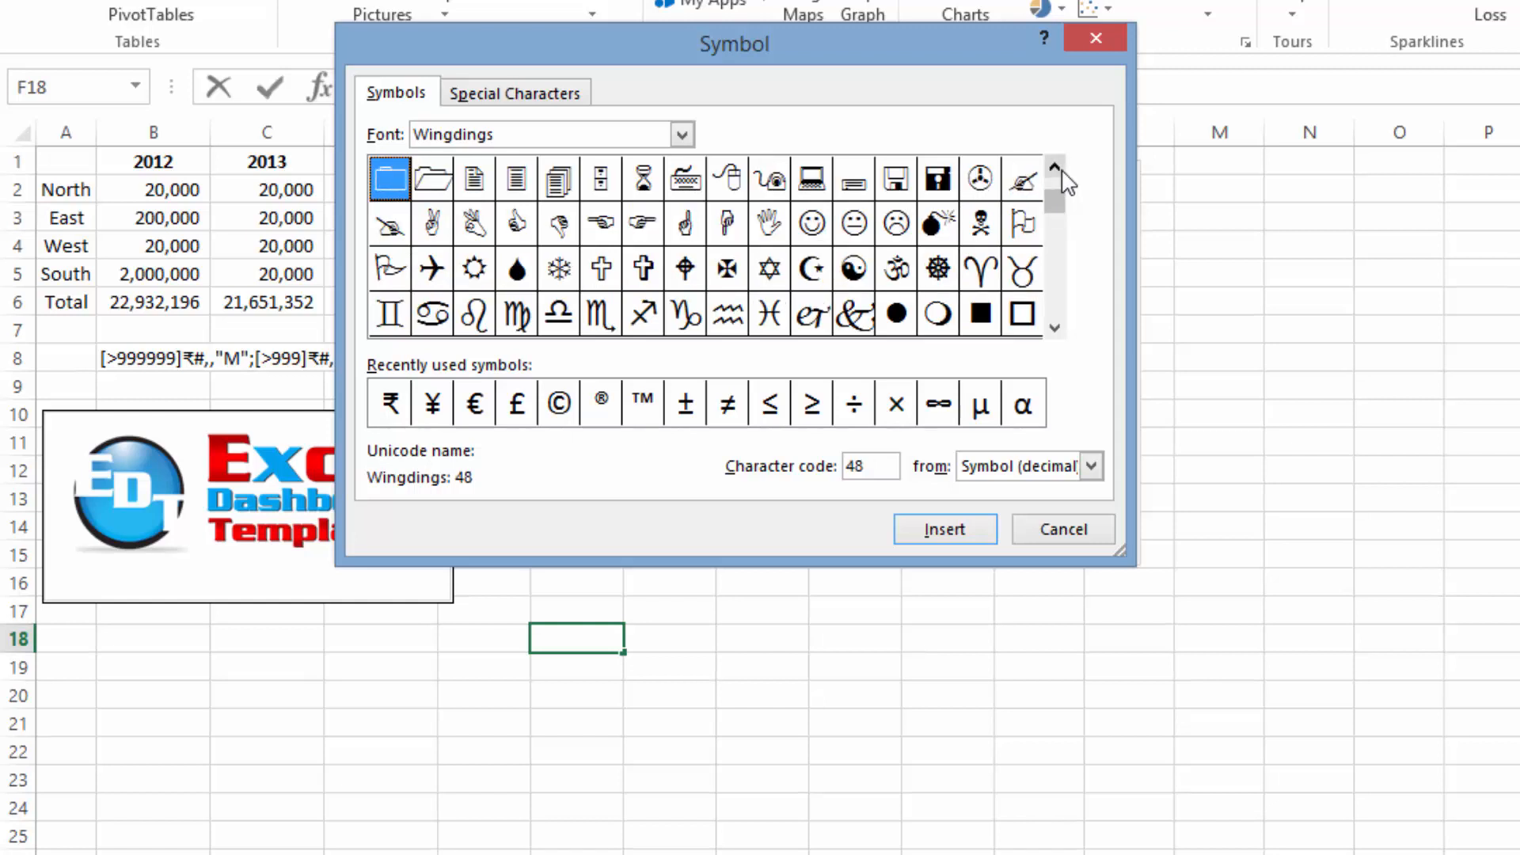
pyautogui.click(1056, 168)
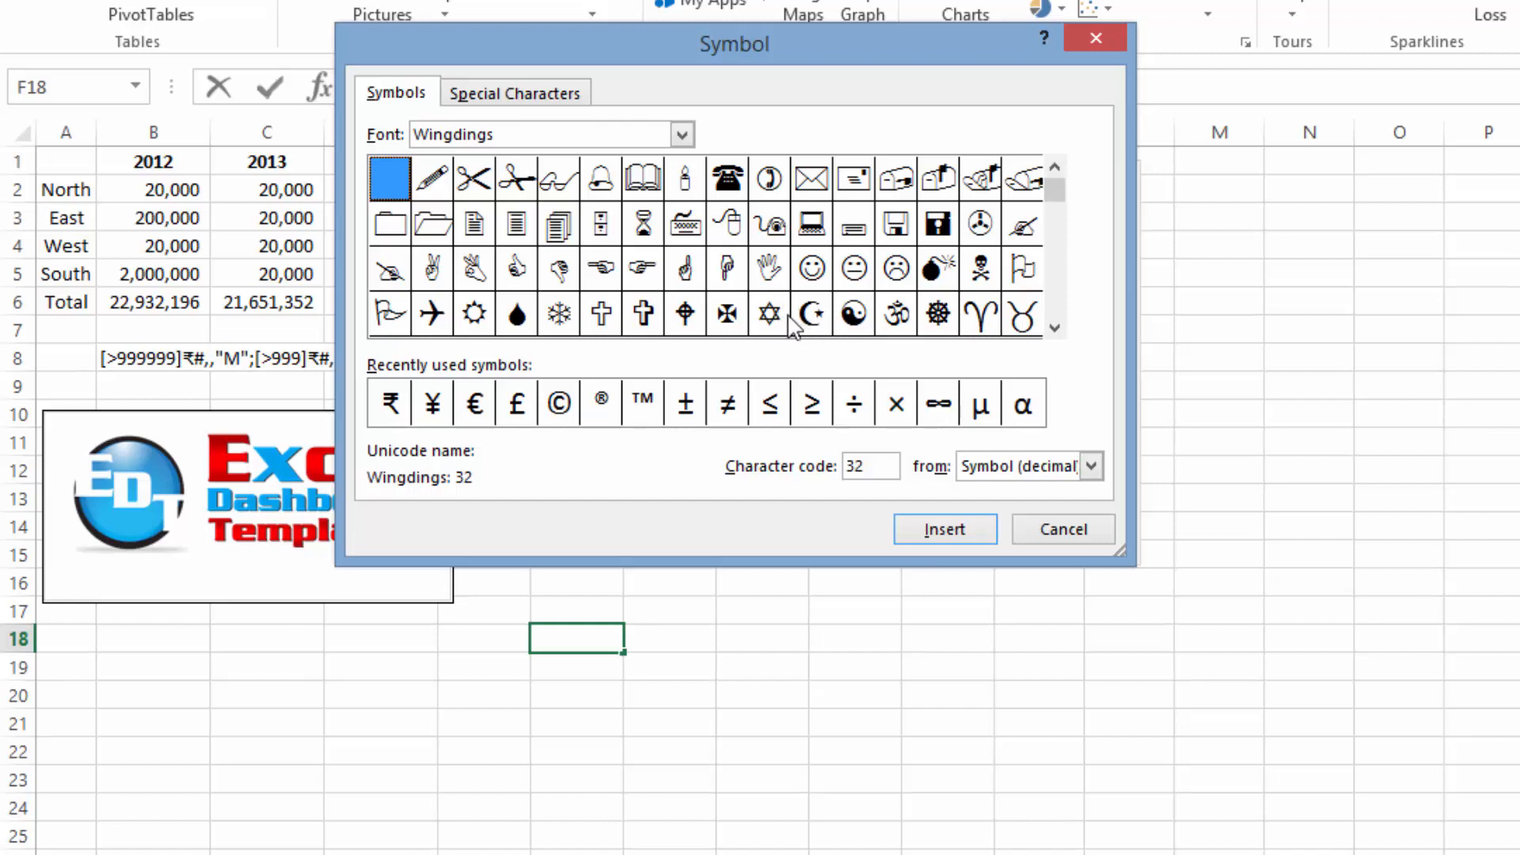
pyautogui.click(558, 314)
# Look through the Wingdings 2 characters to the end of the set and close the symbol dialog without inserting one.
pyautogui.click(681, 135)
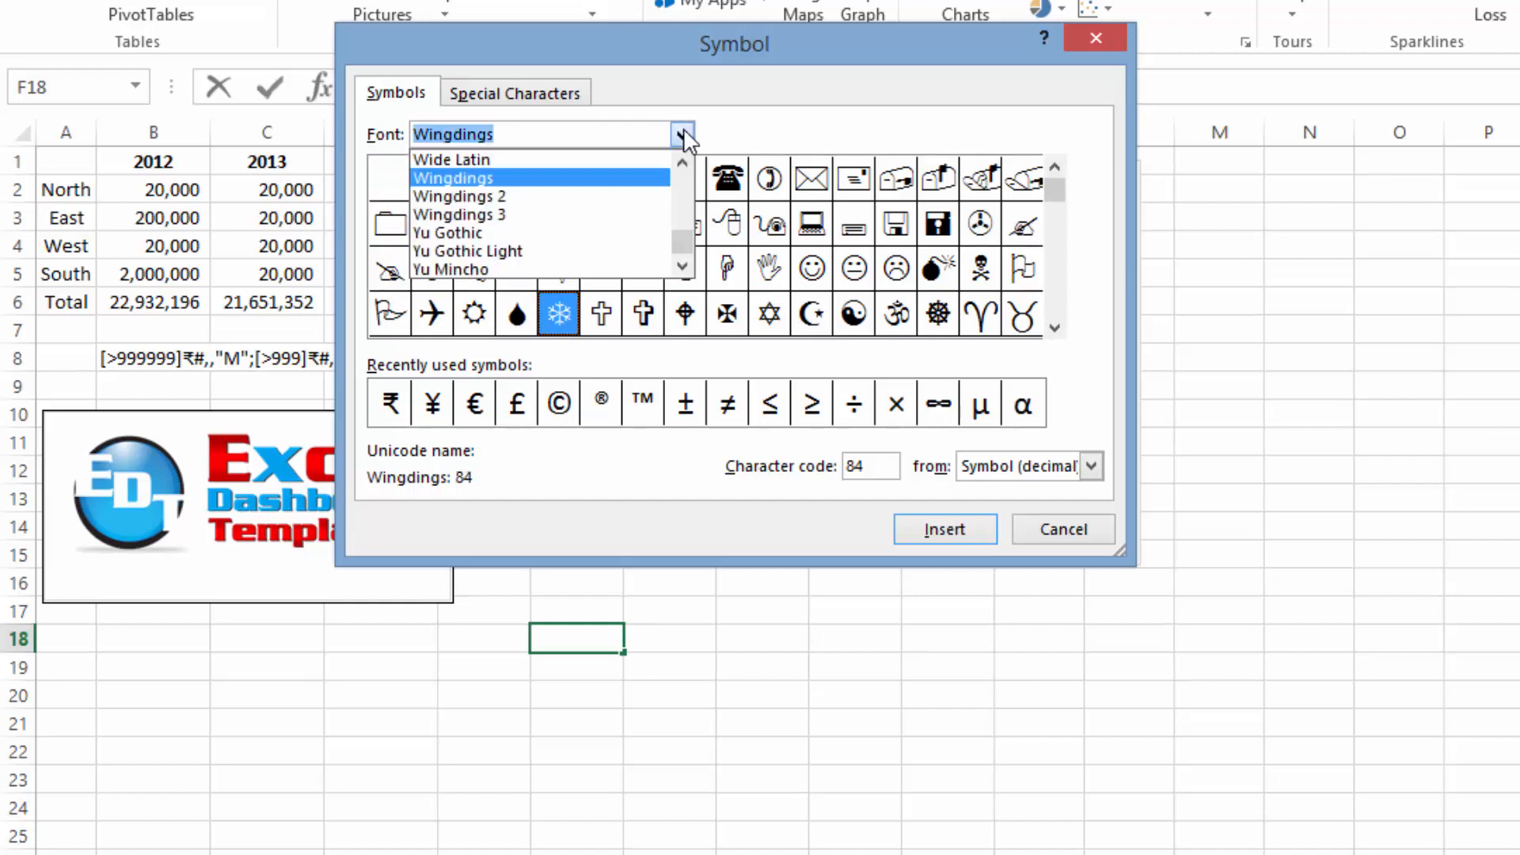
pyautogui.click(649, 196)
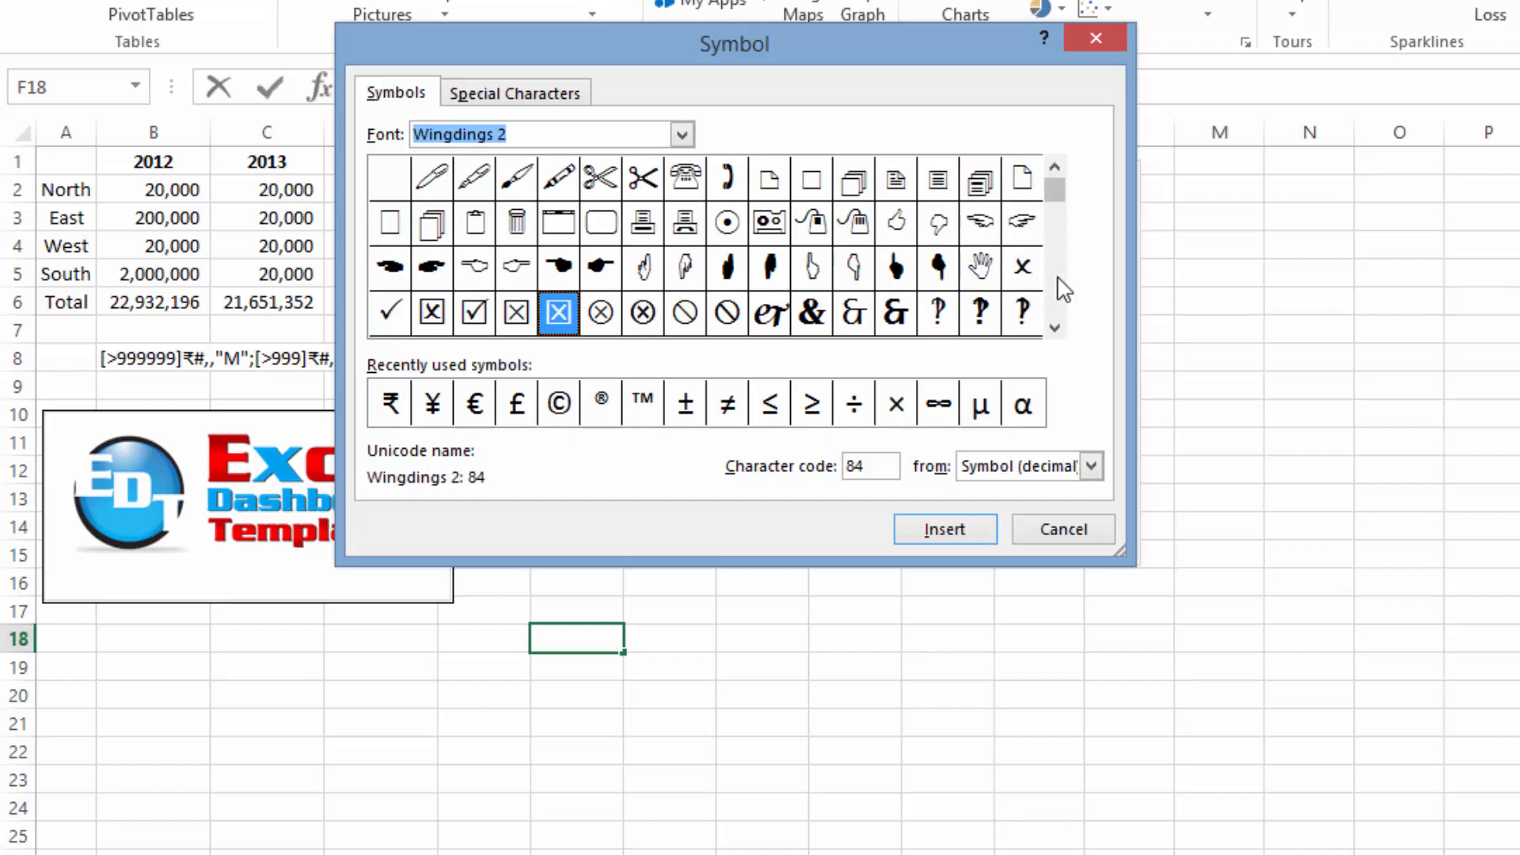
pyautogui.click(1056, 301)
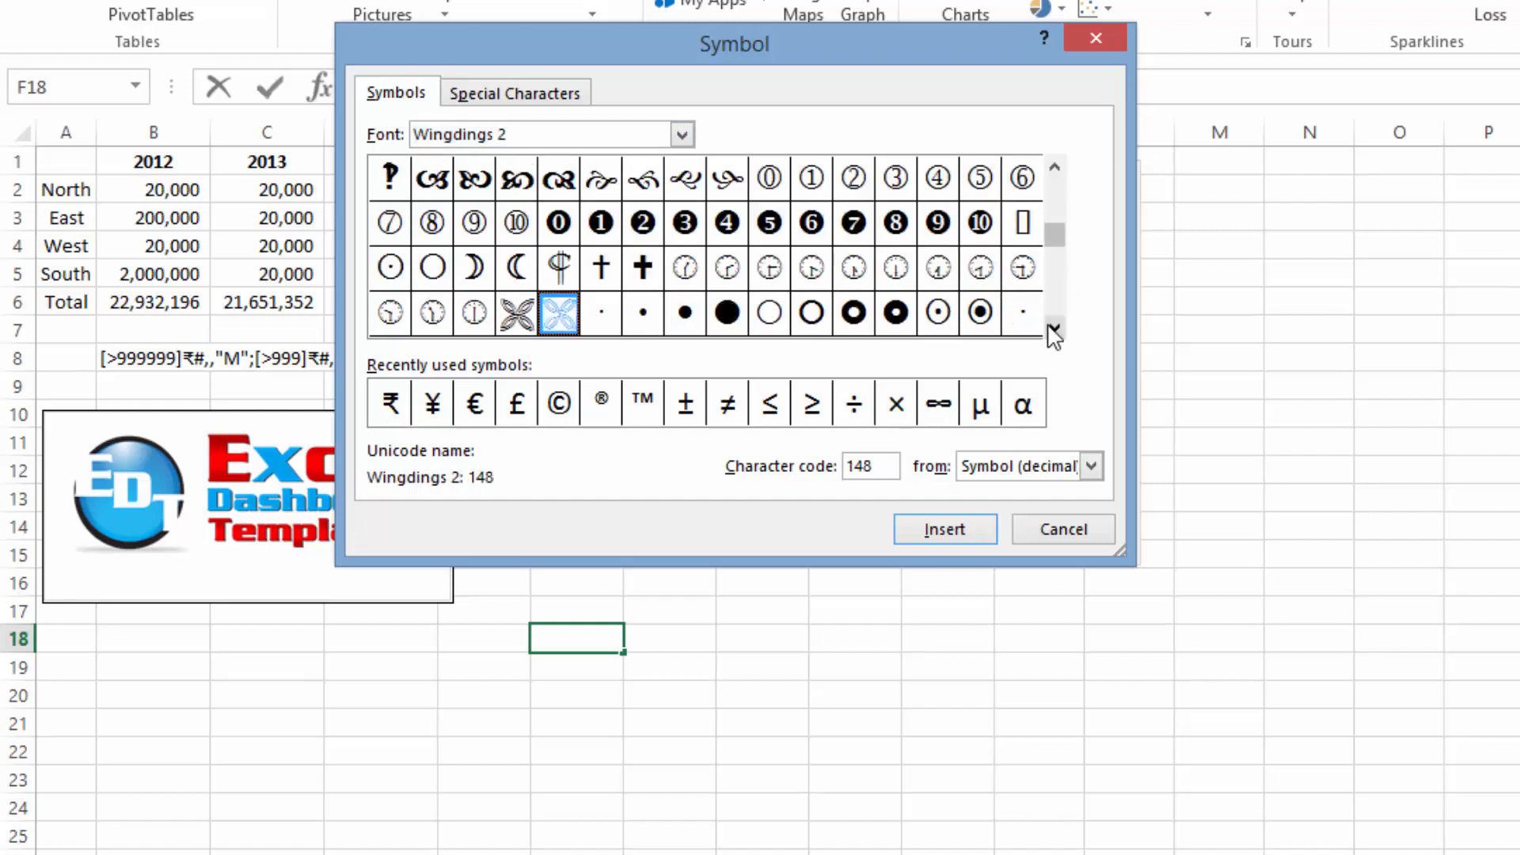
pyautogui.click(1053, 327)
pyautogui.click(1052, 325)
pyautogui.click(1053, 325)
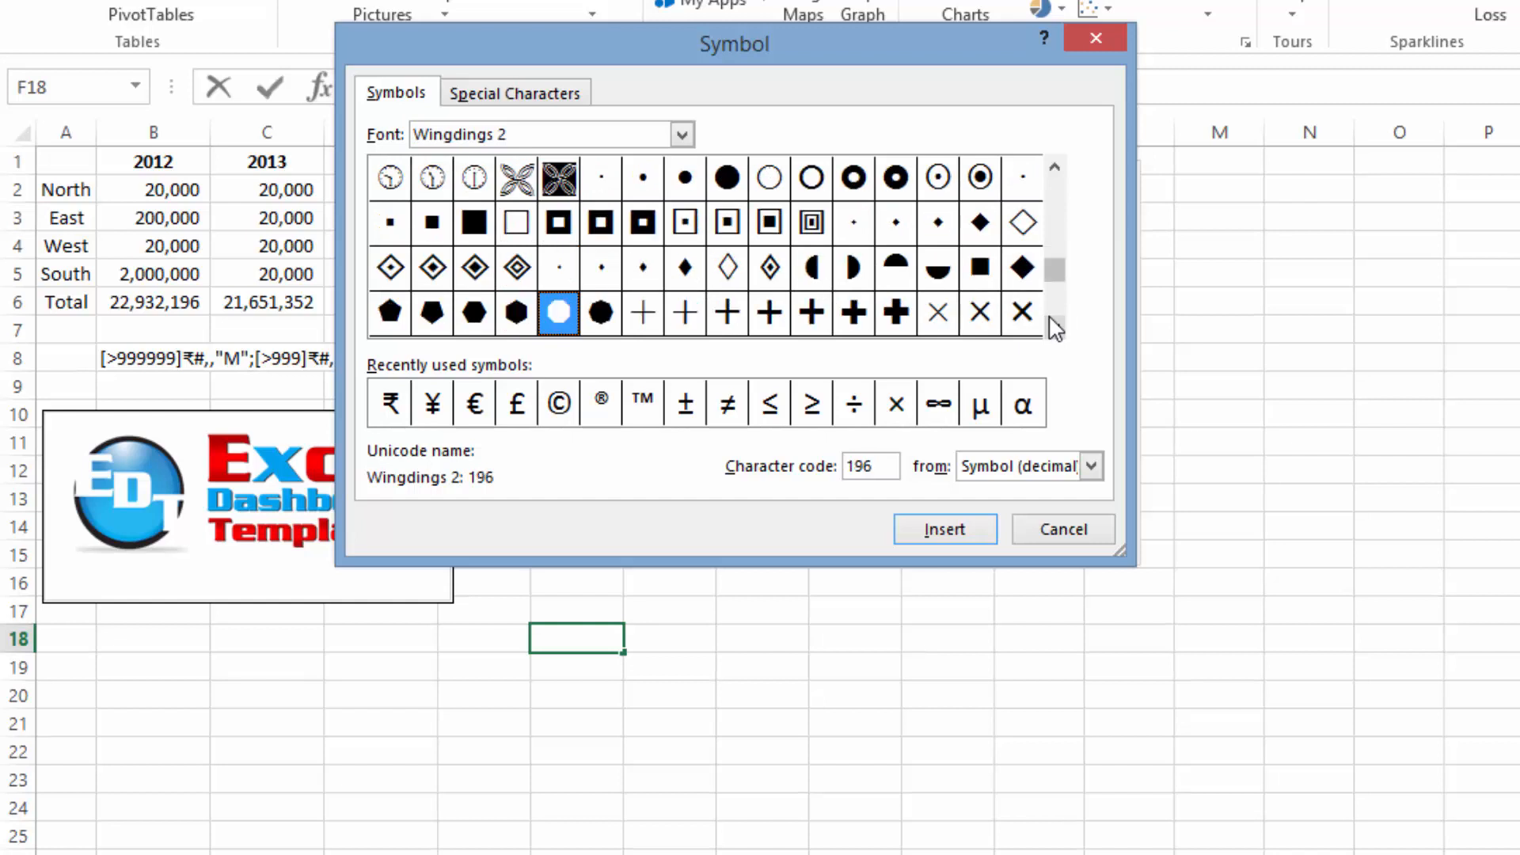
pyautogui.click(1053, 324)
pyautogui.click(1053, 324)
pyautogui.click(1053, 325)
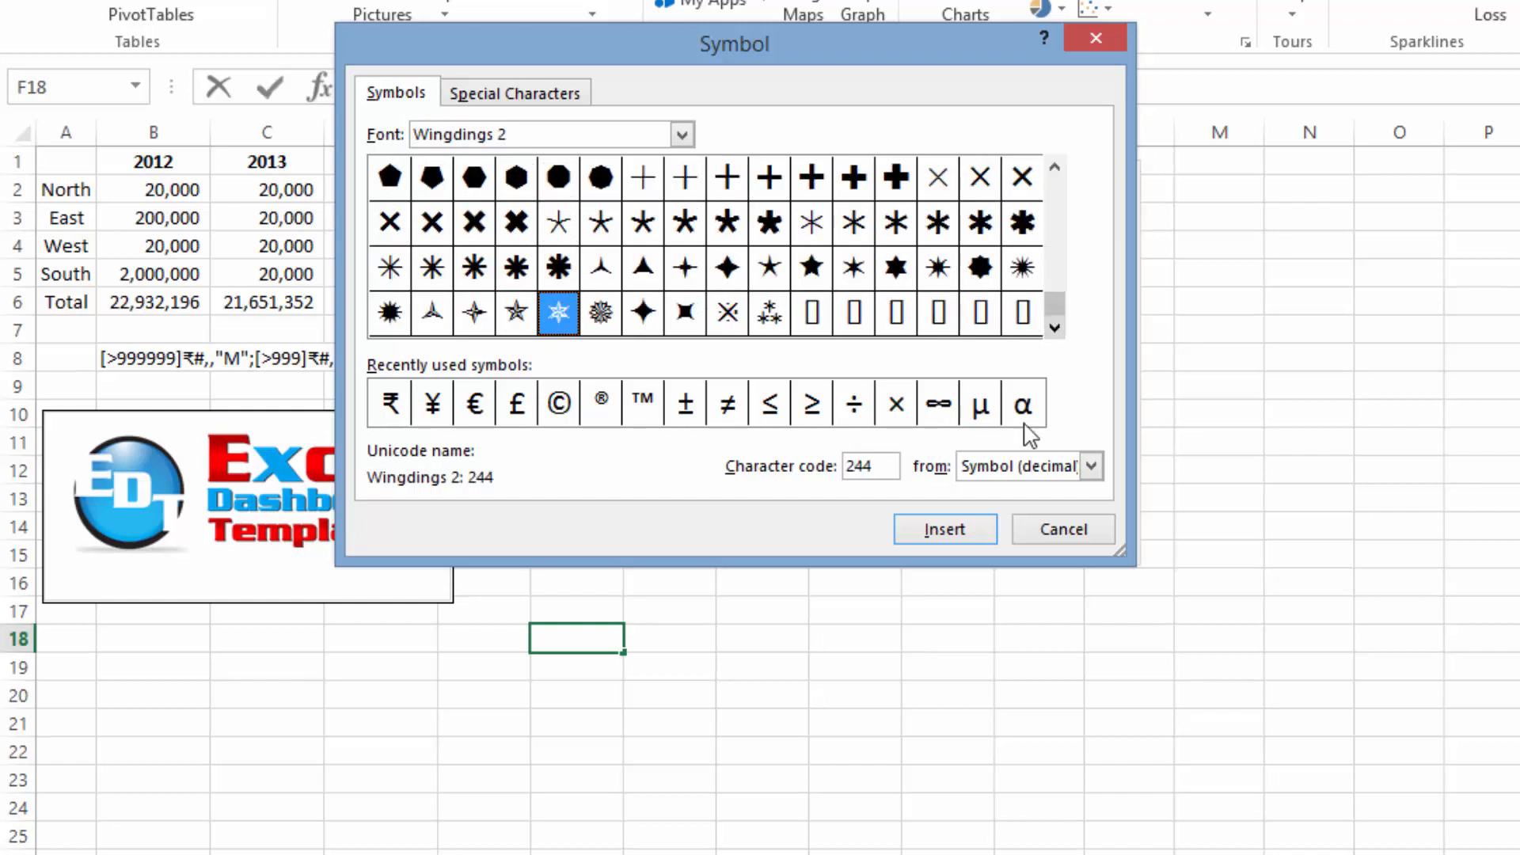
pyautogui.click(1070, 529)
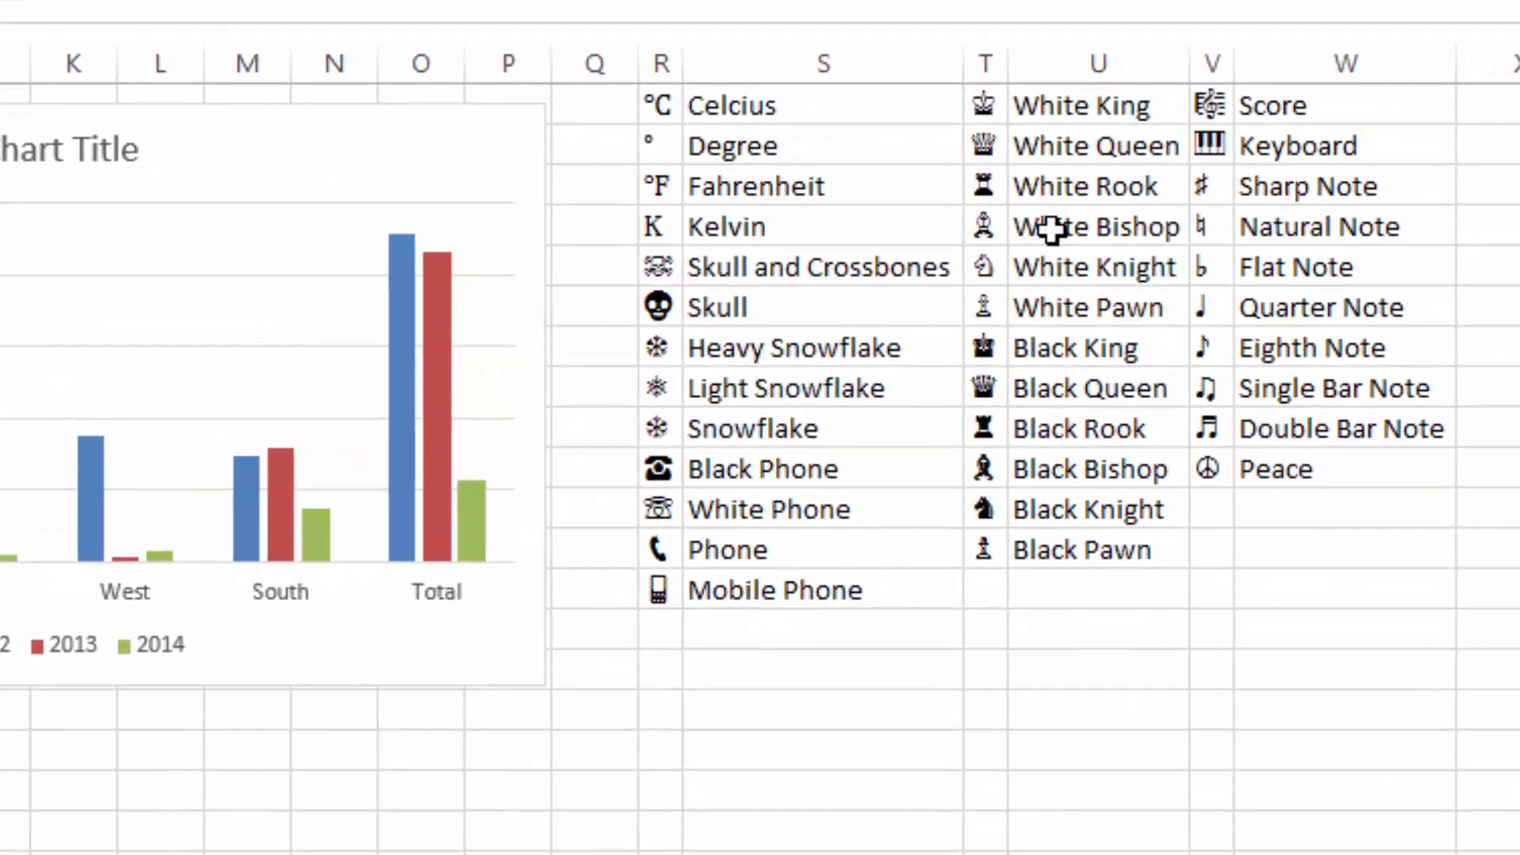
# Examine the temperature, phone, chess and music symbols listed in columns R, T and V of the worksheet.
pyautogui.click(1074, 198)
pyautogui.moveTo(604, 102); pyautogui.dragTo(596, 184)
pyautogui.click(579, 229)
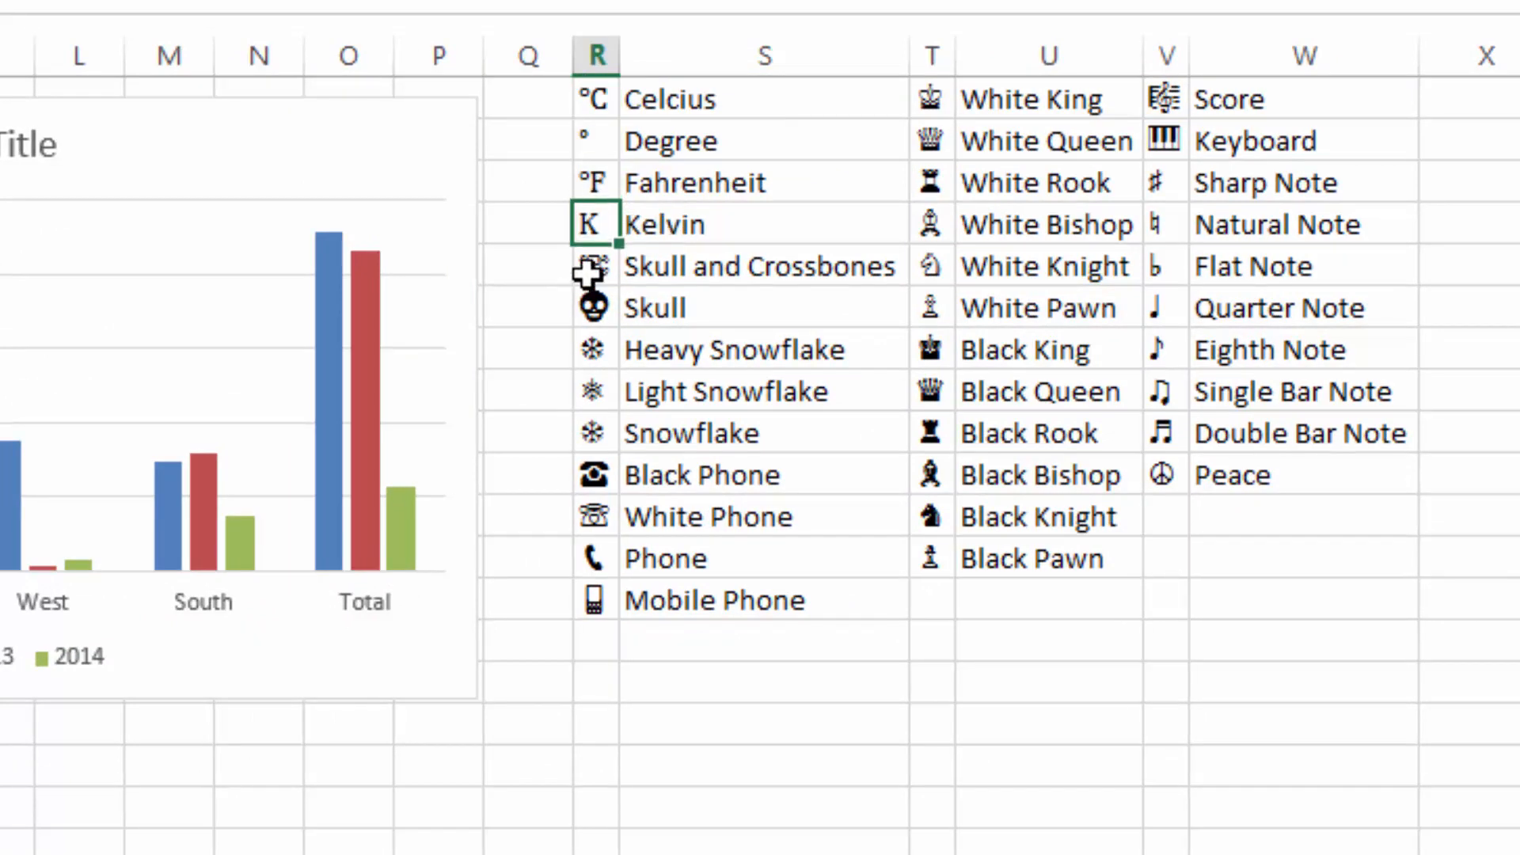
pyautogui.moveTo(595, 275); pyautogui.dragTo(597, 597)
pyautogui.click(654, 472)
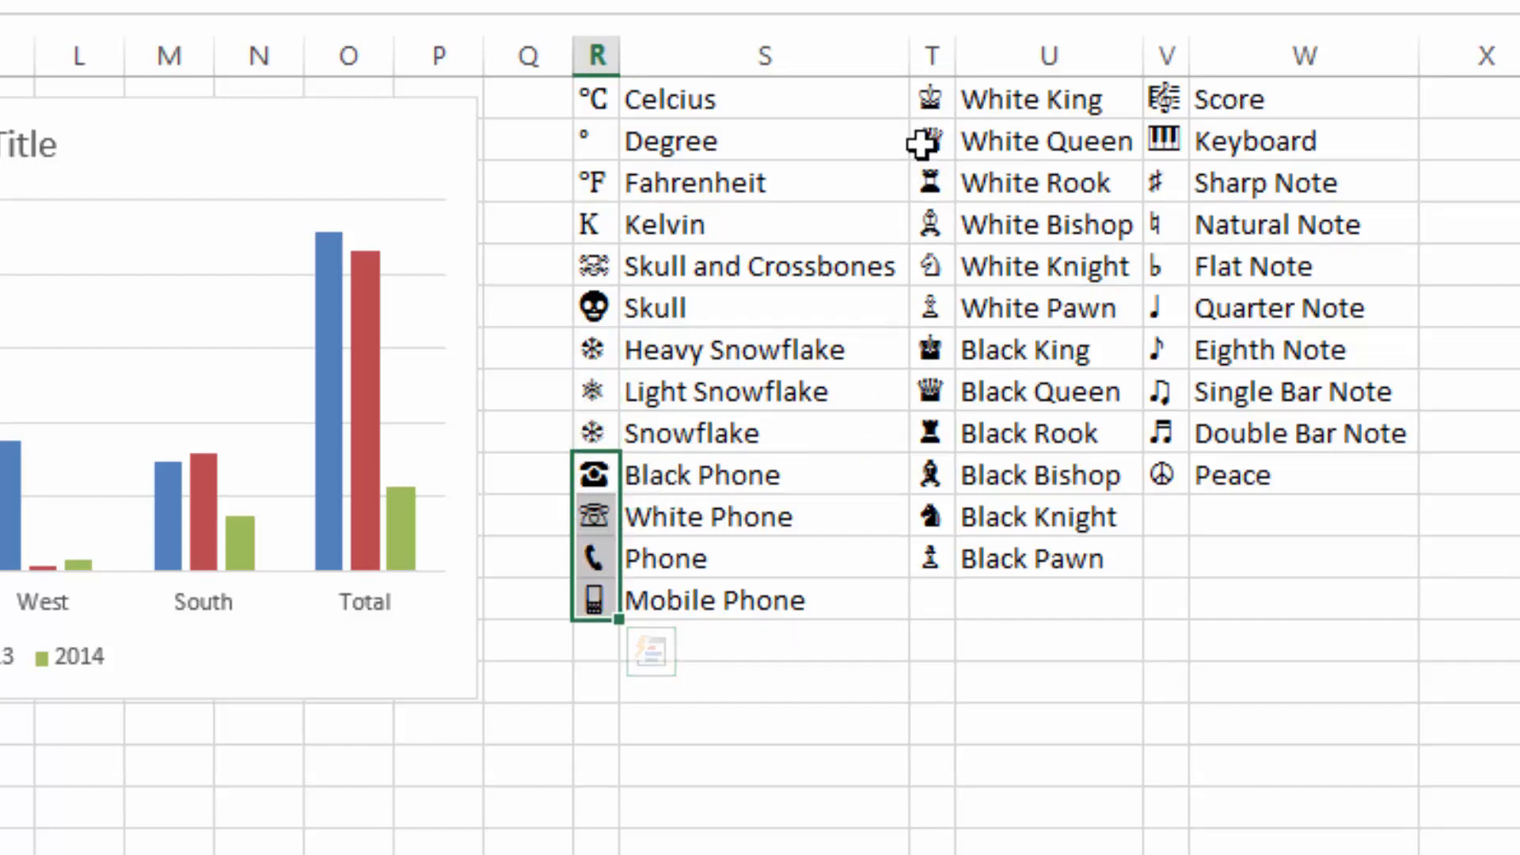
pyautogui.moveTo(930, 105); pyautogui.dragTo(919, 557)
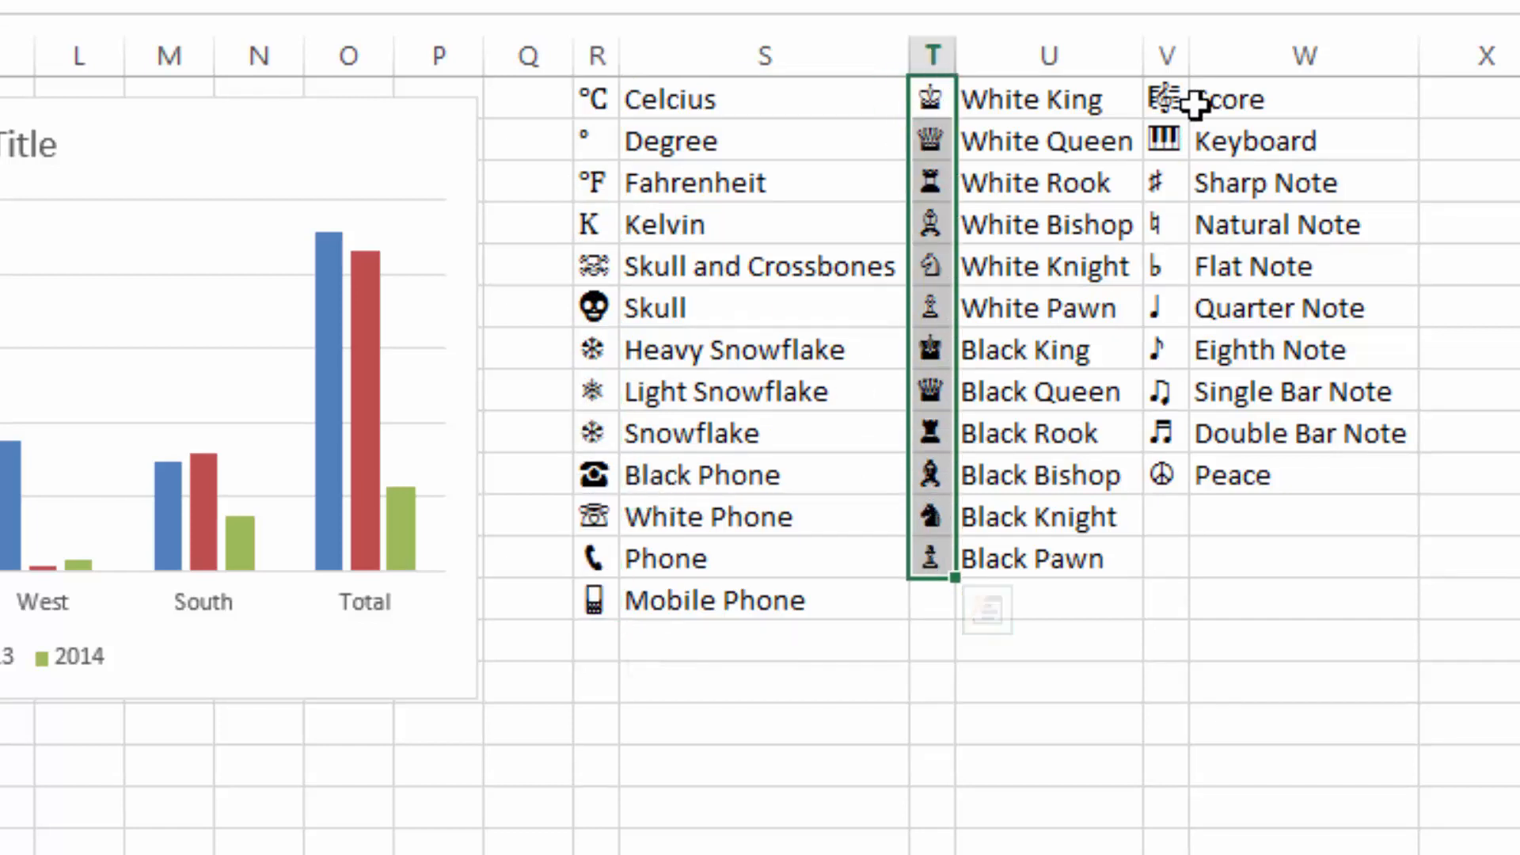
pyautogui.moveTo(1171, 98); pyautogui.dragTo(1168, 478)
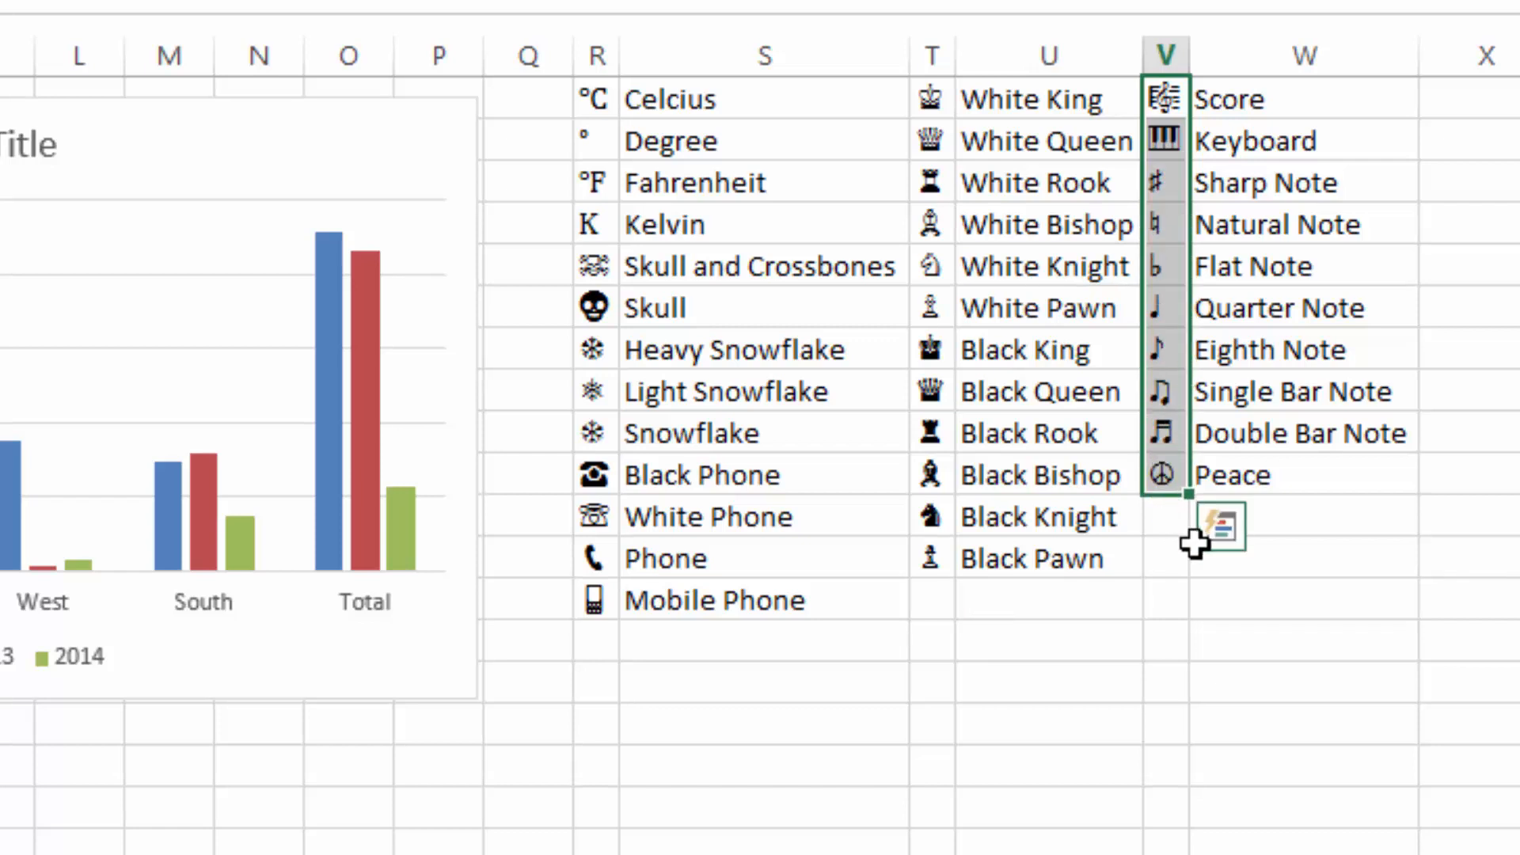
pyautogui.click(1127, 560)
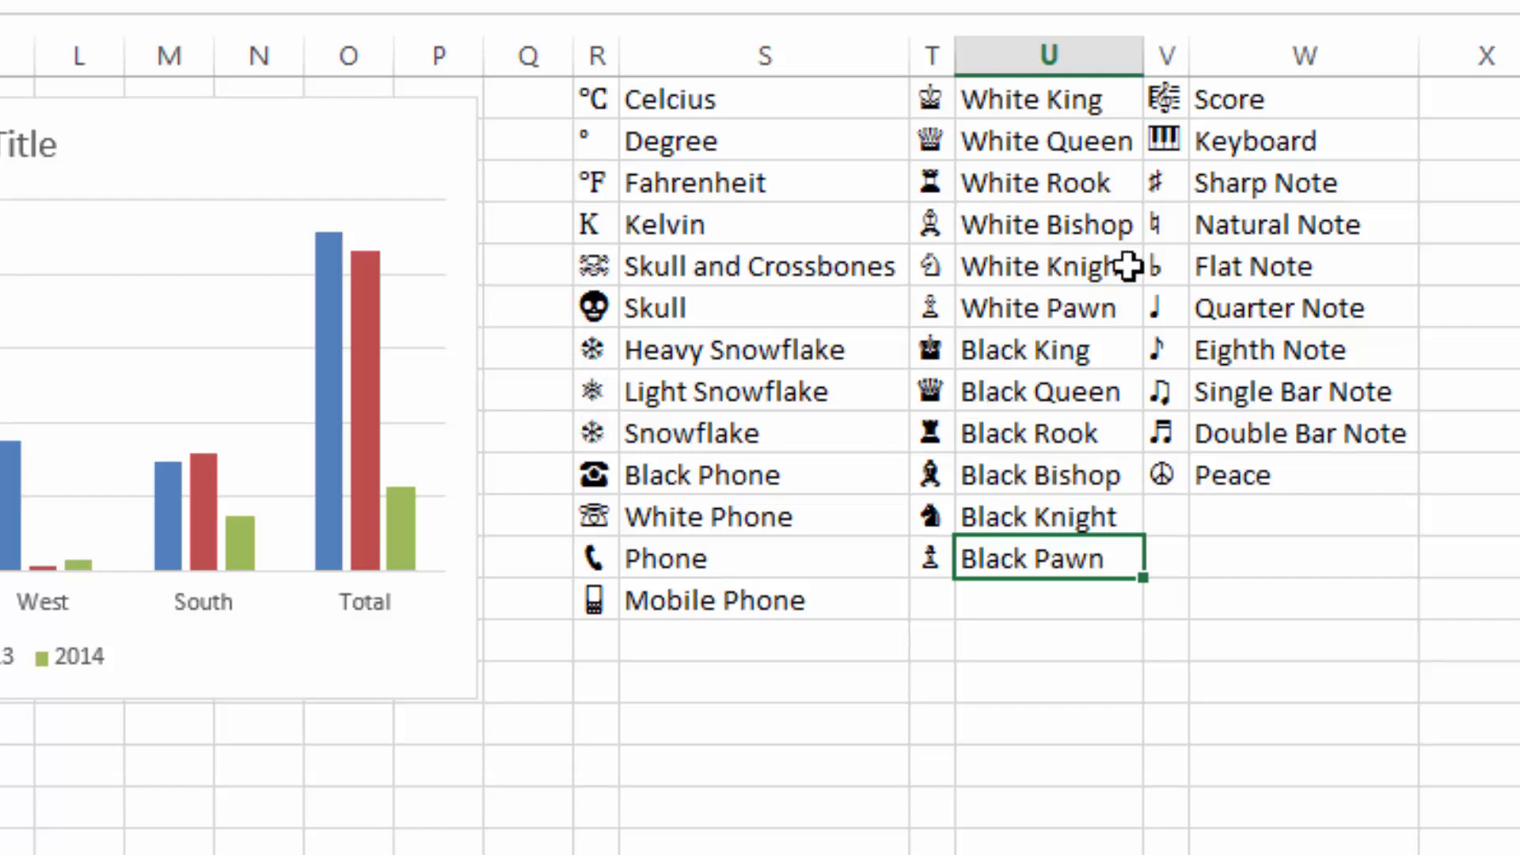
# Copy the piano keyboard symbol from cell V2 and replace the first dollar sign of cell B8's format code with it.
pyautogui.click(1165, 142)
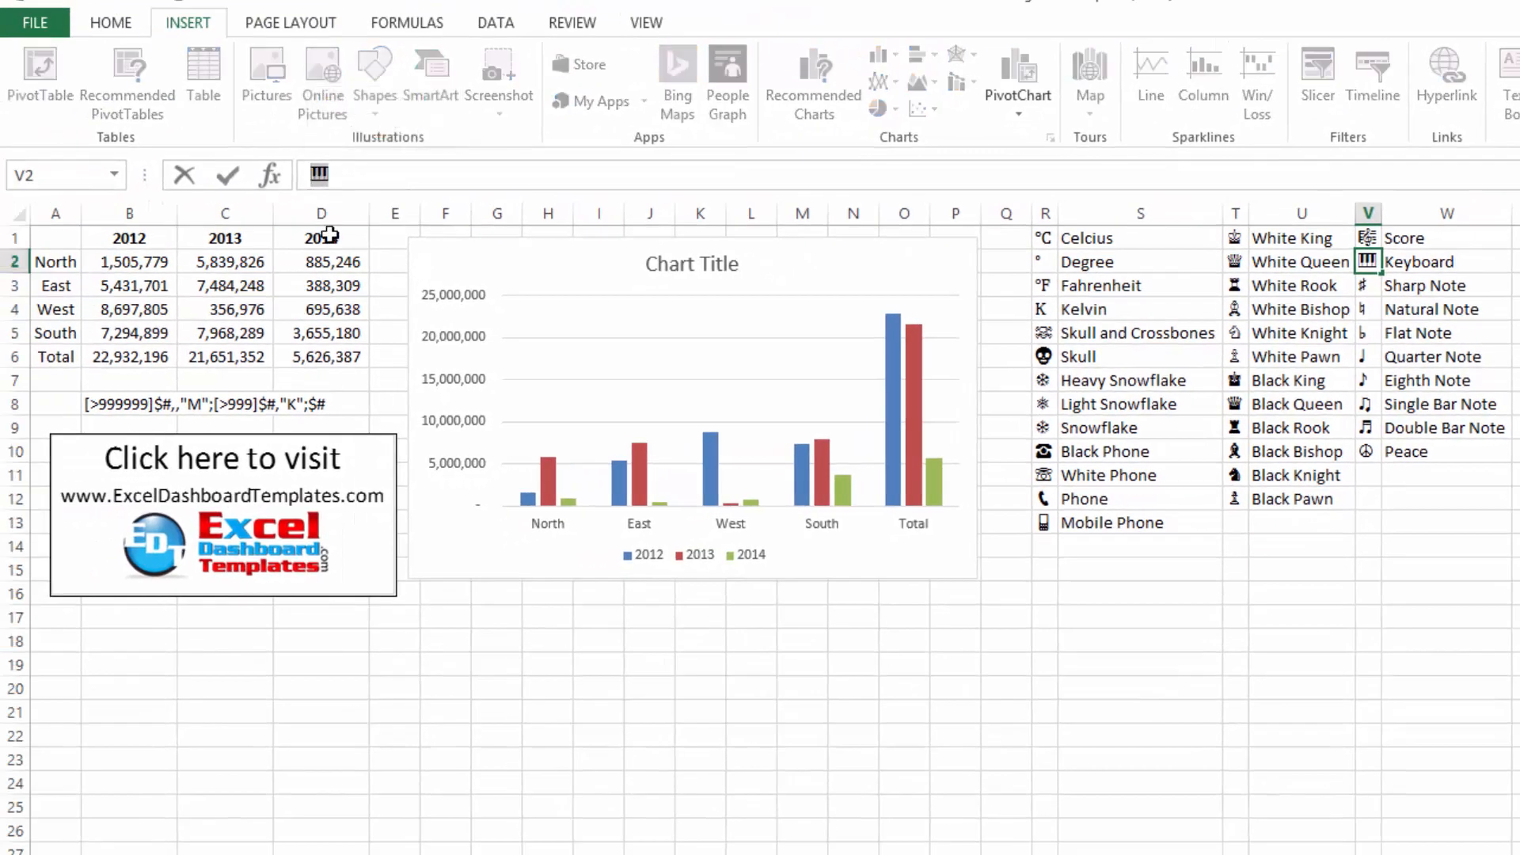
pyautogui.click(115, 405)
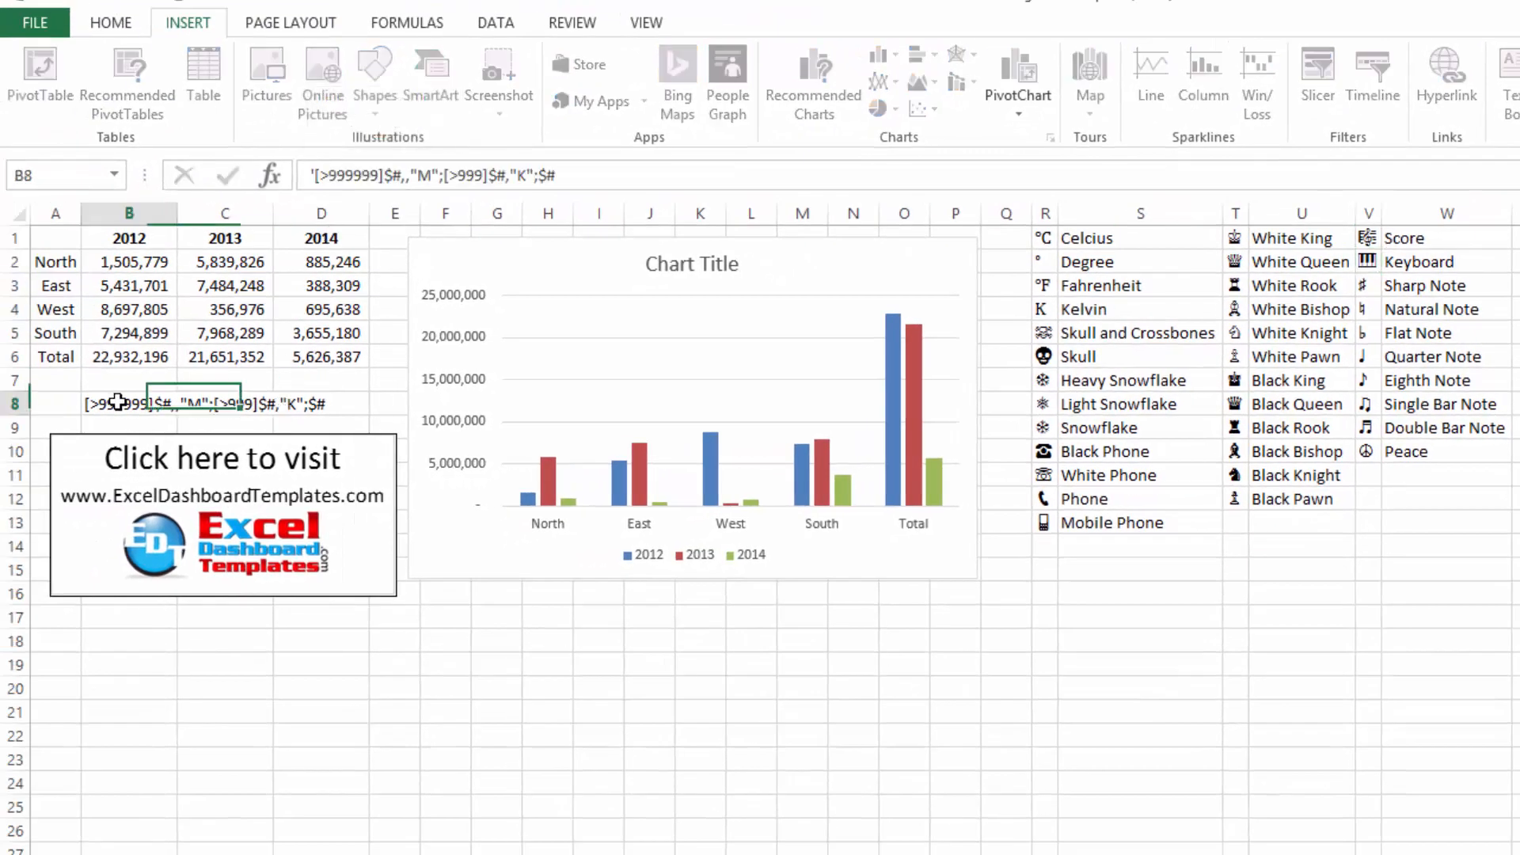
pyautogui.click(385, 175)
pyautogui.hotkey('shift', 'Right')
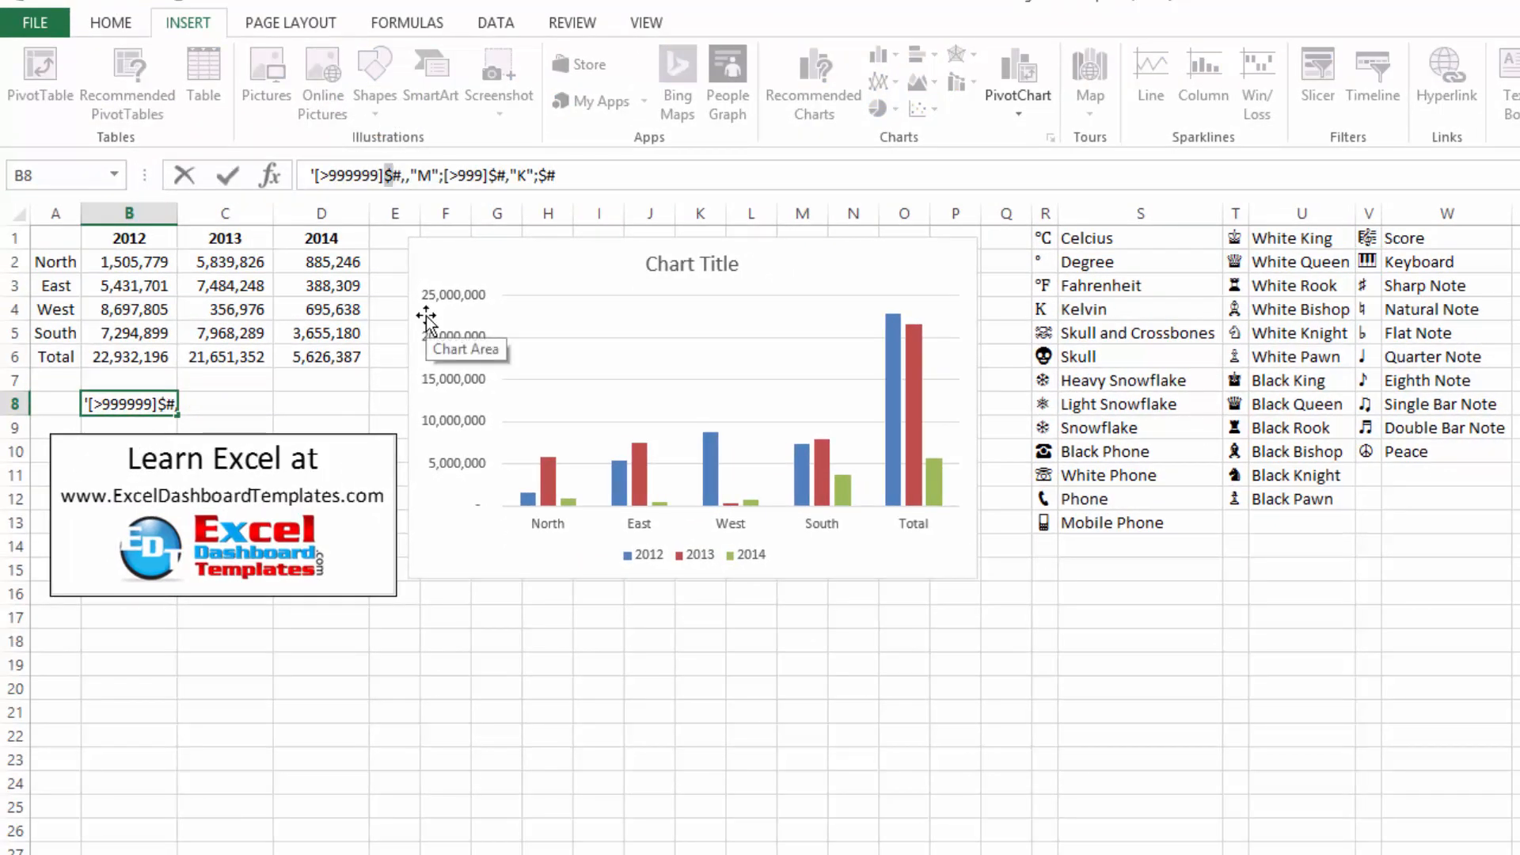
pyautogui.write('⌨')
pyautogui.press('End')
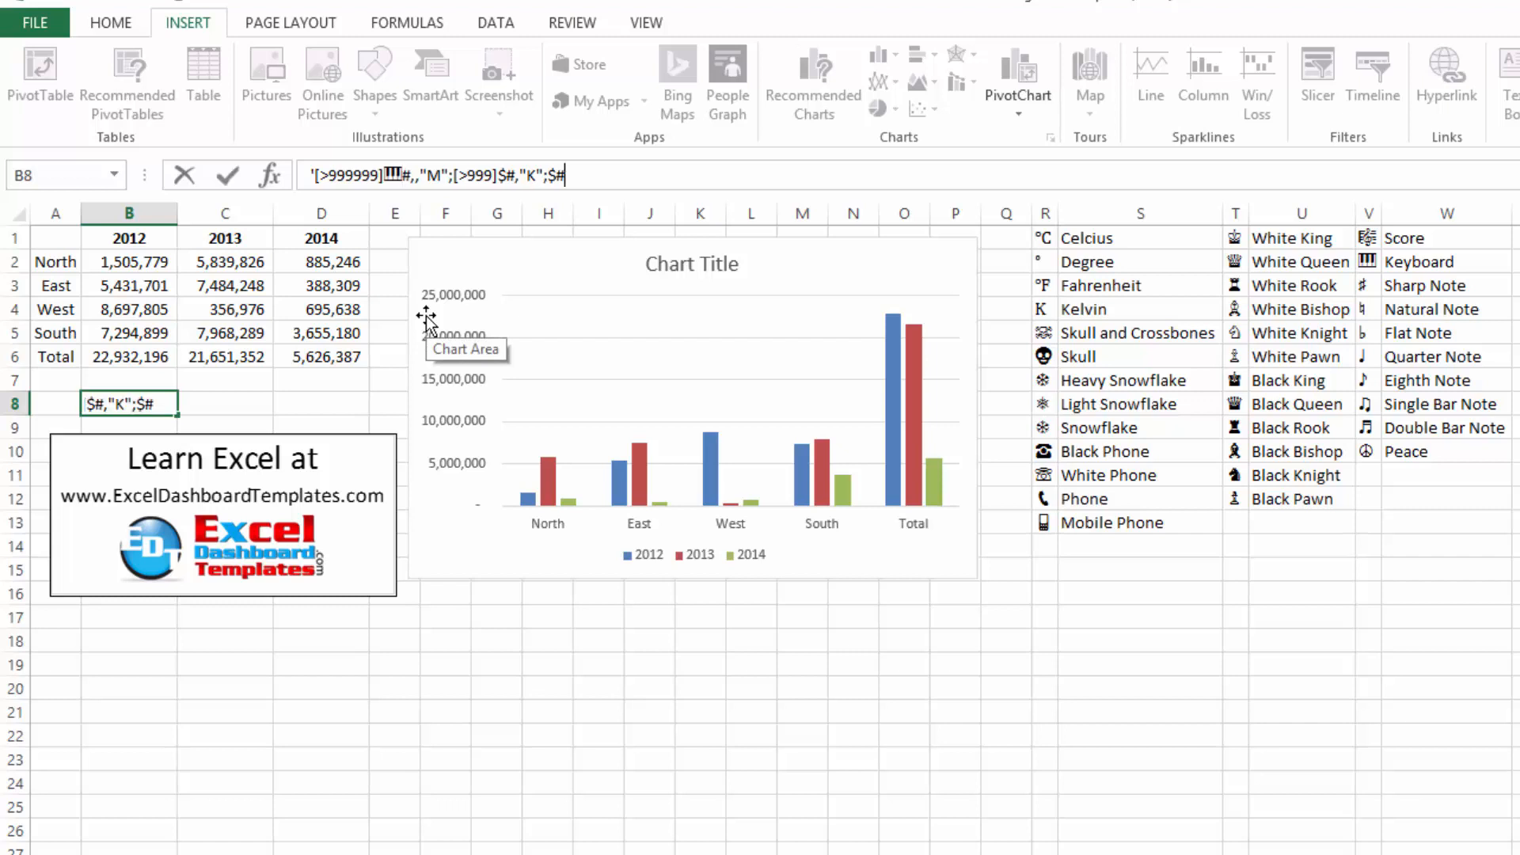
# Replace the two remaining dollar signs in cell B8's format code with the piano keyboard symbol.
pyautogui.click(503, 174)
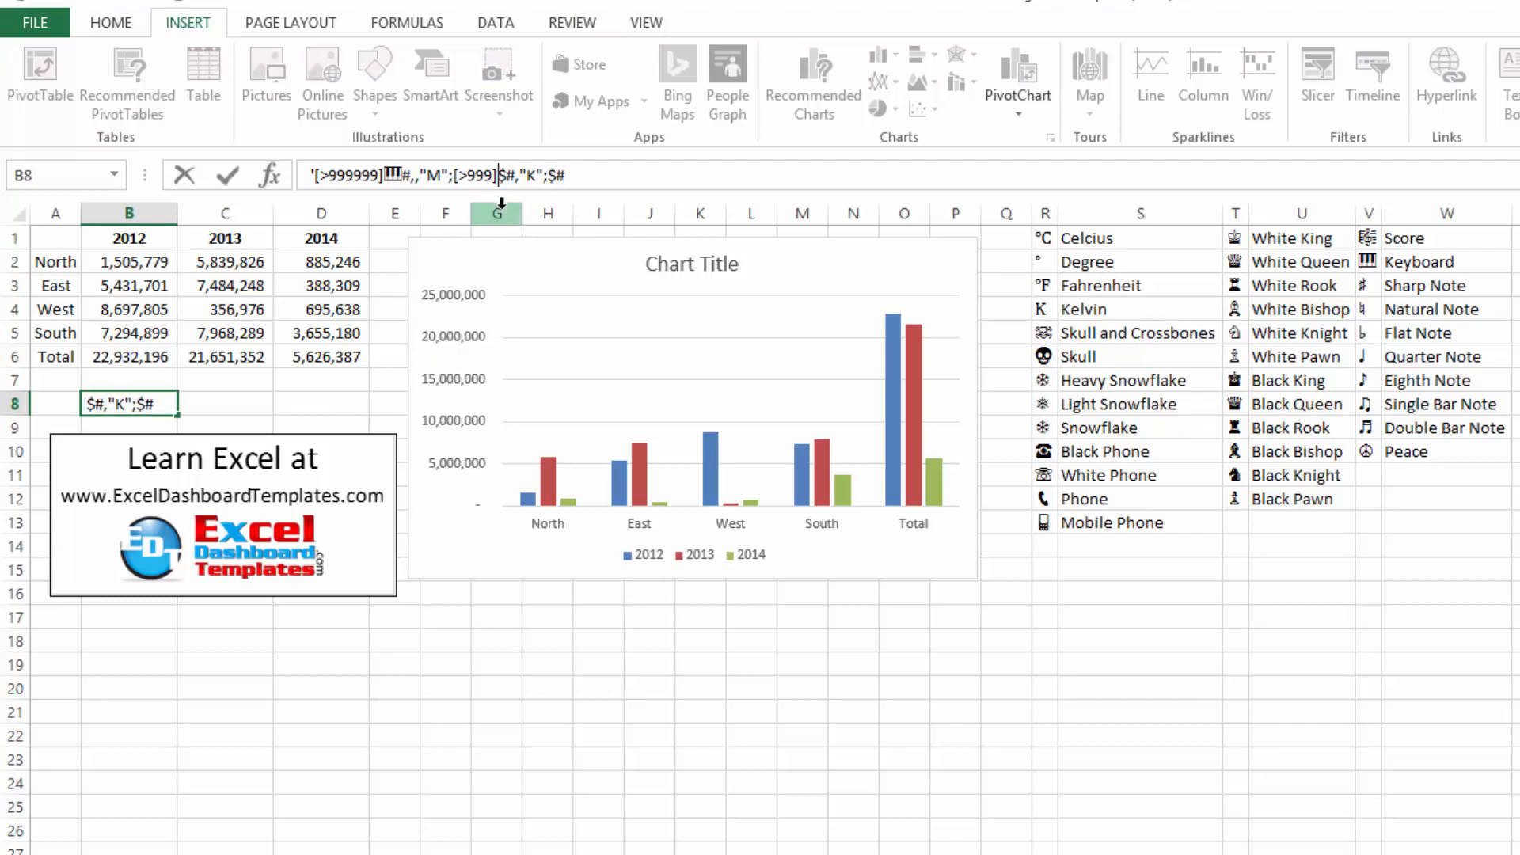
pyautogui.press('Delete')
pyautogui.write('🎹')
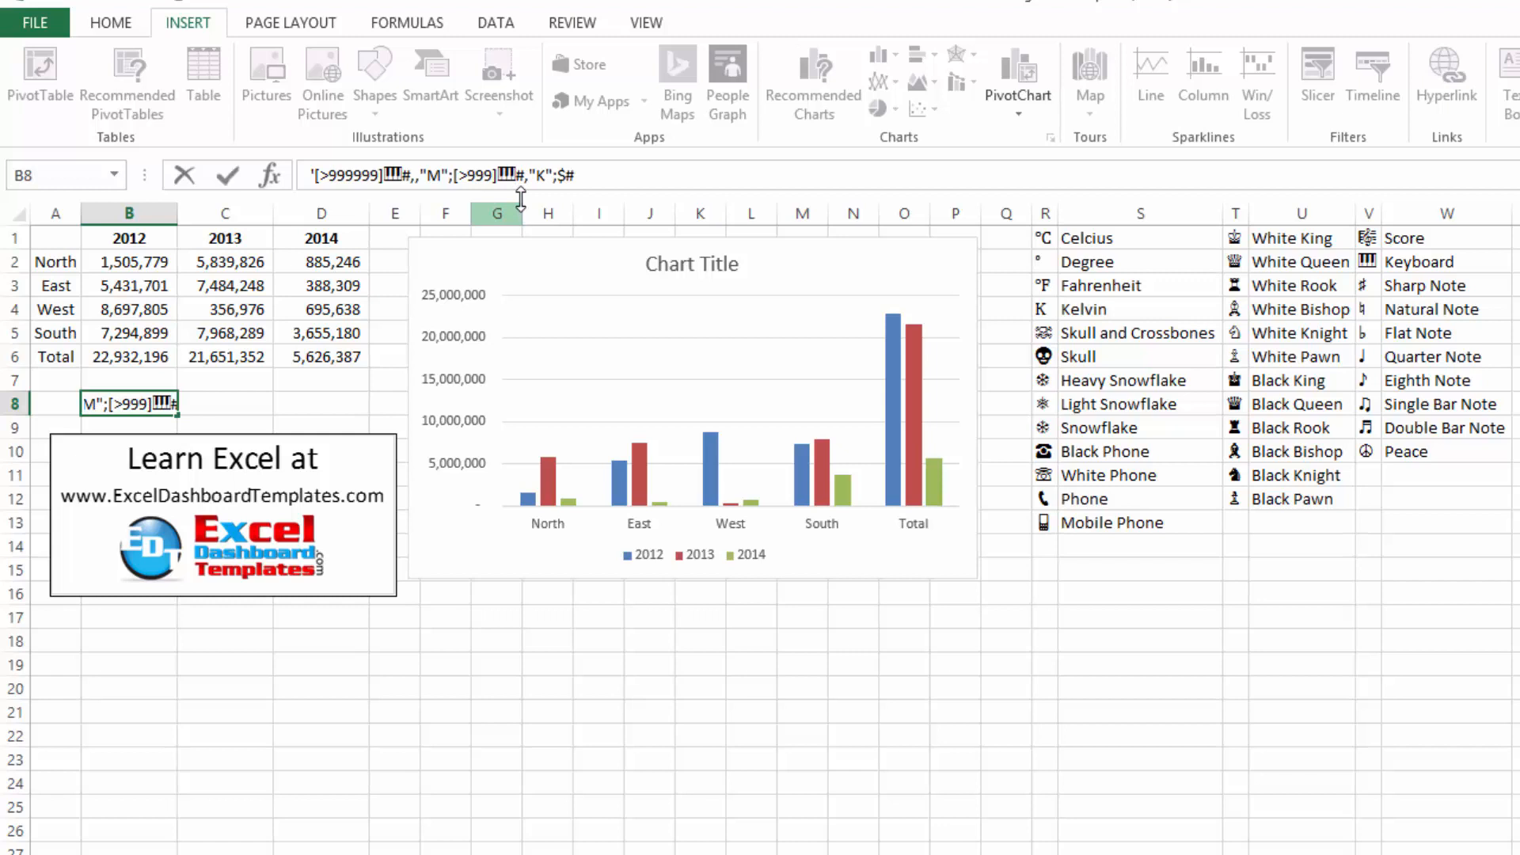
pyautogui.click(561, 174)
pyautogui.press('Delete')
pyautogui.write('⌨')
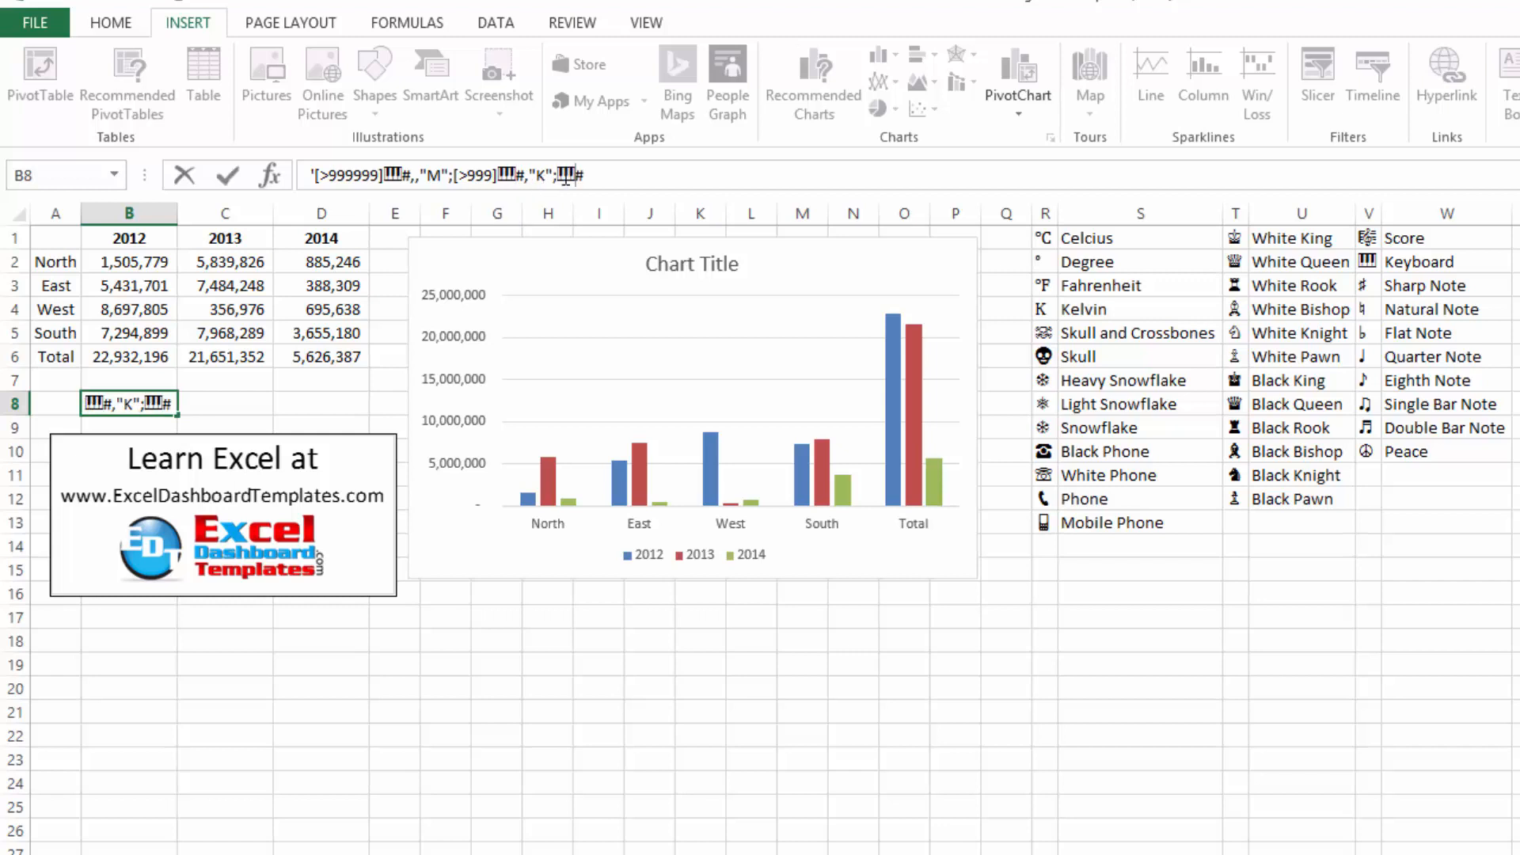
pyautogui.press('Return')
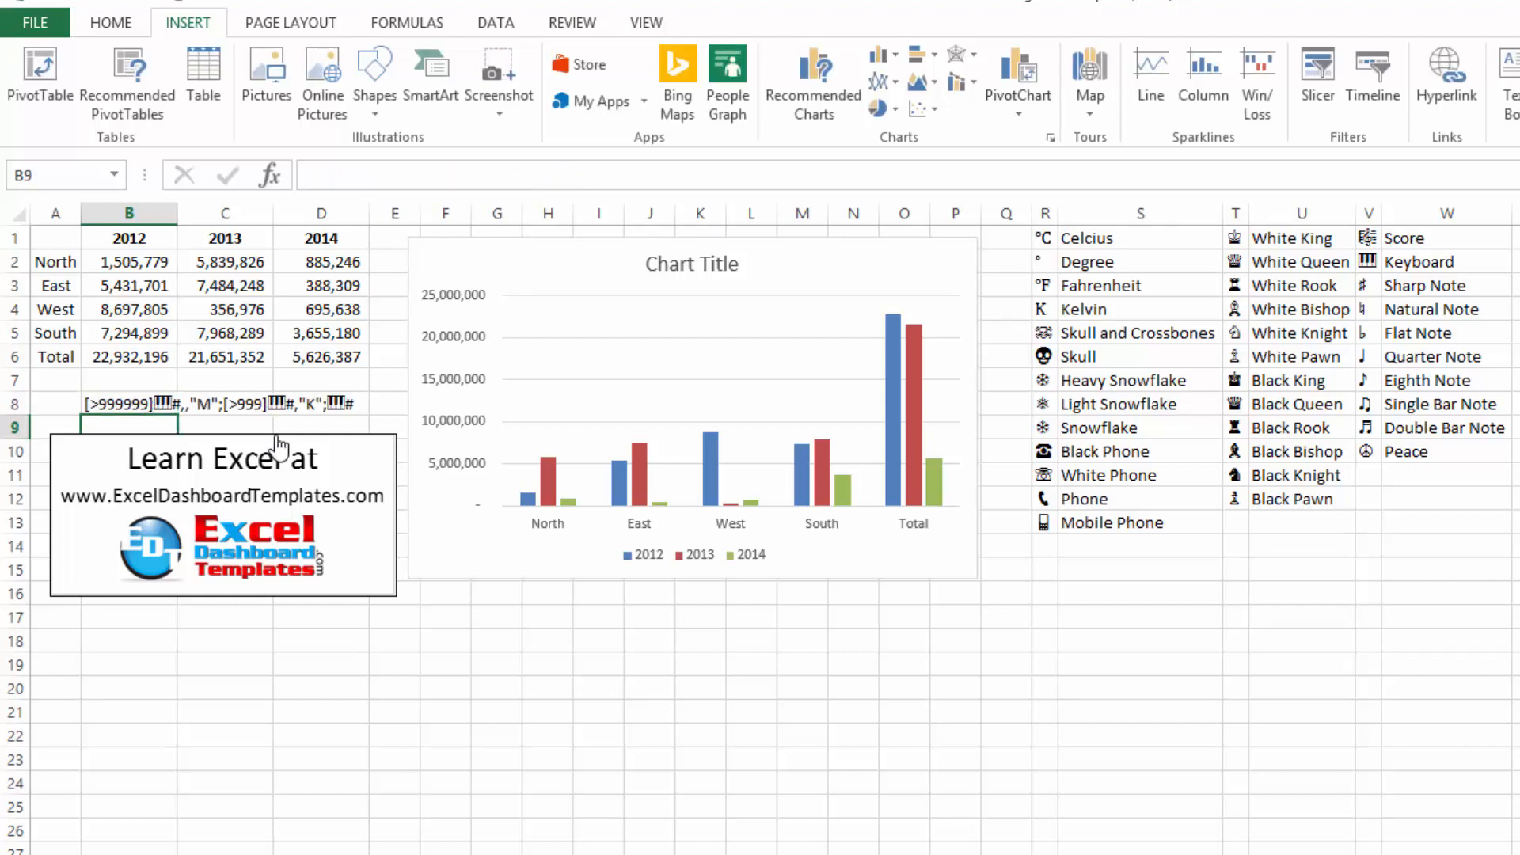
# Copy the whole format code from cell B8, leaving out its leading apostrophe.
pyautogui.click(140, 407)
pyautogui.click(319, 170)
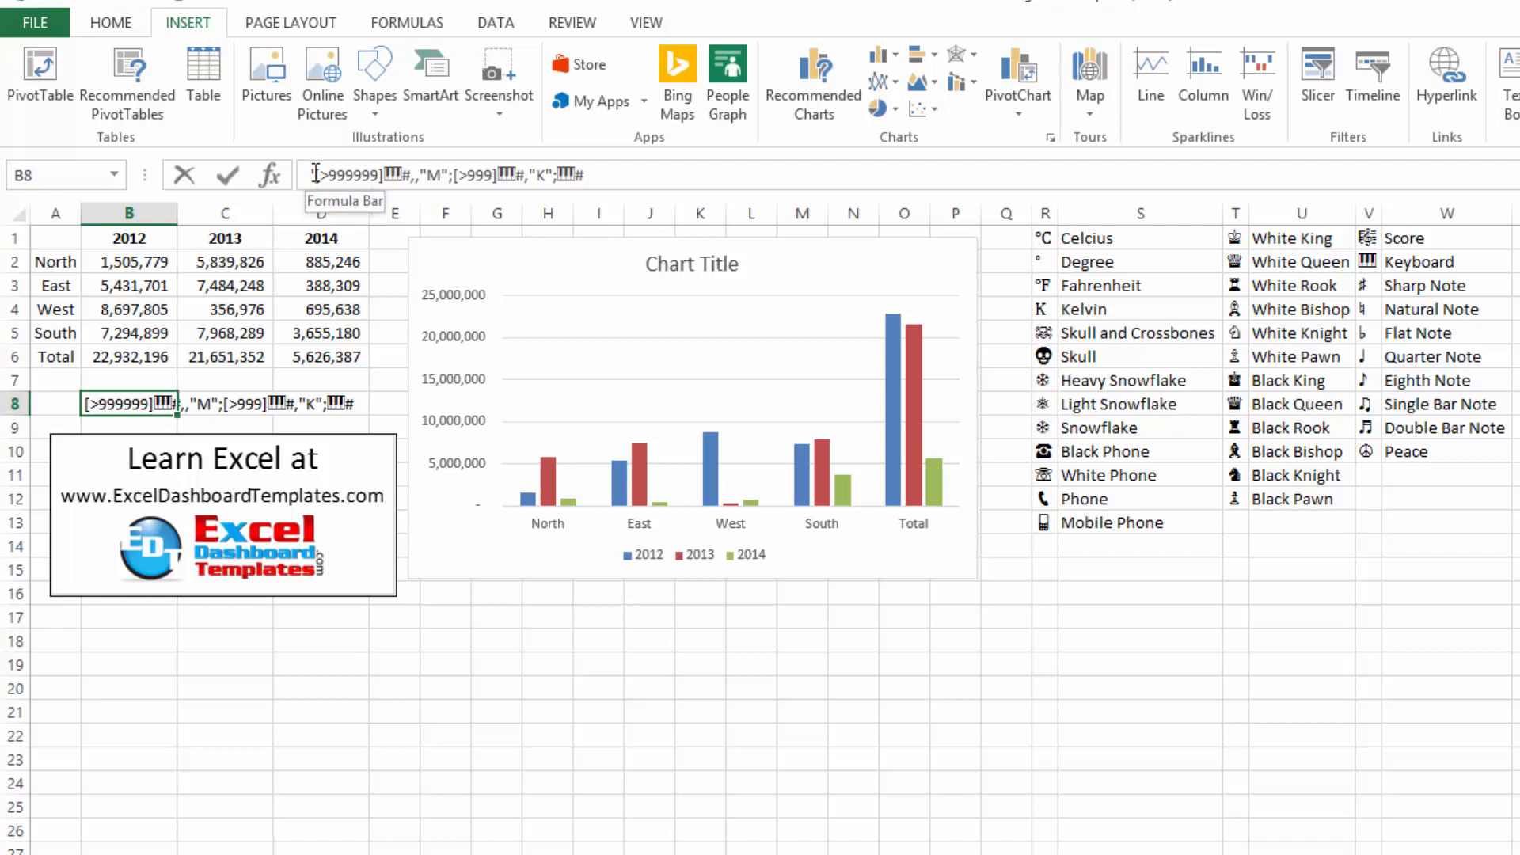
pyautogui.moveTo(516, 173); pyautogui.dragTo(387, 173)
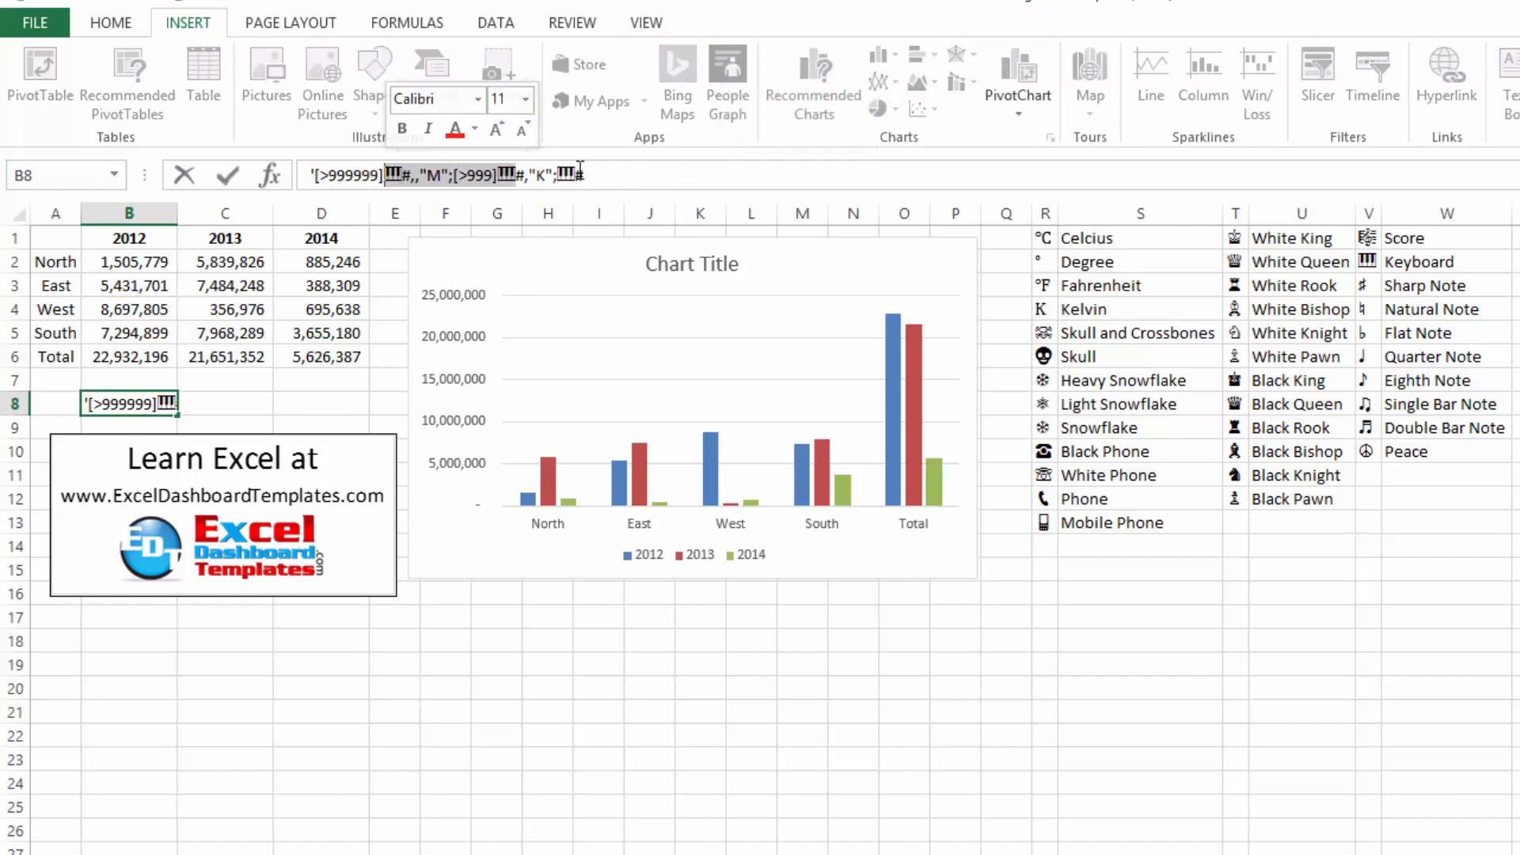
pyautogui.moveTo(574, 173); pyautogui.dragTo(587, 173)
pyautogui.hotkey('shift', 'Home')
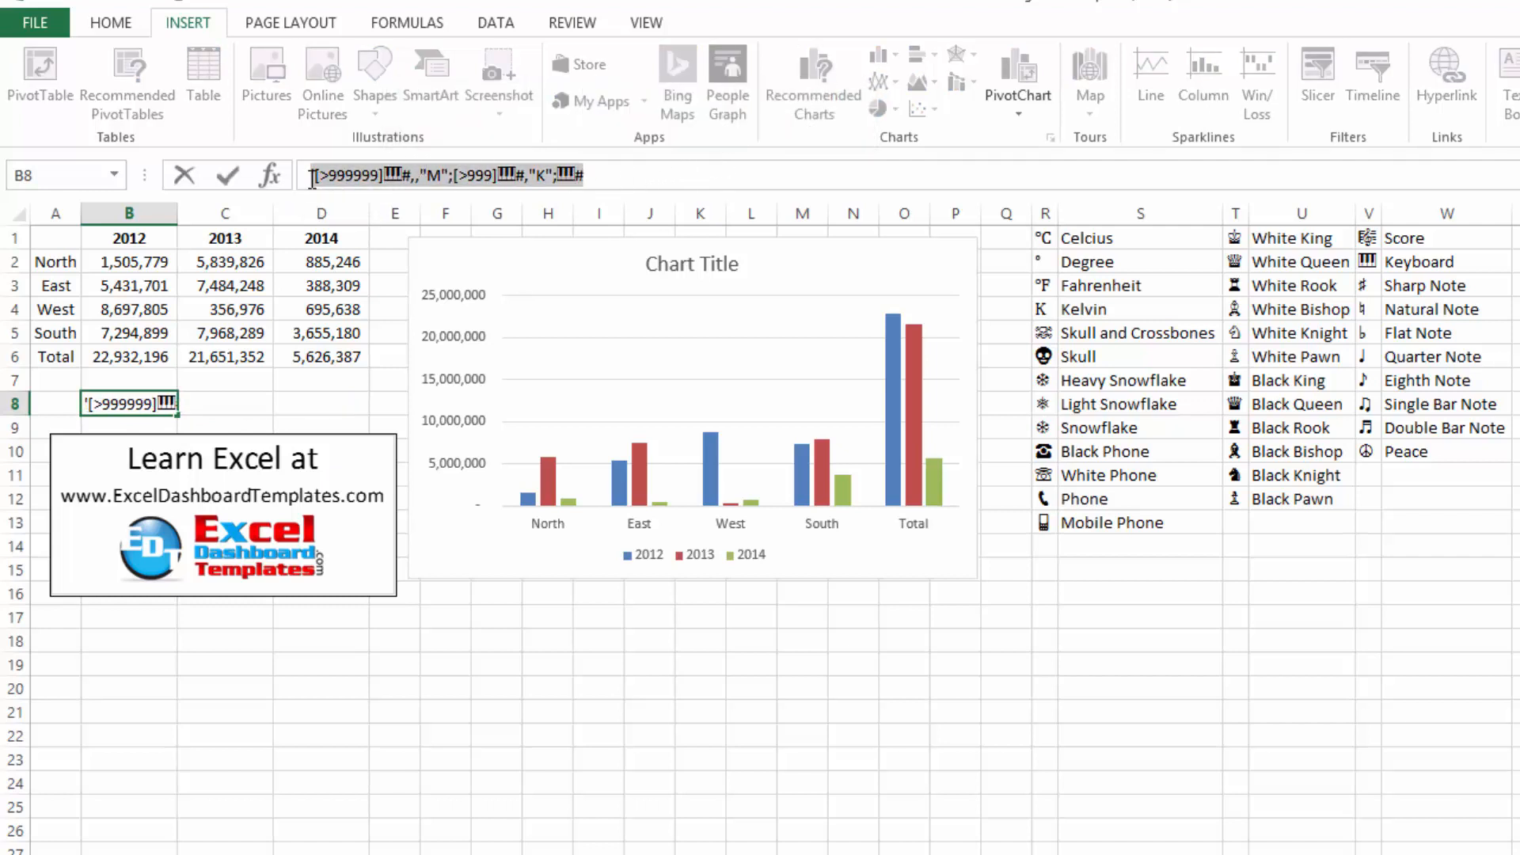
pyautogui.click(315, 175)
pyautogui.keyDown('shift'); pyautogui.click(592, 175); pyautogui.keyUp('shift')
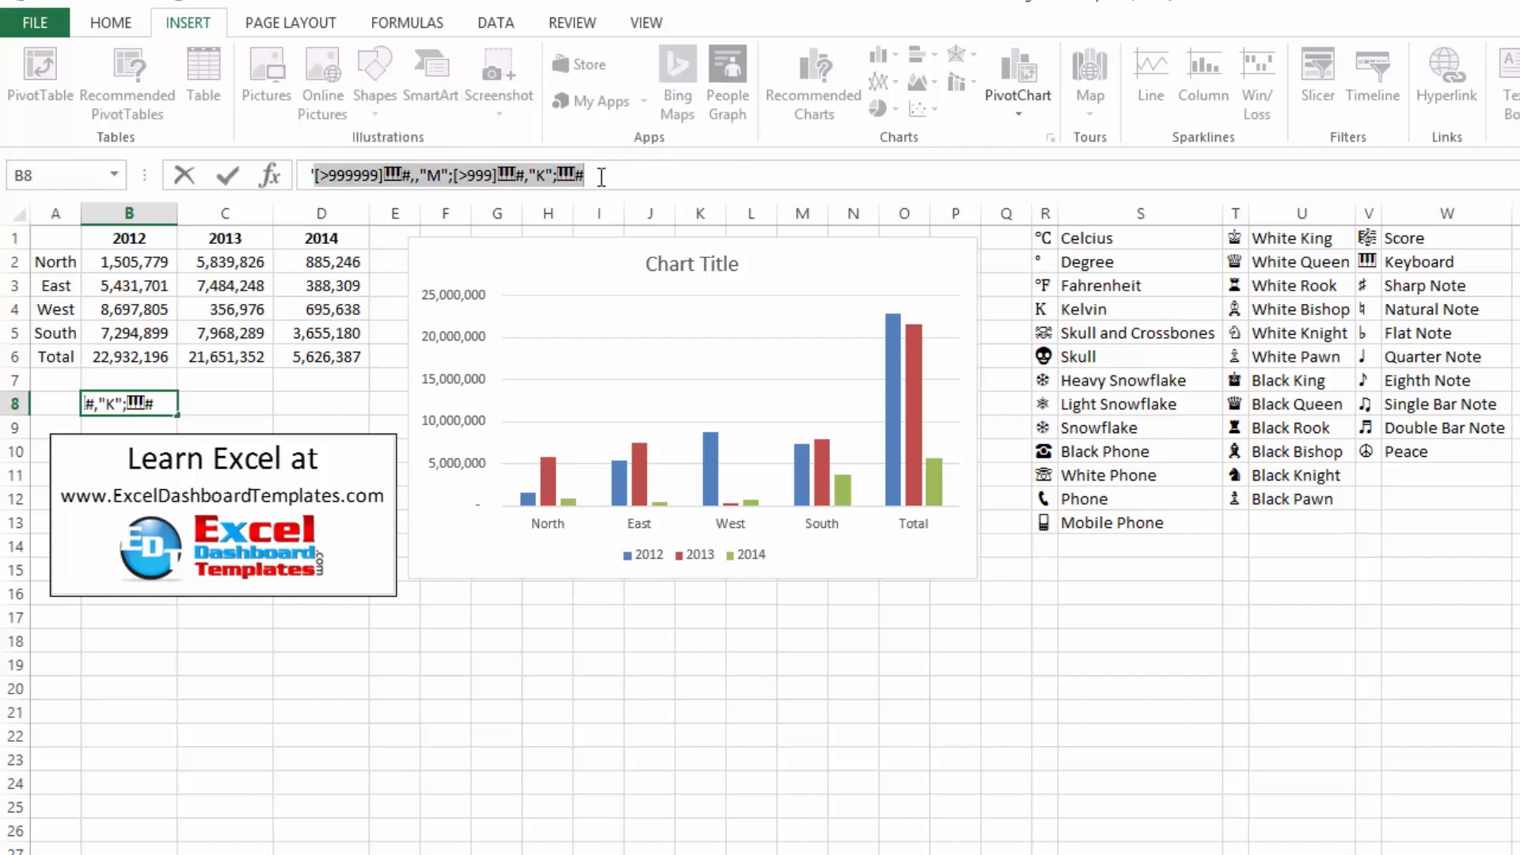
pyautogui.click(535, 420)
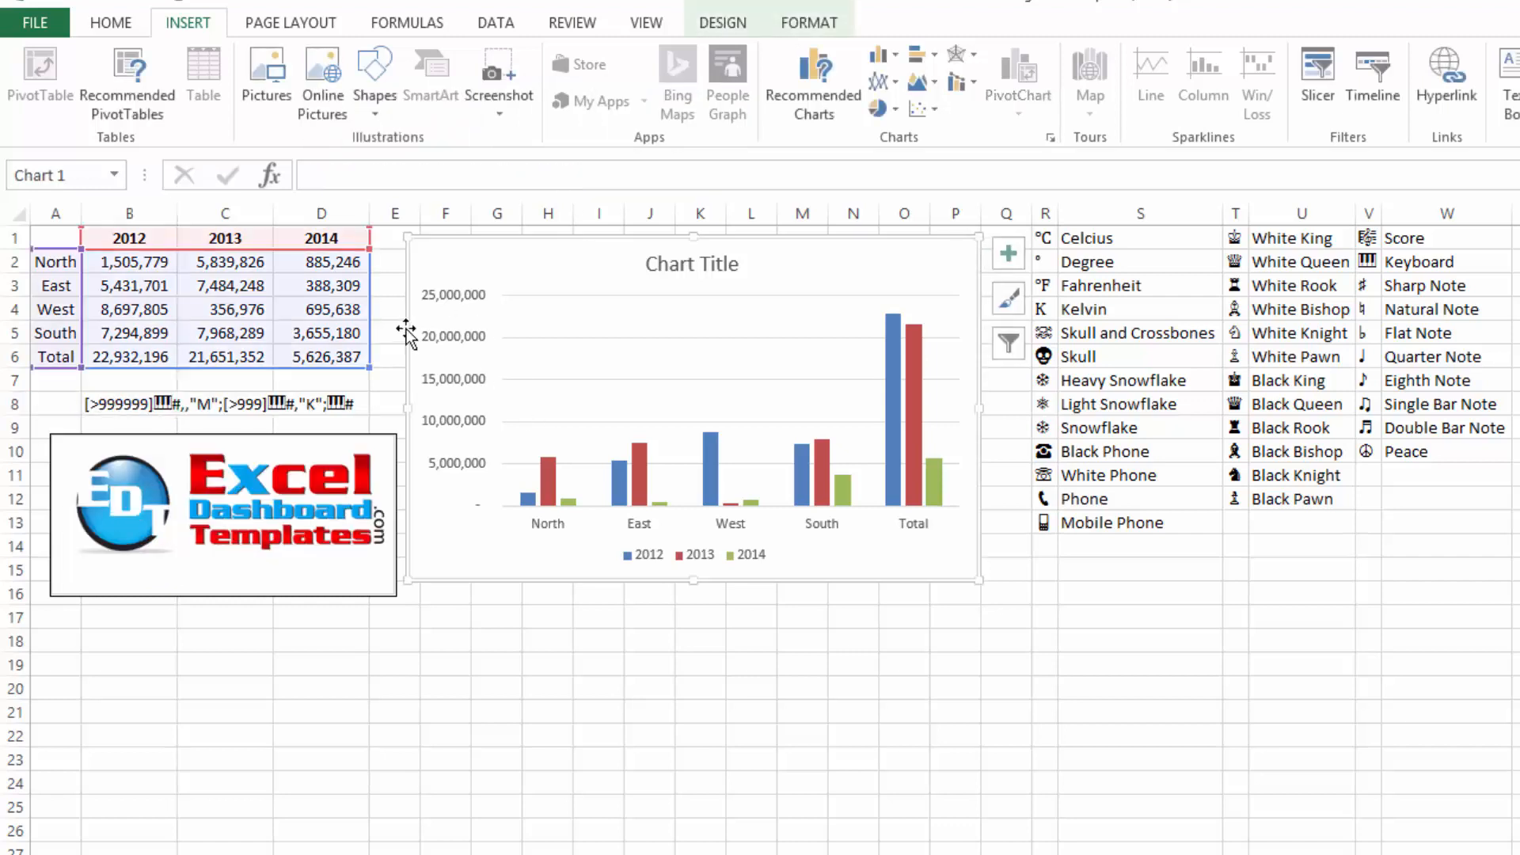
# Select the data values in B2:D6 and open the Format Cells dialog for them.
pyautogui.click(390, 285)
pyautogui.click(502, 328)
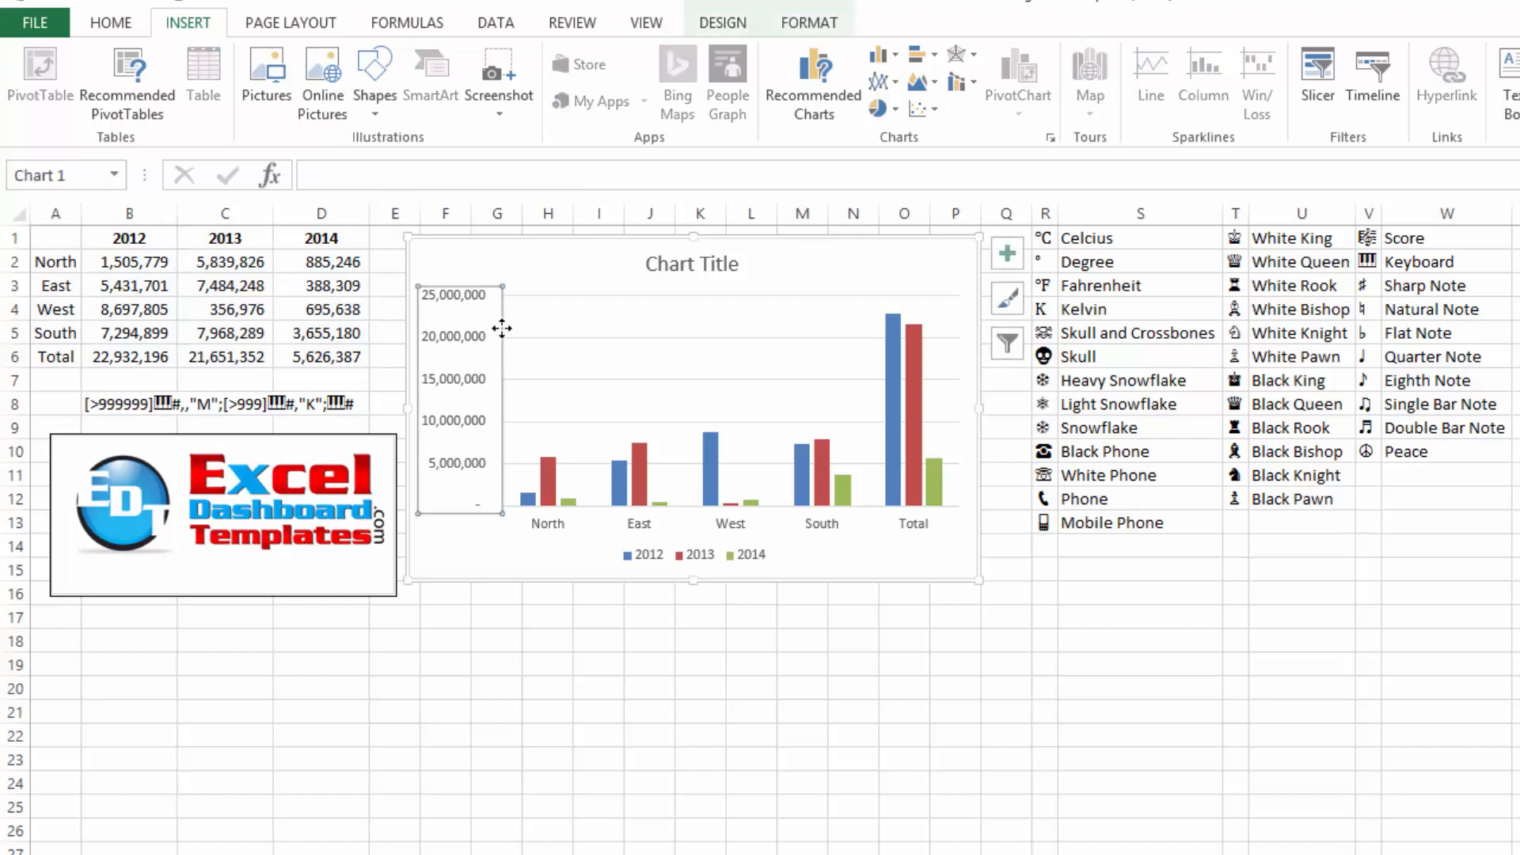
pyautogui.click(216, 261)
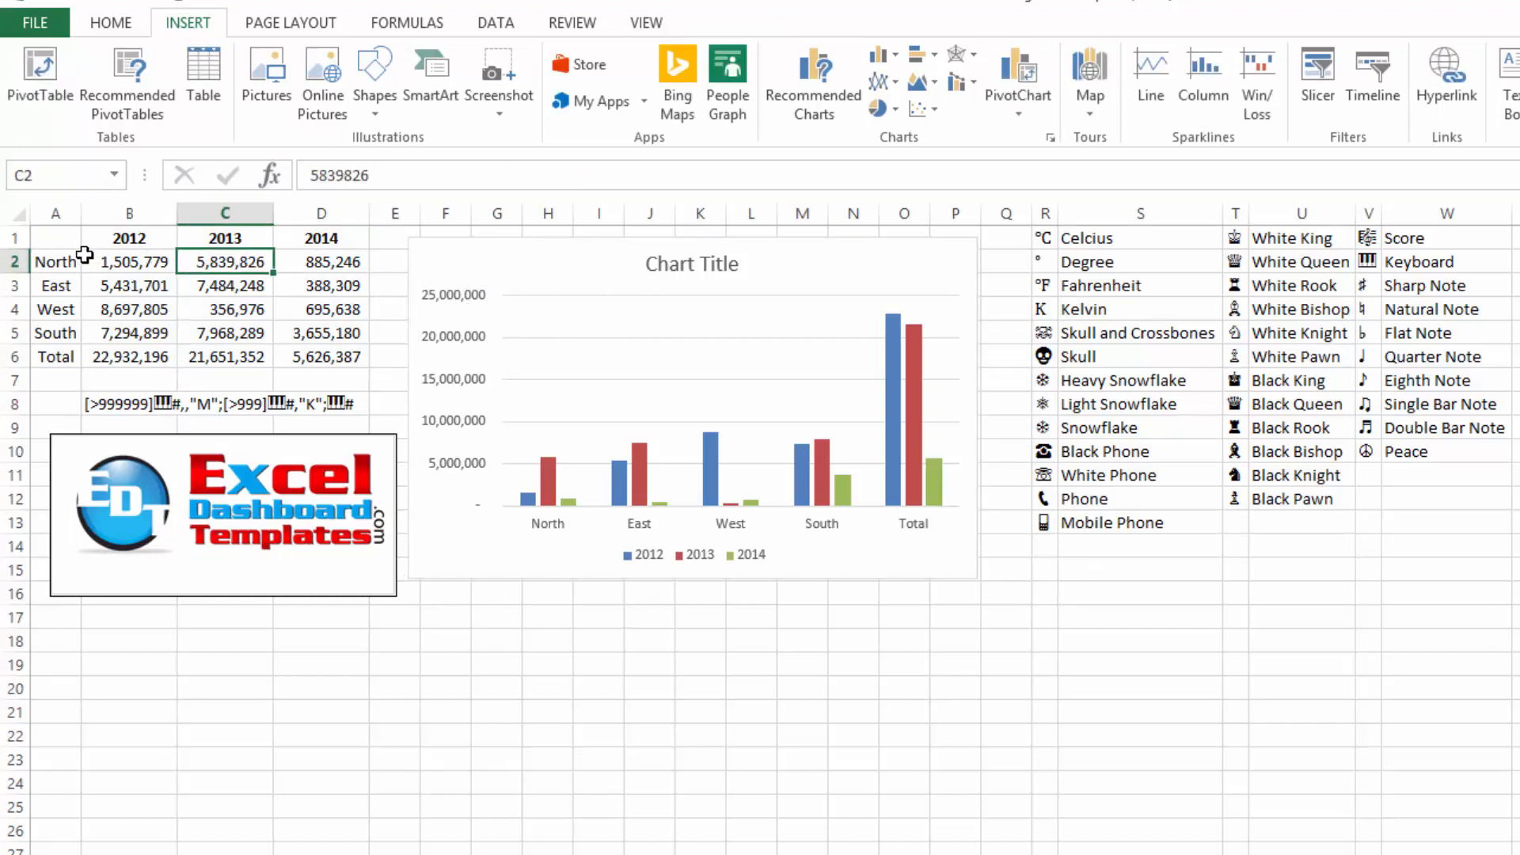
pyautogui.click(76, 261)
pyautogui.click(123, 261)
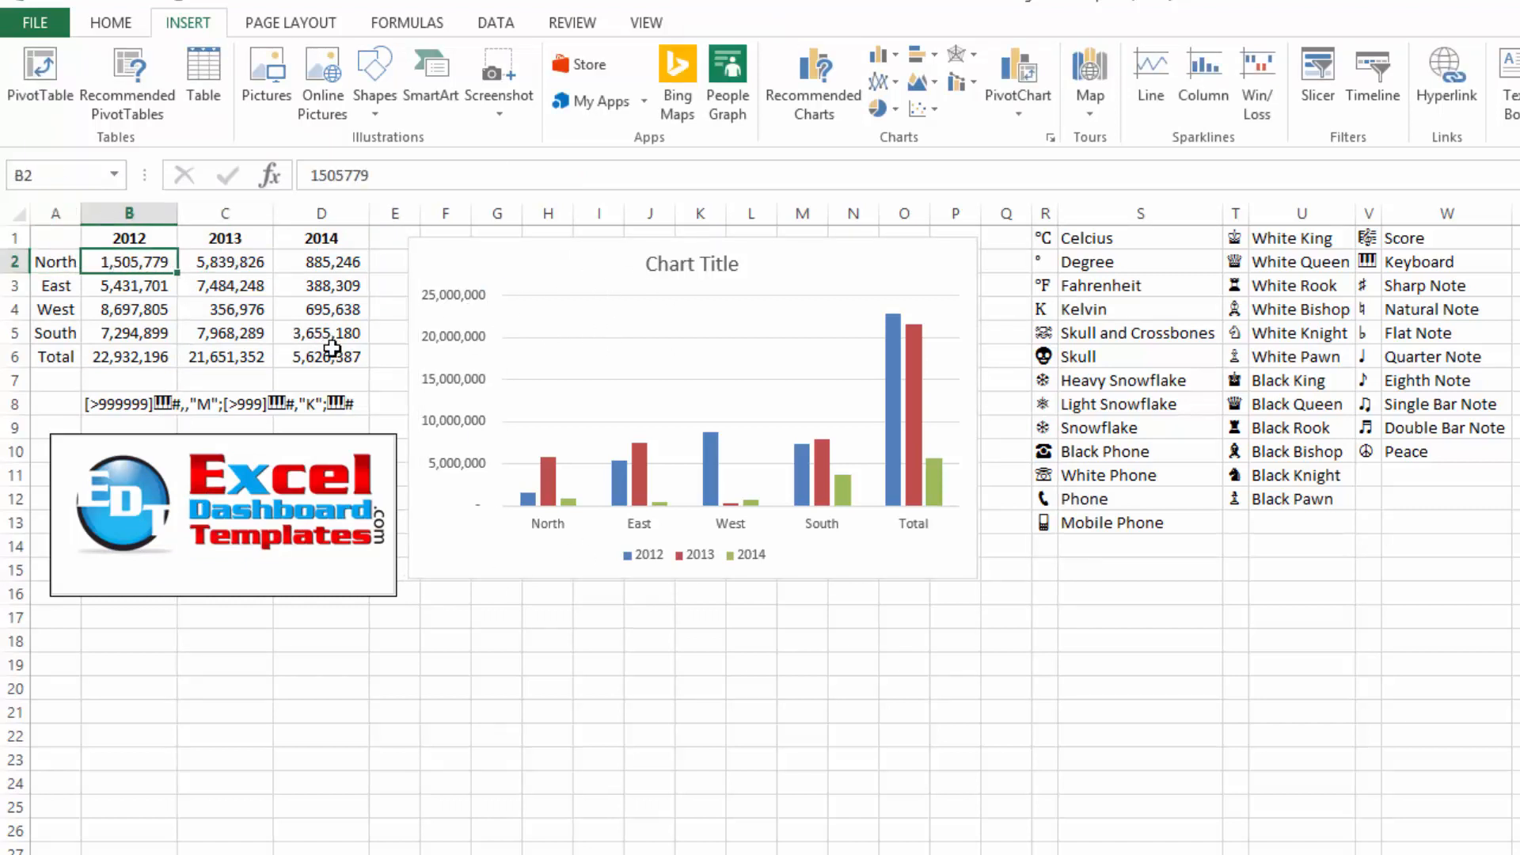
pyautogui.keyDown('shift'); pyautogui.click(332, 349); pyautogui.keyUp('shift')
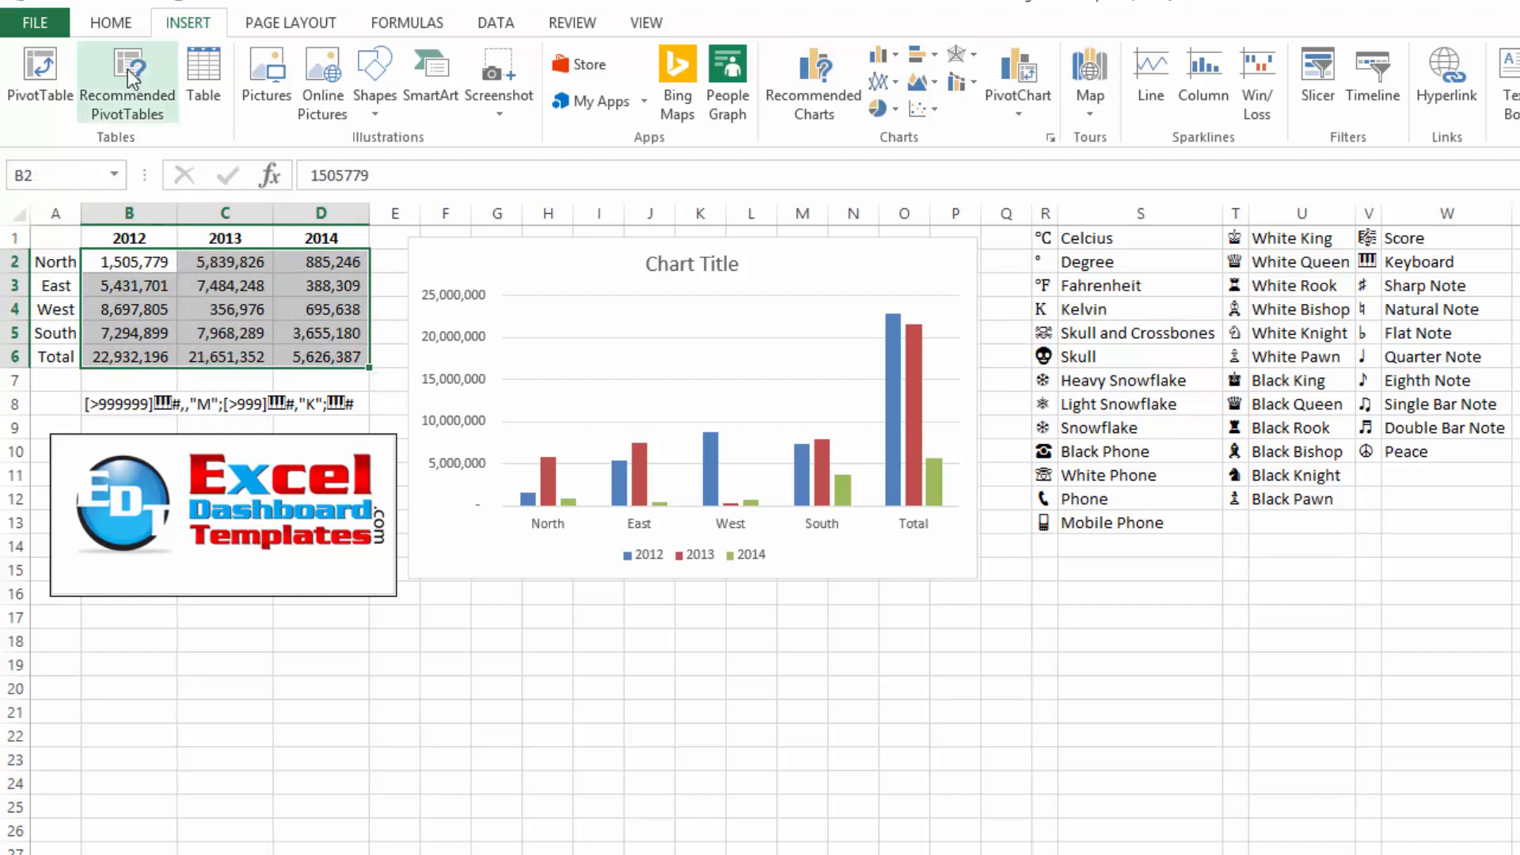
pyautogui.click(117, 24)
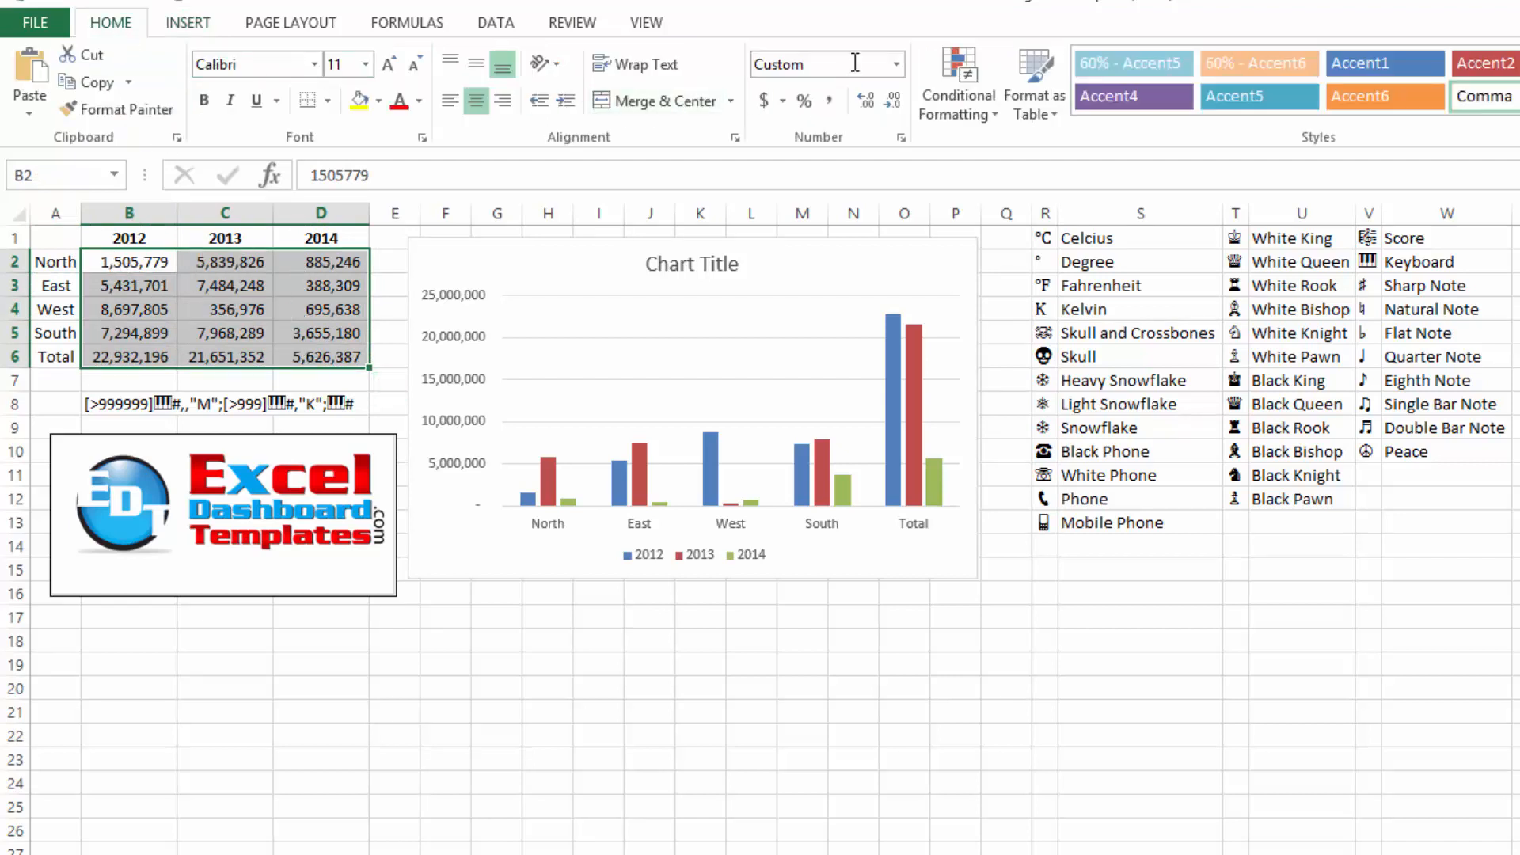
pyautogui.click(897, 64)
pyautogui.click(897, 65)
pyautogui.click(897, 64)
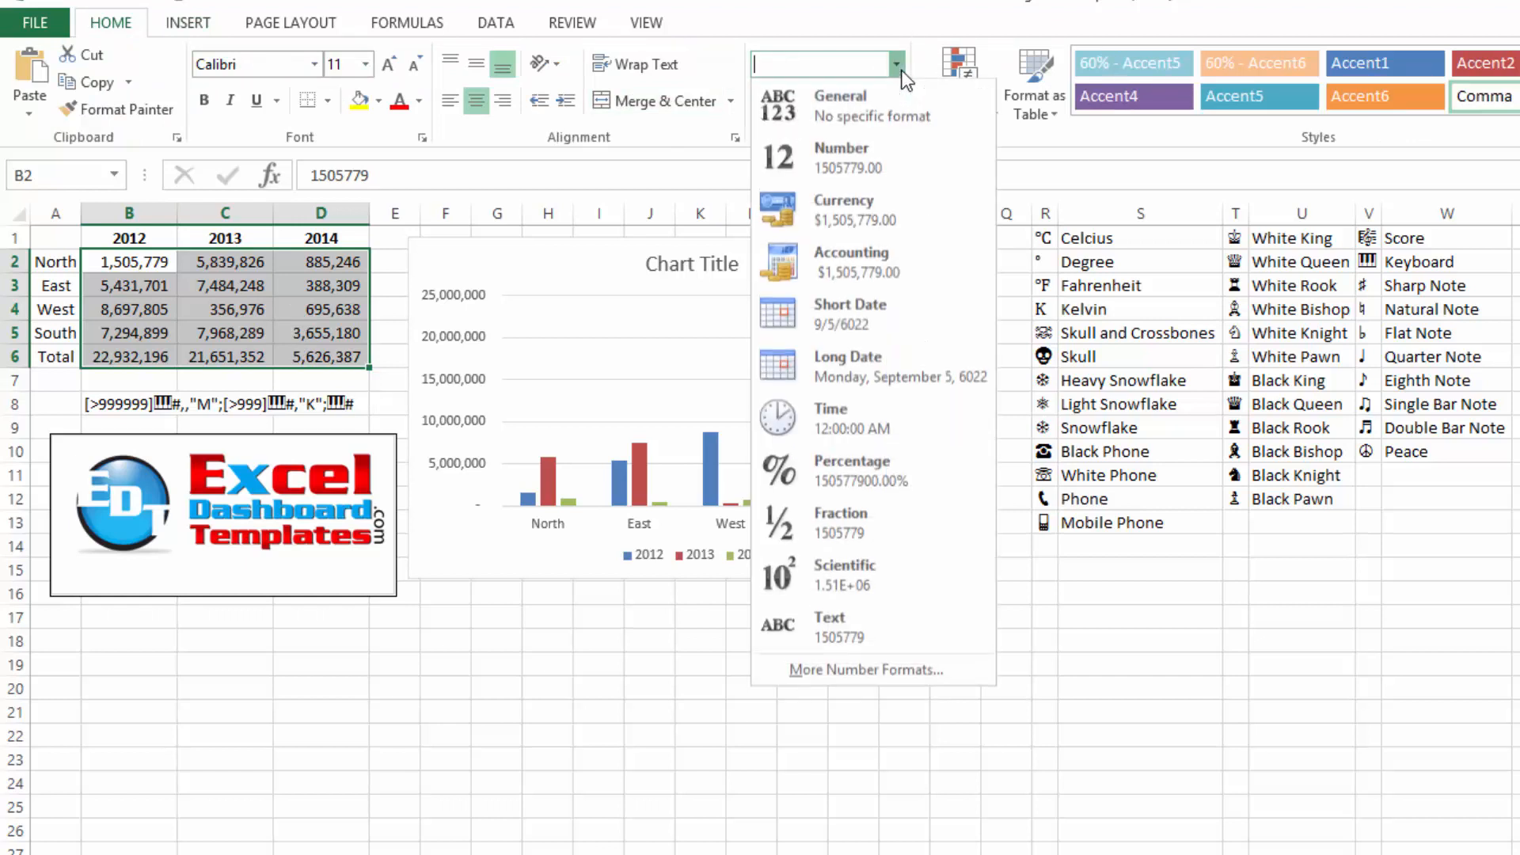
pyautogui.click(867, 670)
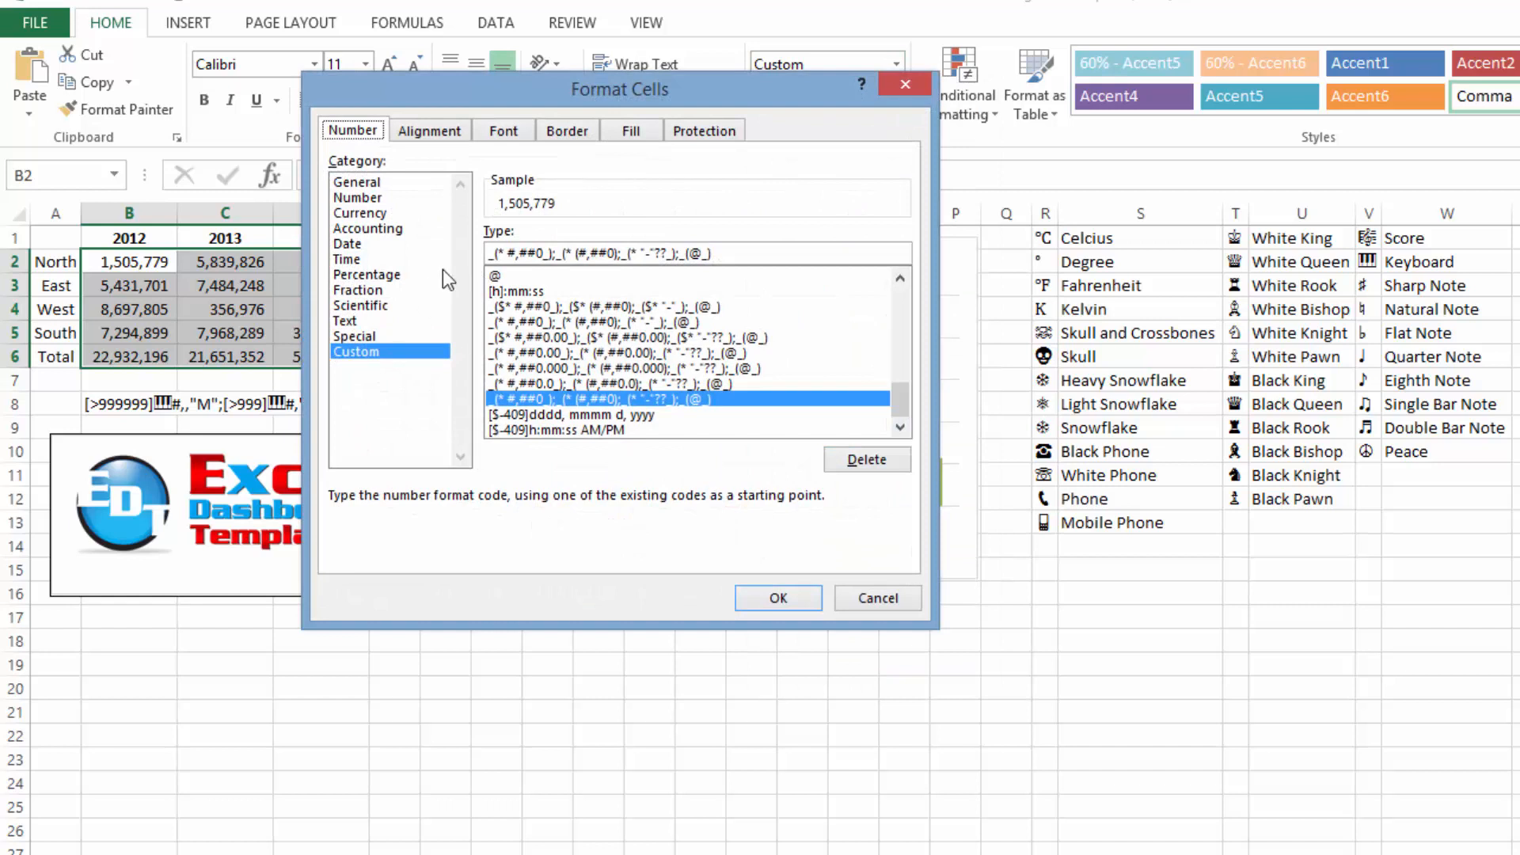
# Apply the copied code [>999999]🎹#,,"M";[>999]🎹#,"K";🎹# as the custom number format of cells B2:D6.
pyautogui.click(345, 320)
pyautogui.click(355, 352)
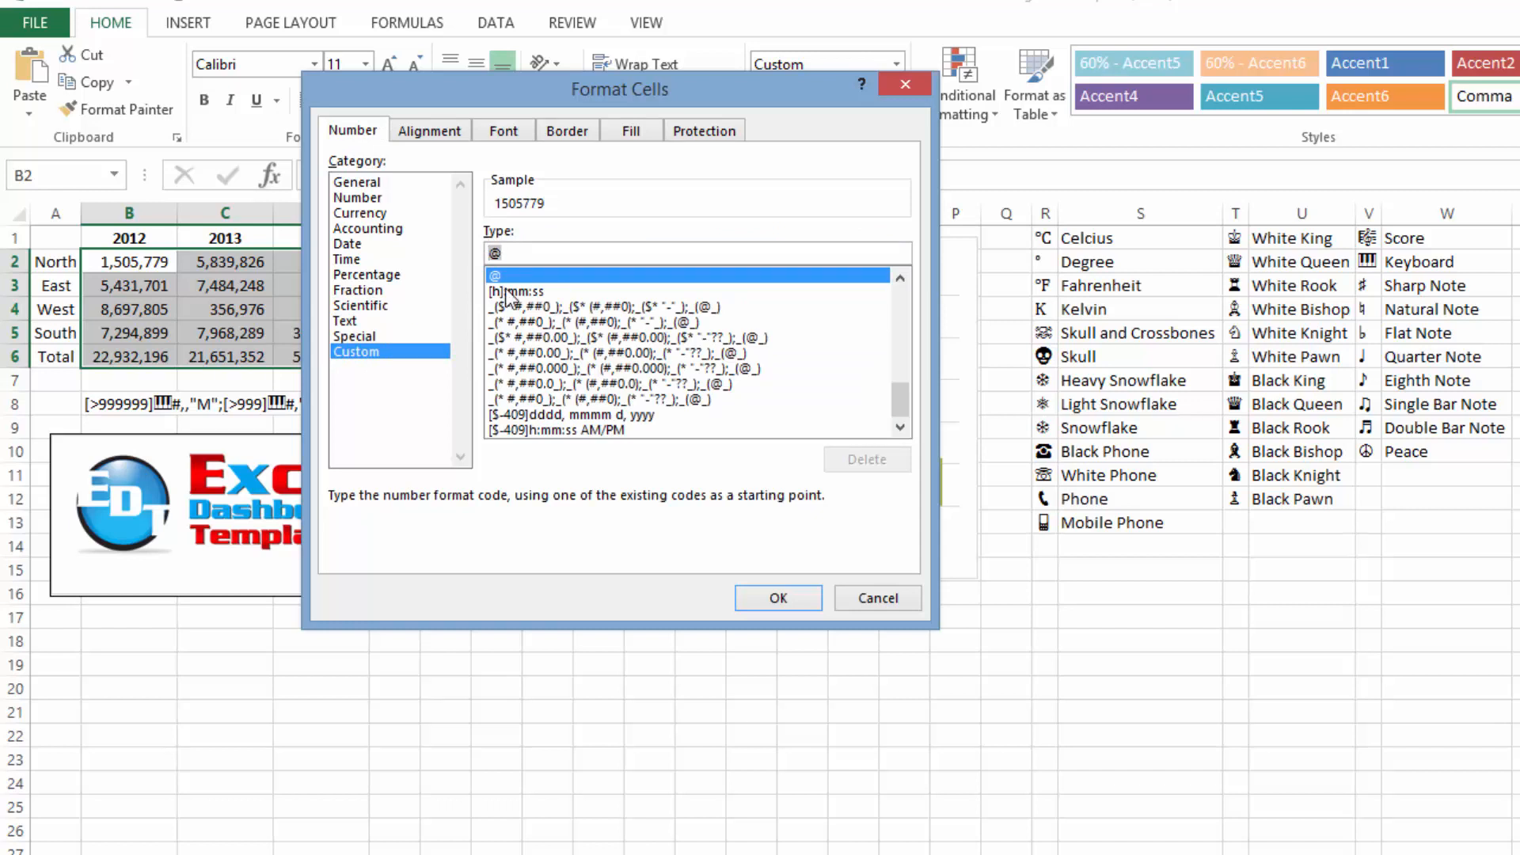
pyautogui.press('BackSpace')
pyautogui.write('[>999999]Ⅲ#,,"M";[>999]Ⅲ#,"K";Ⅲ#')
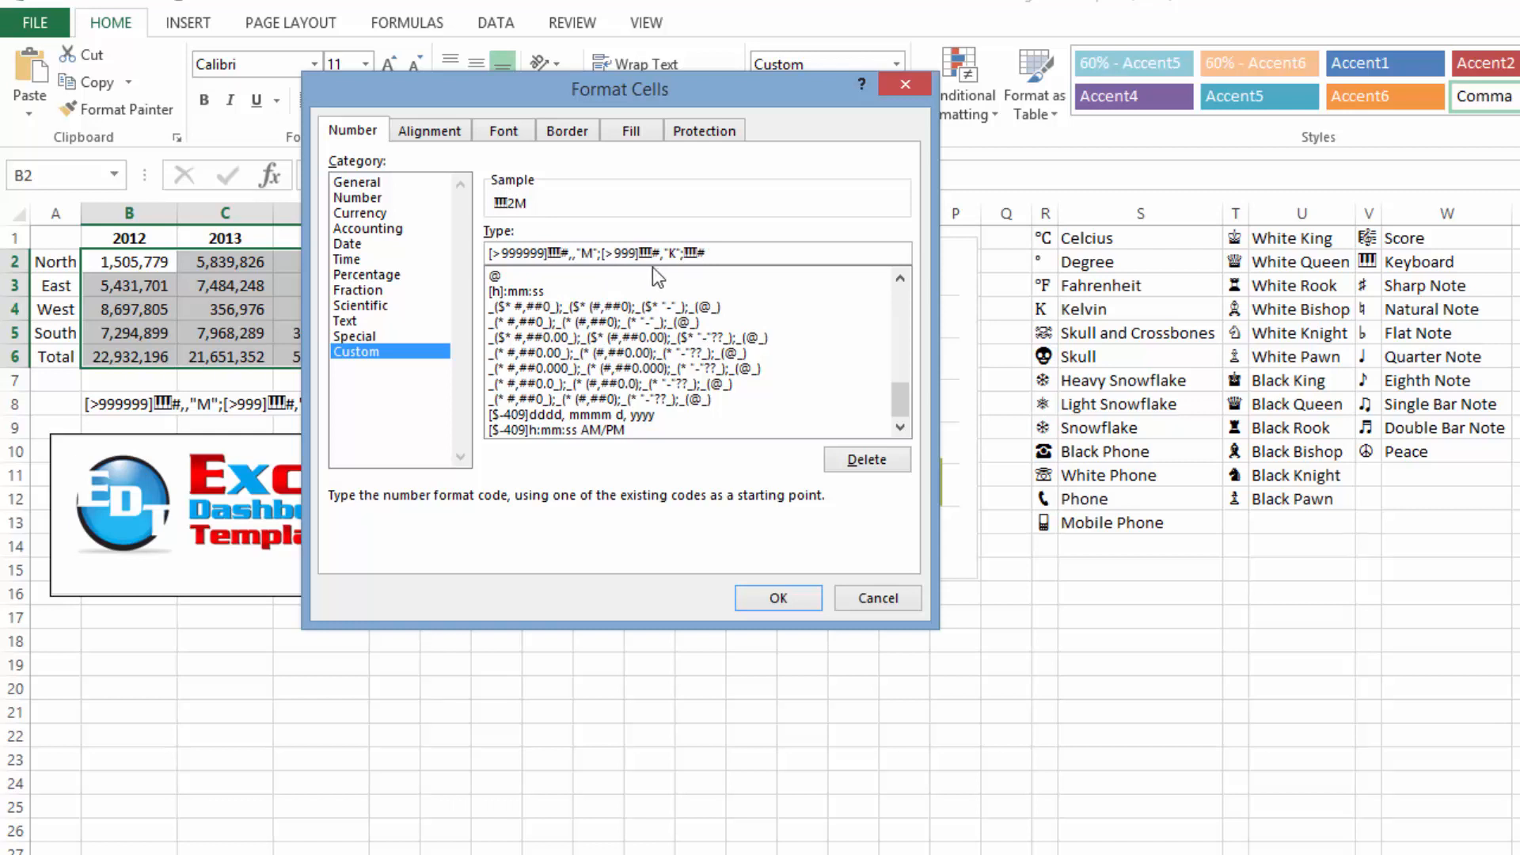
pyautogui.click(778, 598)
pyautogui.click(694, 689)
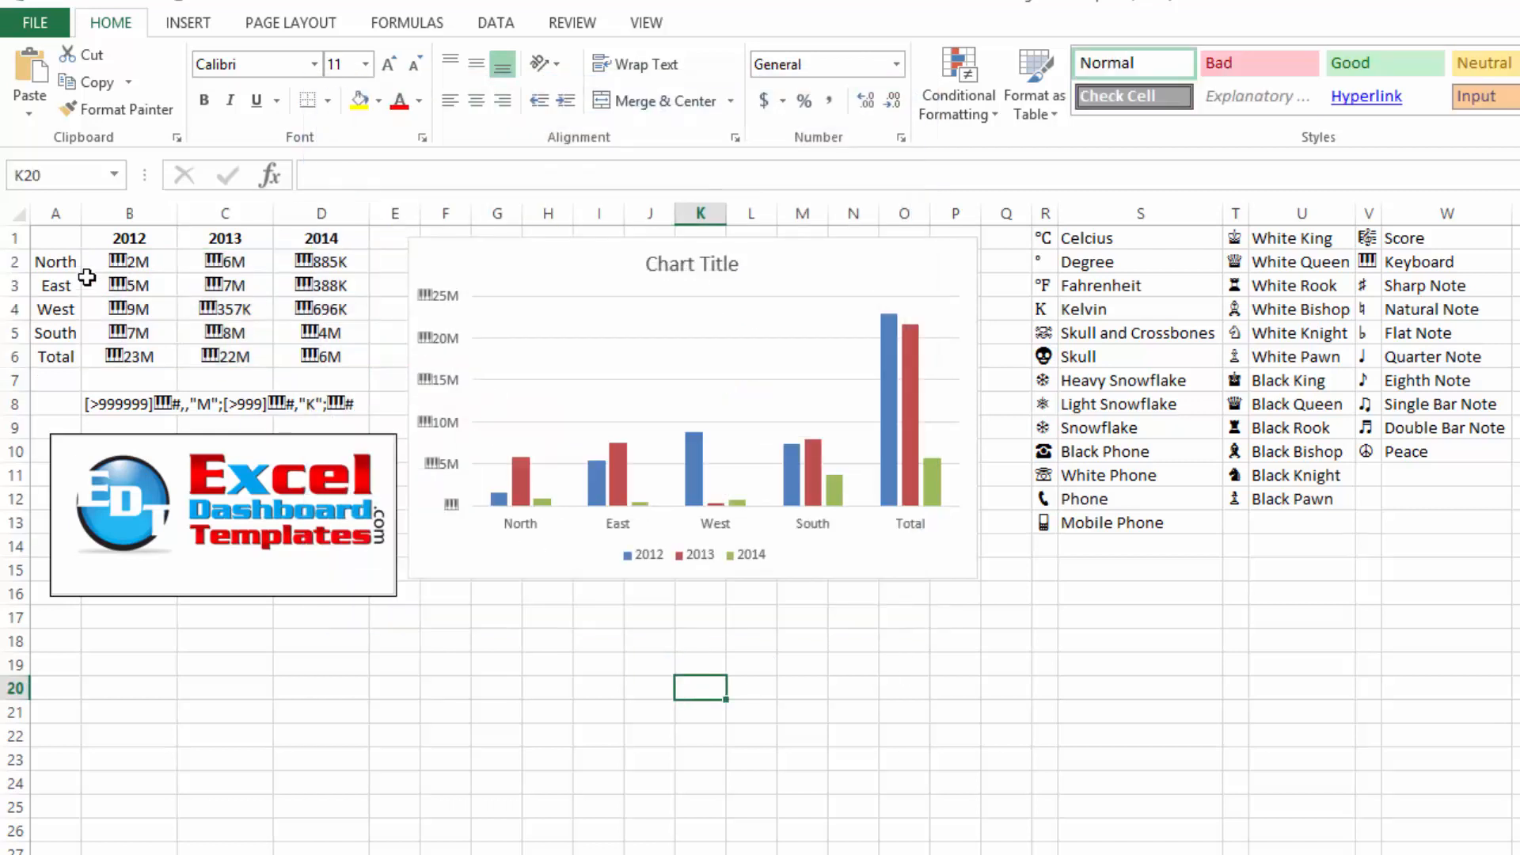
pyautogui.moveTo(91, 267); pyautogui.dragTo(320, 358)
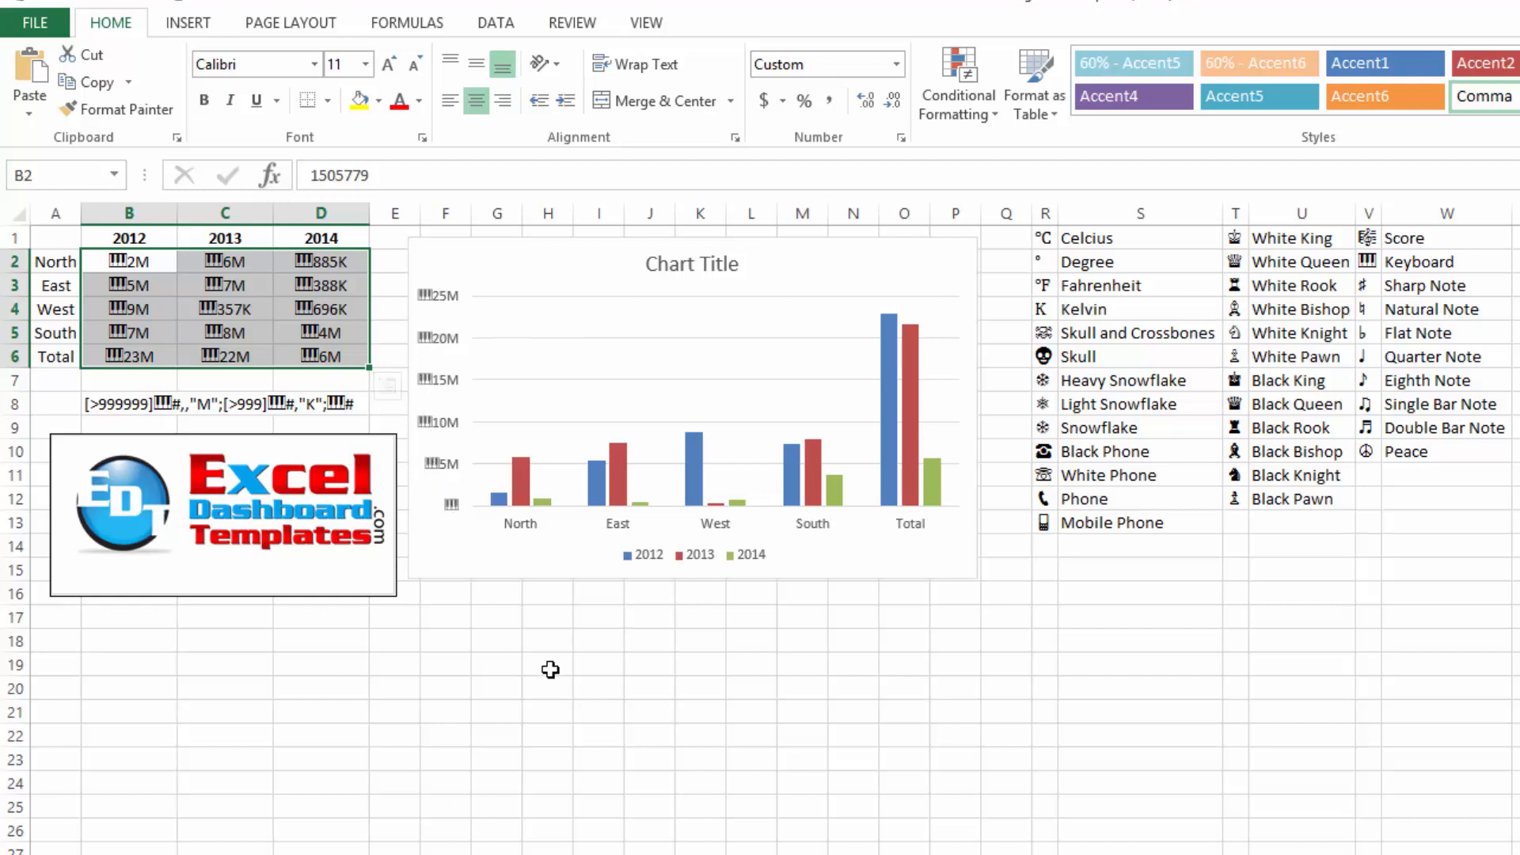
pyautogui.click(582, 675)
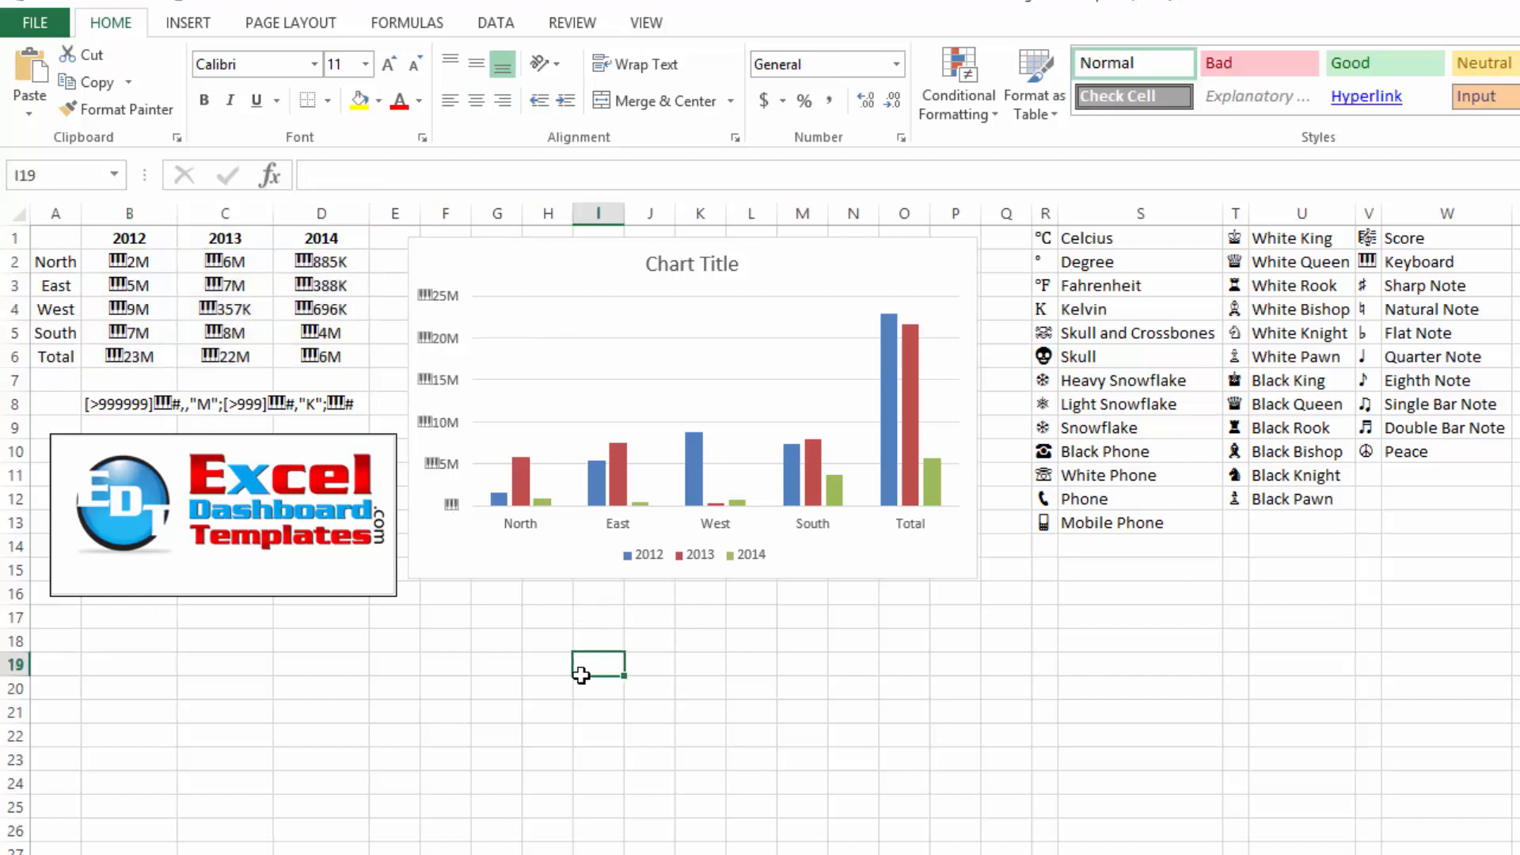